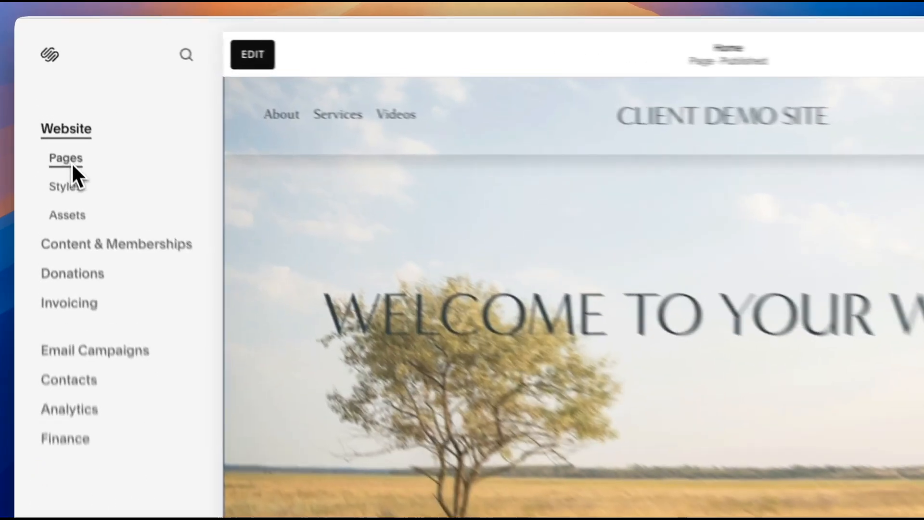
Step: Add a blog page to the Not Linked pages, choosing the two-column grid layout from the blog layouts
left_click(71, 162)
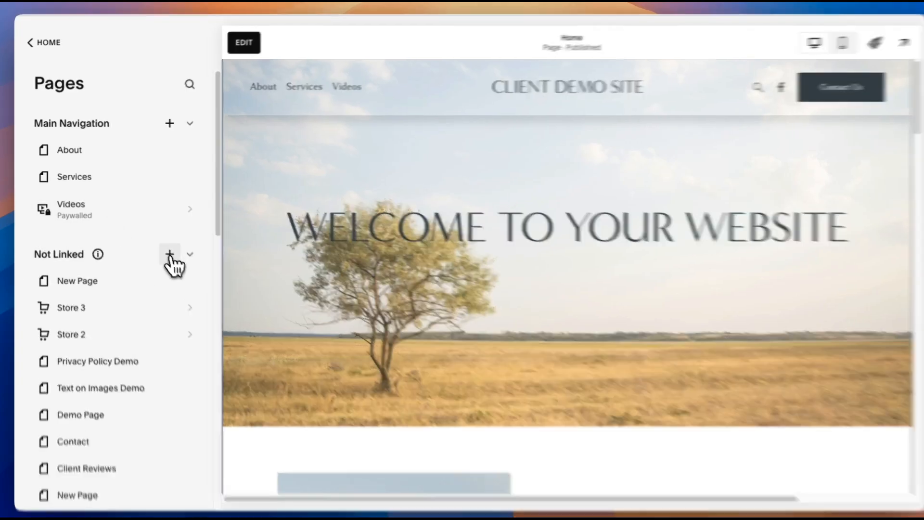
left_click(170, 254)
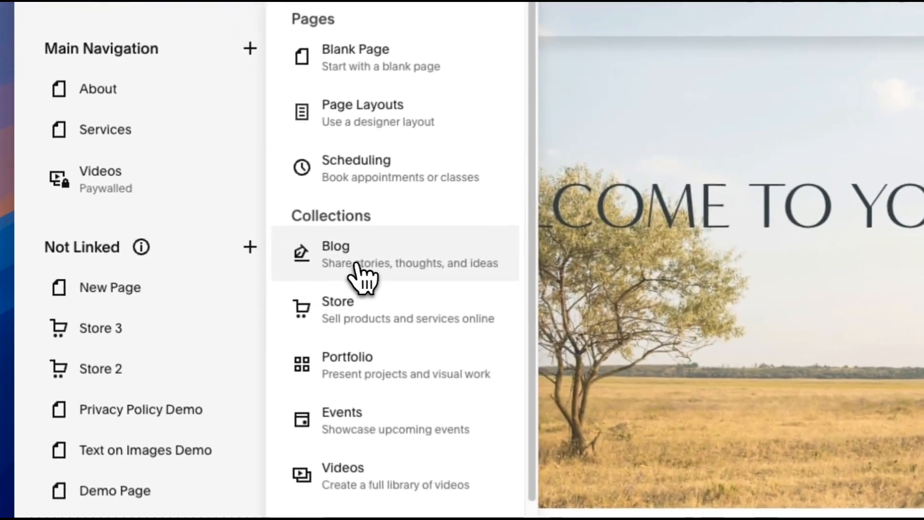
left_click(360, 275)
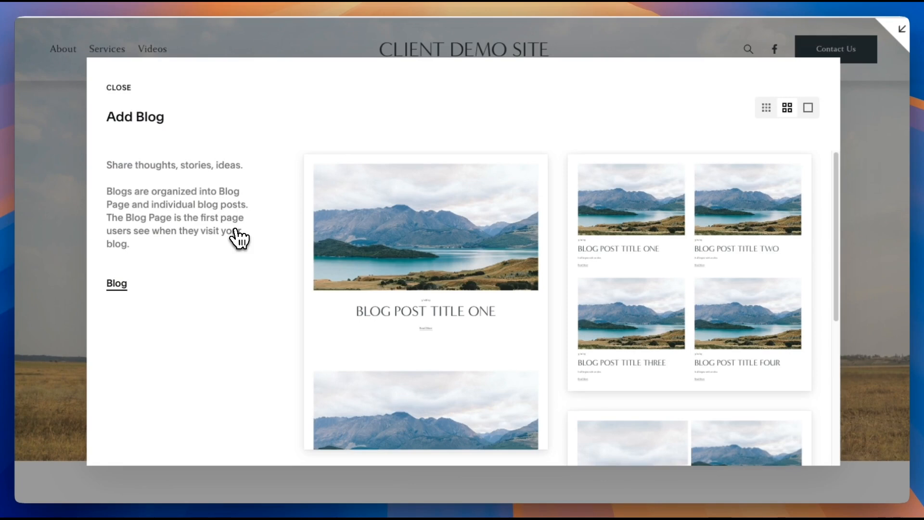
scroll(413, 239, "down", 2)
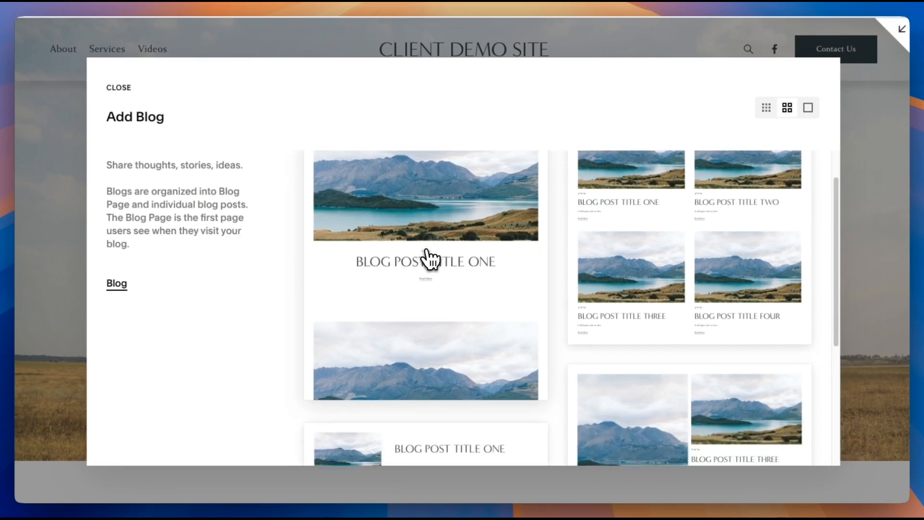
scroll(759, 314, "down", 5)
scroll(768, 310, "up", 5)
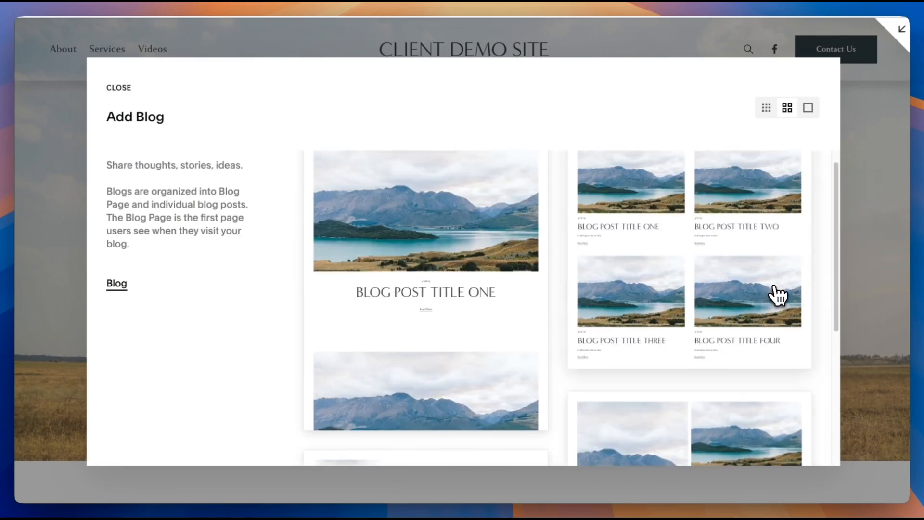
scroll(777, 295, "up", 1)
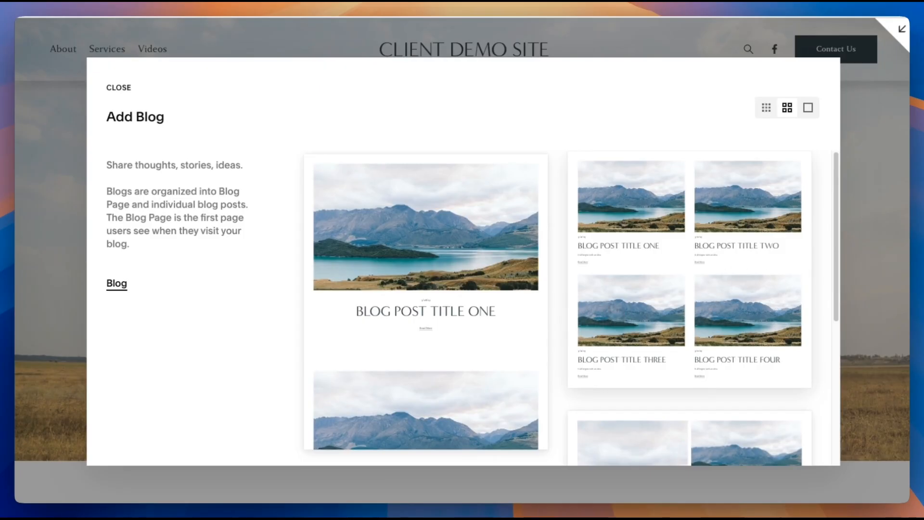
scroll(615, 315, "down", 8)
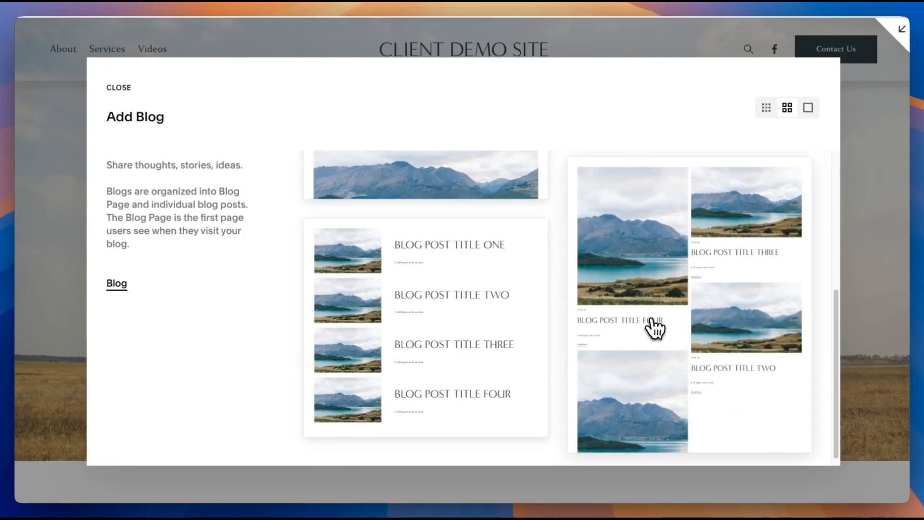
scroll(652, 325, "up", 8)
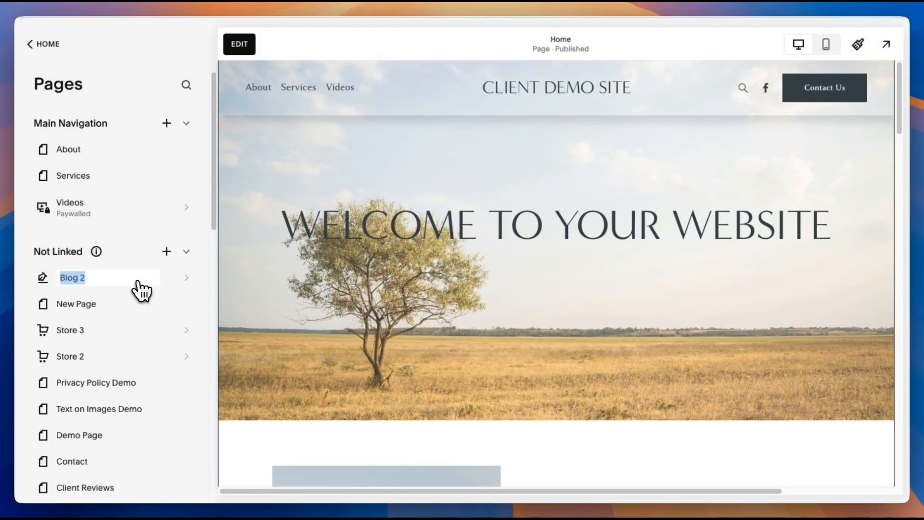
Step: Name the new blog page How to Blog and open its blog content
type("H")
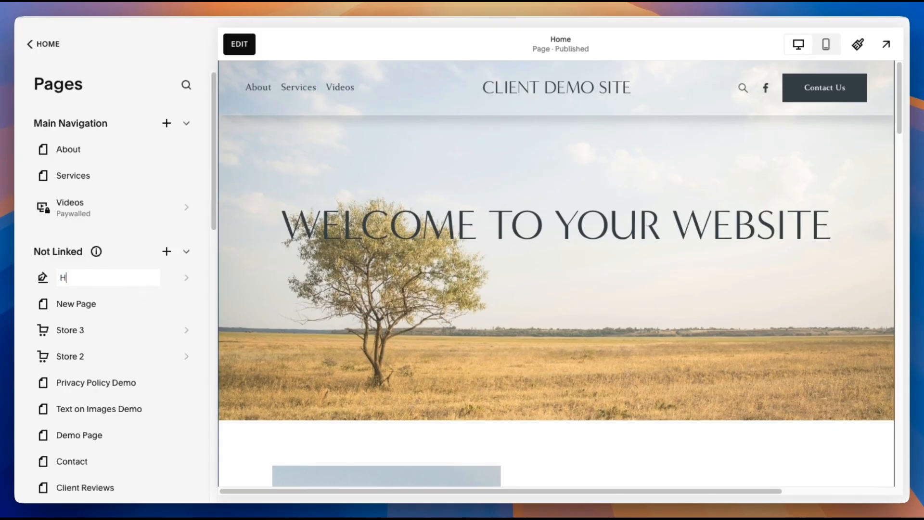
type("ow T to Blog")
left_click(199, 275)
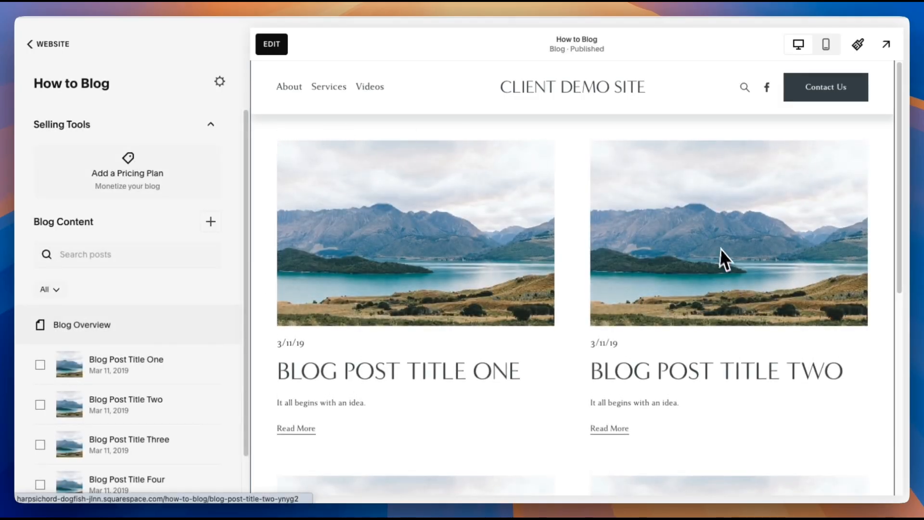
Step: Review the sample posts on the blog overview and the page title and URL slug in the blog settings
scroll(725, 257, "down", 1)
scroll(724, 256, "down", 3)
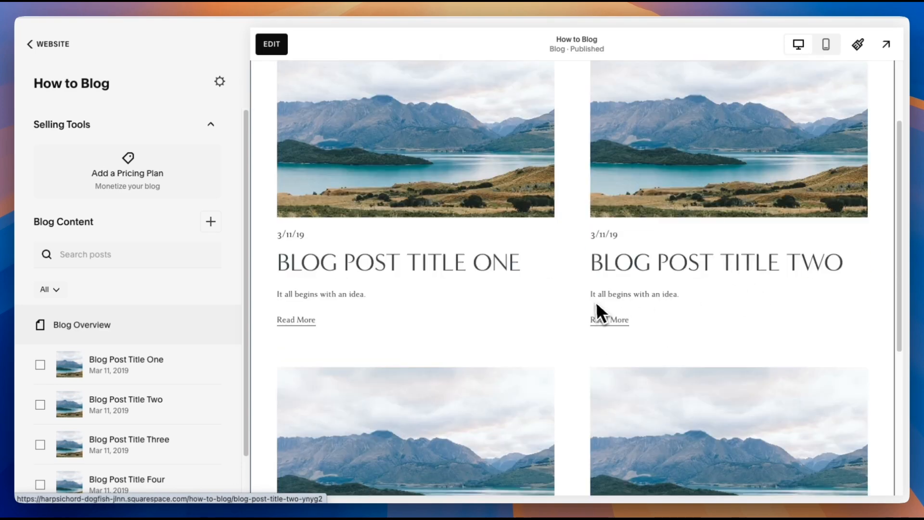
scroll(578, 255, "down", 7)
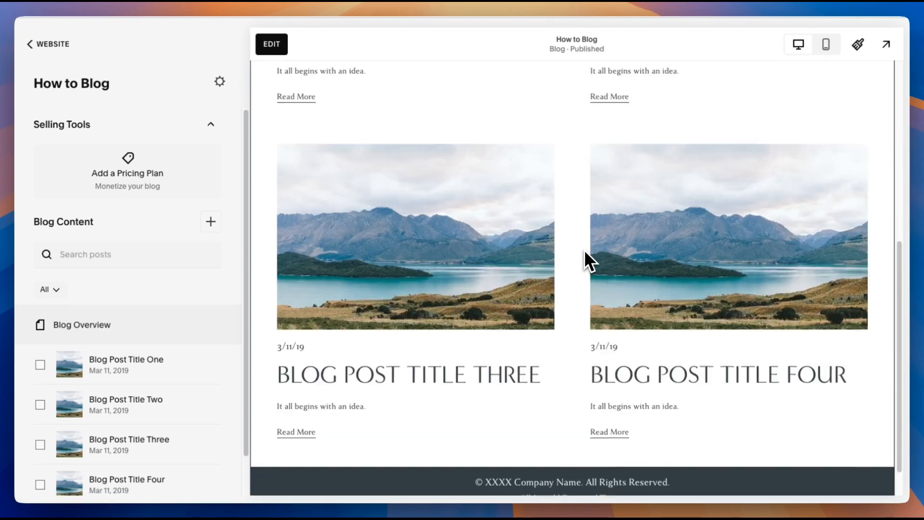
scroll(564, 327, "up", 10)
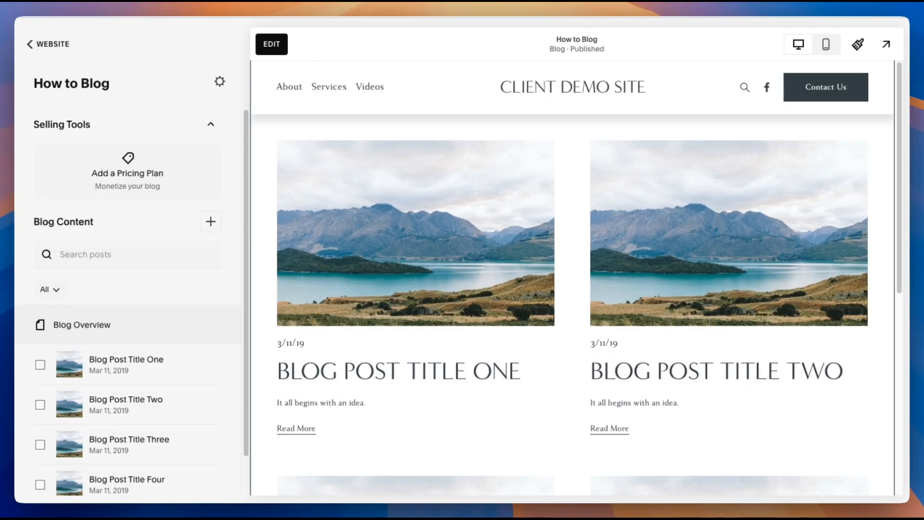
left_click(219, 81)
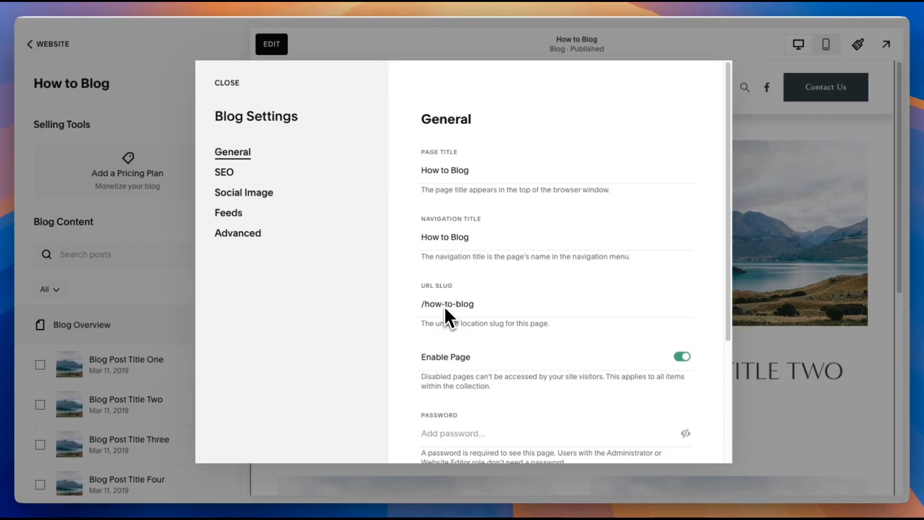
left_click(235, 81)
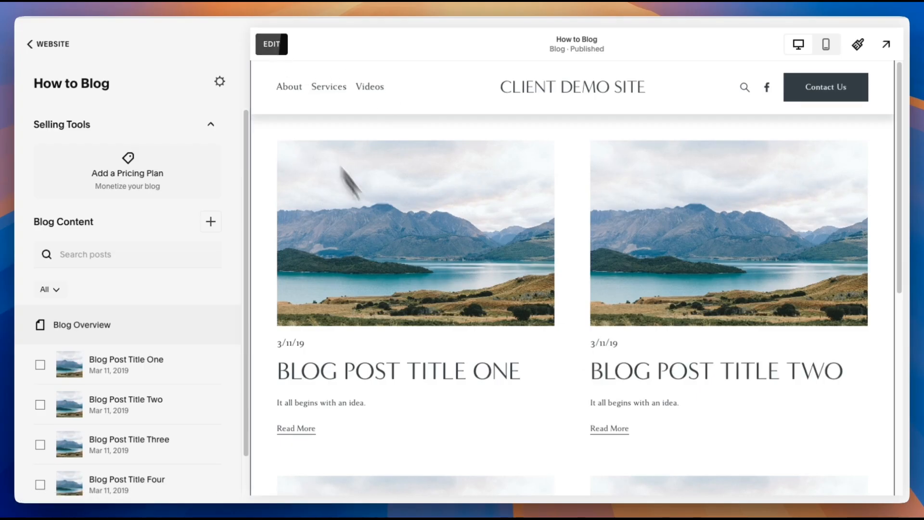
Step: Start editing the blog overview section and examine its format options for spacing, image aspect ratio, text and meta content
left_click(271, 44)
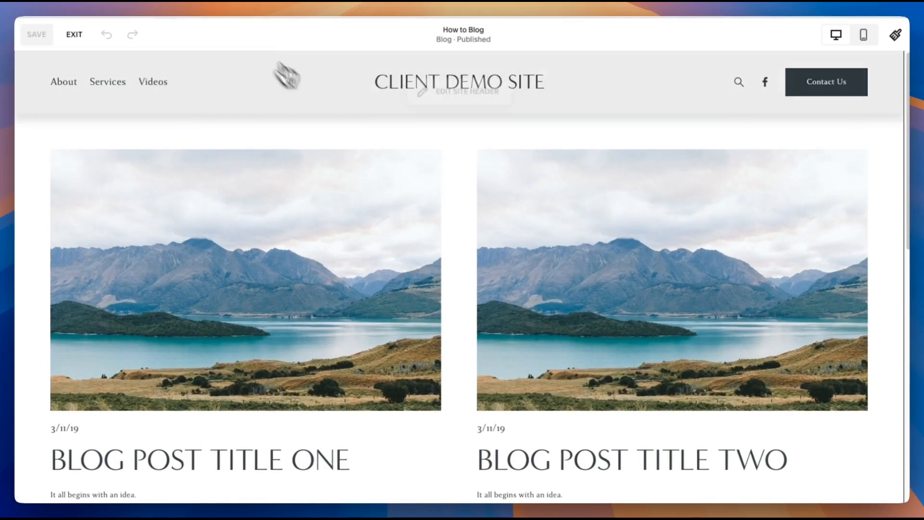
mouse_move(726, 208)
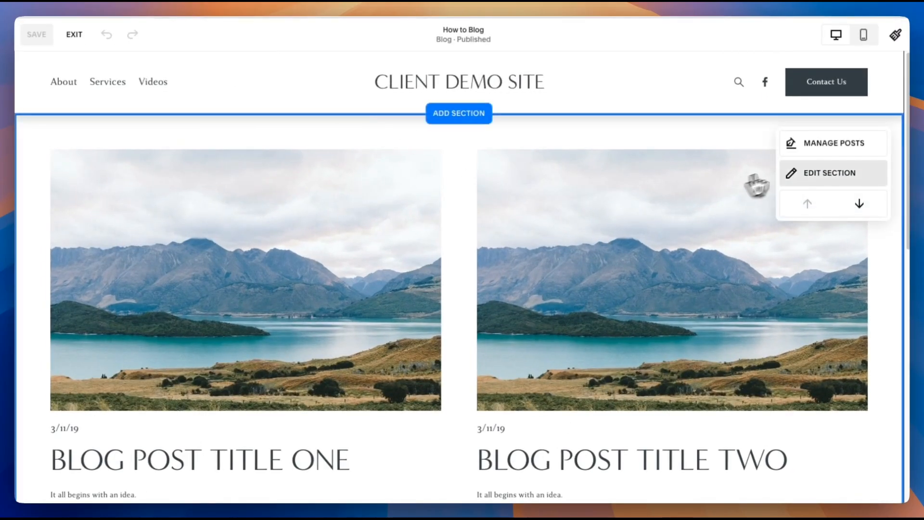
left_click(811, 179)
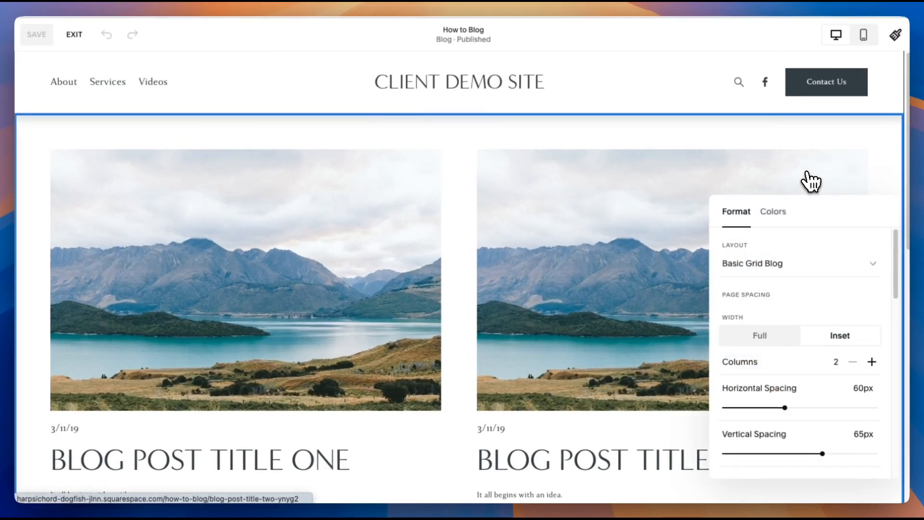
scroll(821, 243, "down", 2)
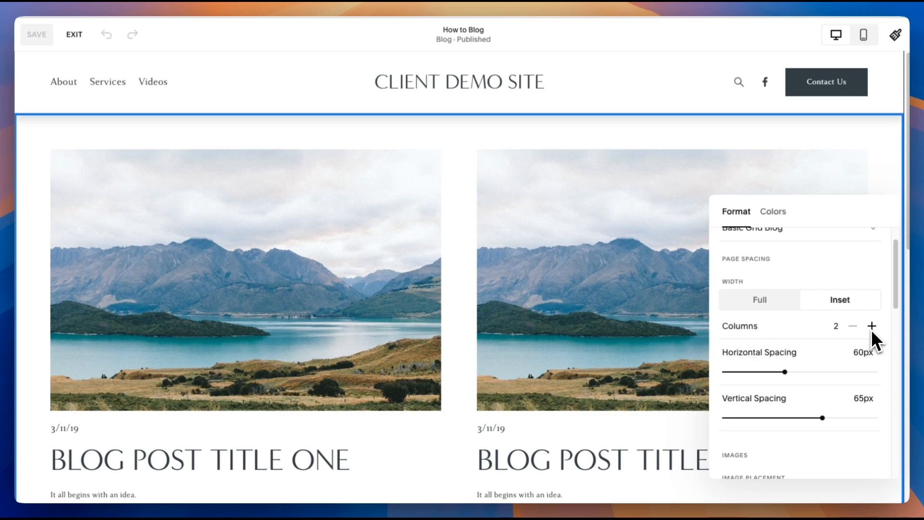
scroll(825, 366, "down", 5)
left_click(828, 351)
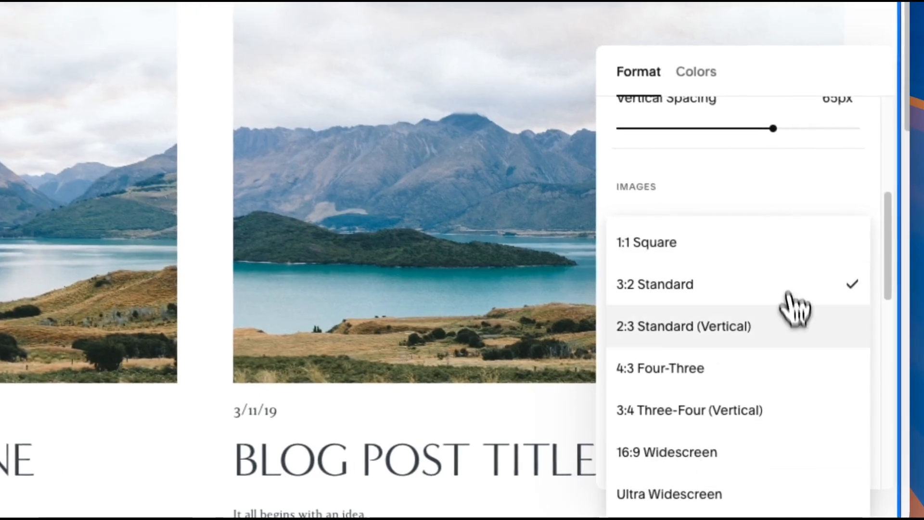
left_click(815, 207)
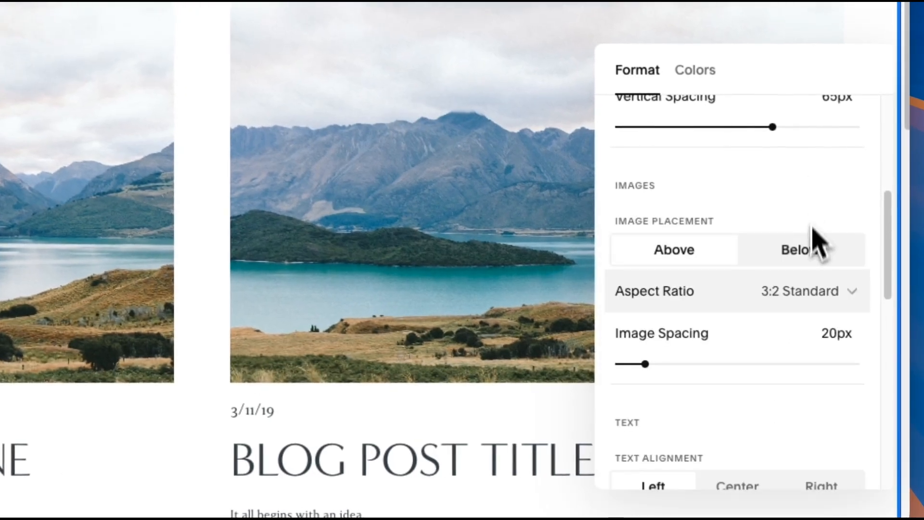
scroll(819, 241, "down", 10)
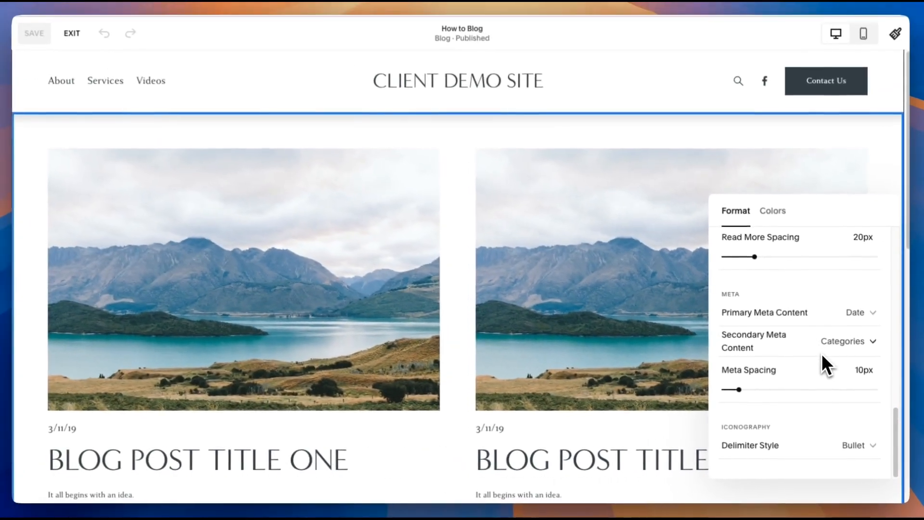
scroll(440, 456, "down", 1)
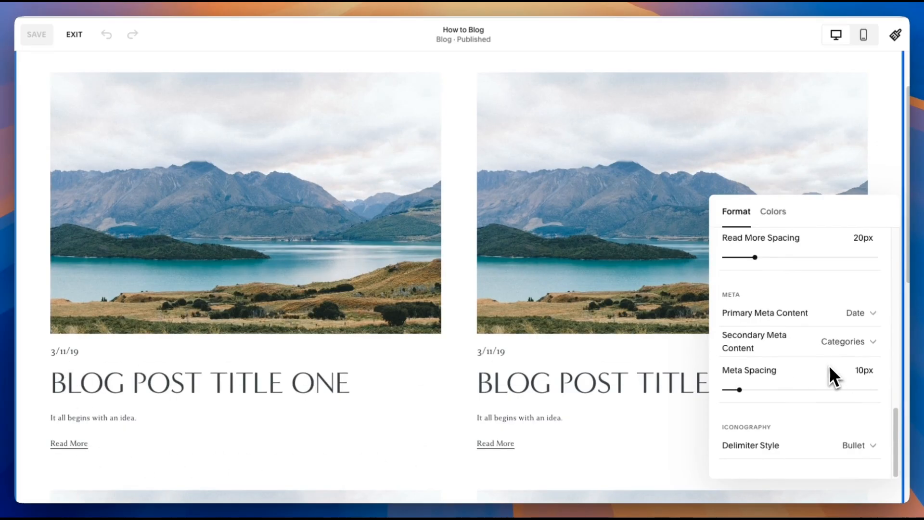
scroll(874, 388, "up", 7)
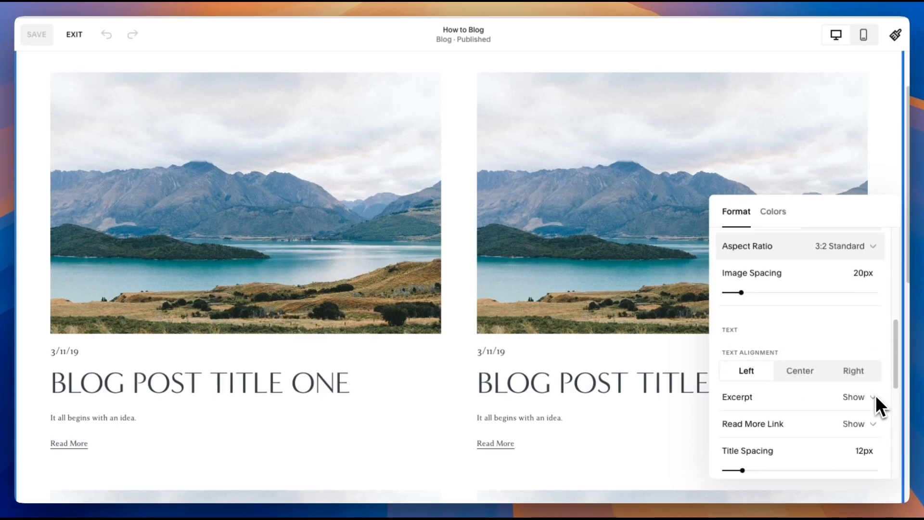
Step: Try the Alternating Side By Side Blog layout and switch the section back to Basic Grid Blog
scroll(874, 396, "up", 5)
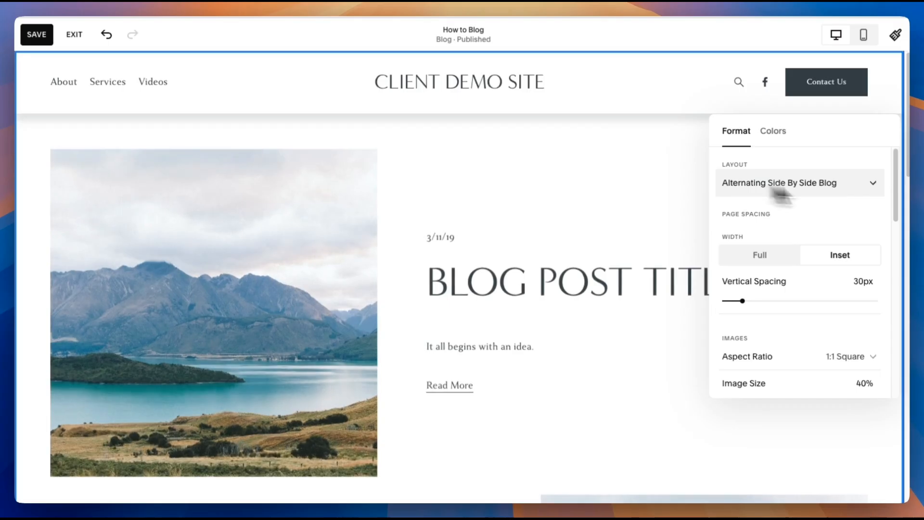
left_click(869, 191)
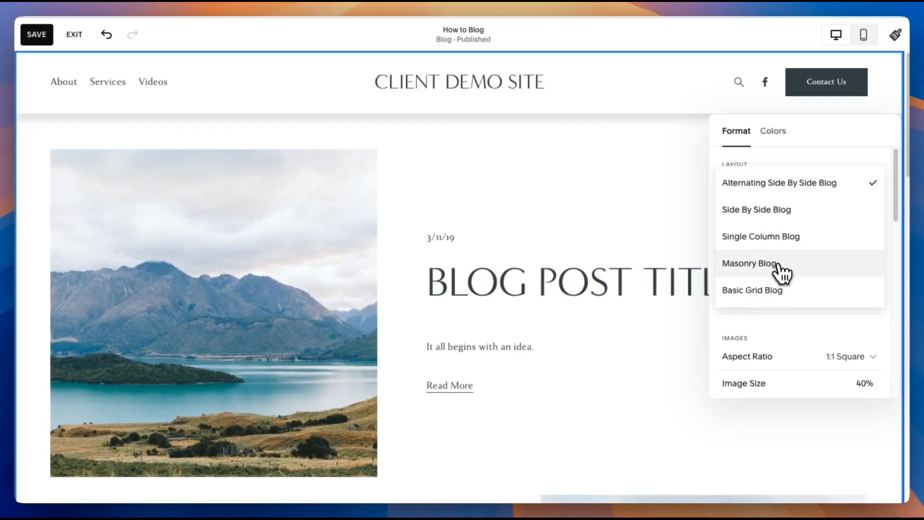
left_click(782, 291)
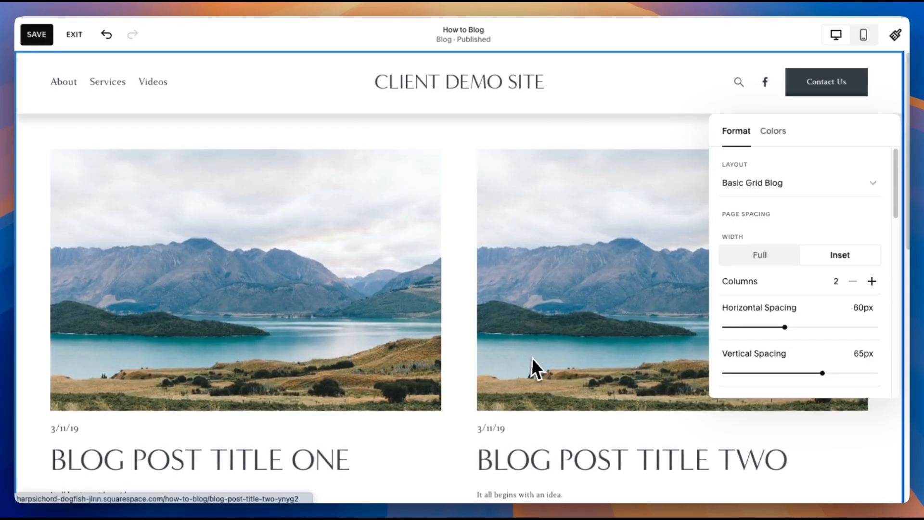
scroll(534, 367, "down", 2)
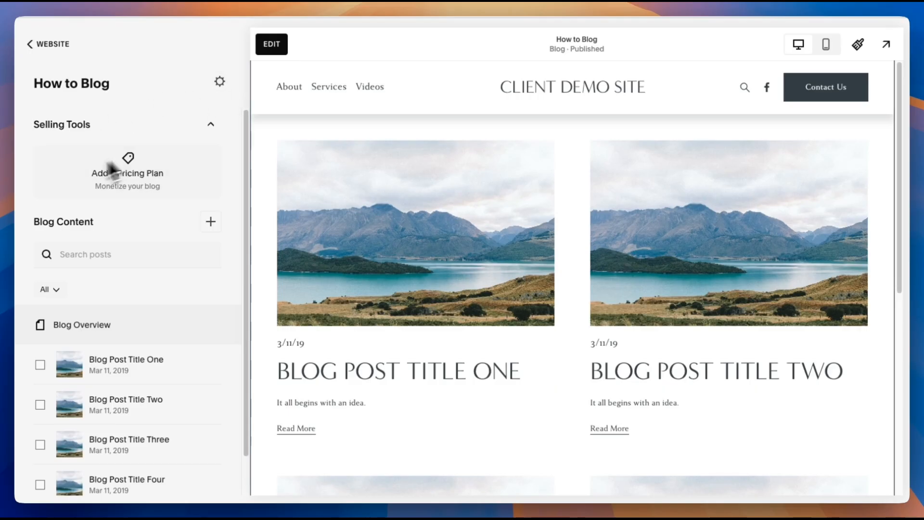
Step: Check the pricing plan option under the blog's Selling Tools and leave that section collapsed
left_click(210, 127)
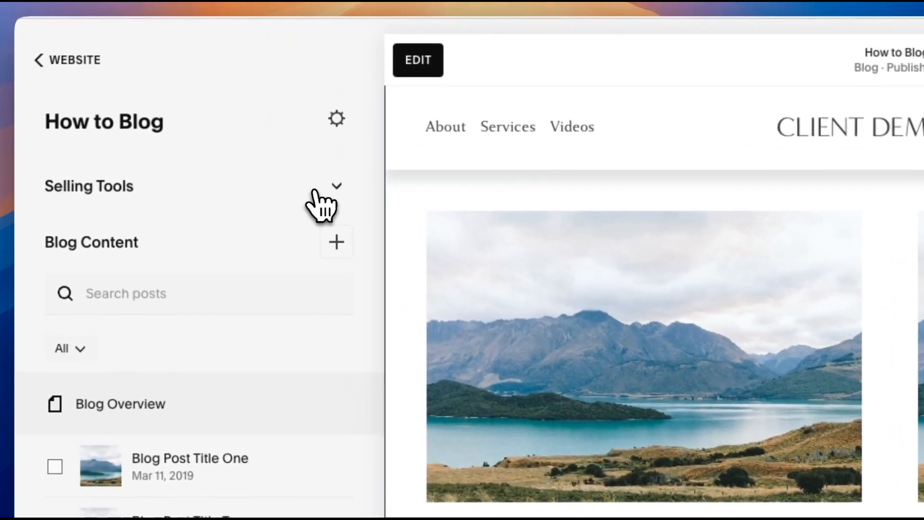
left_click(338, 187)
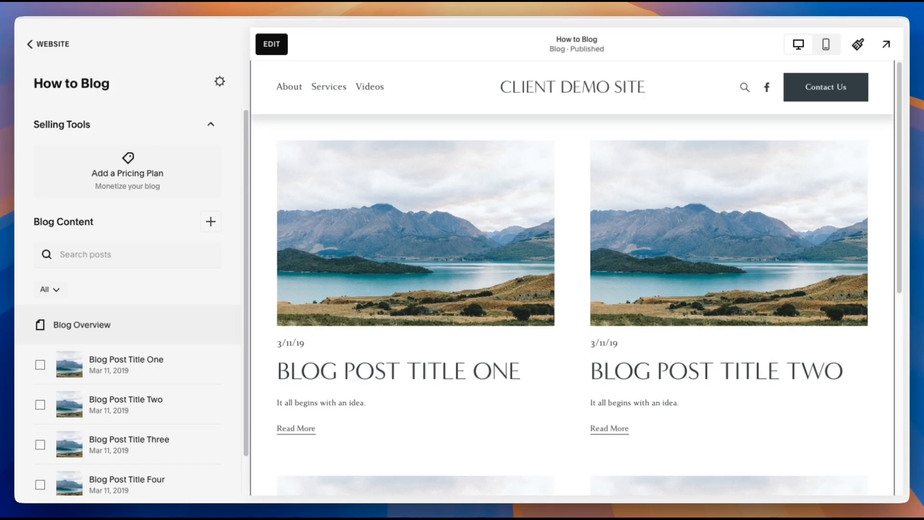
left_click(211, 125)
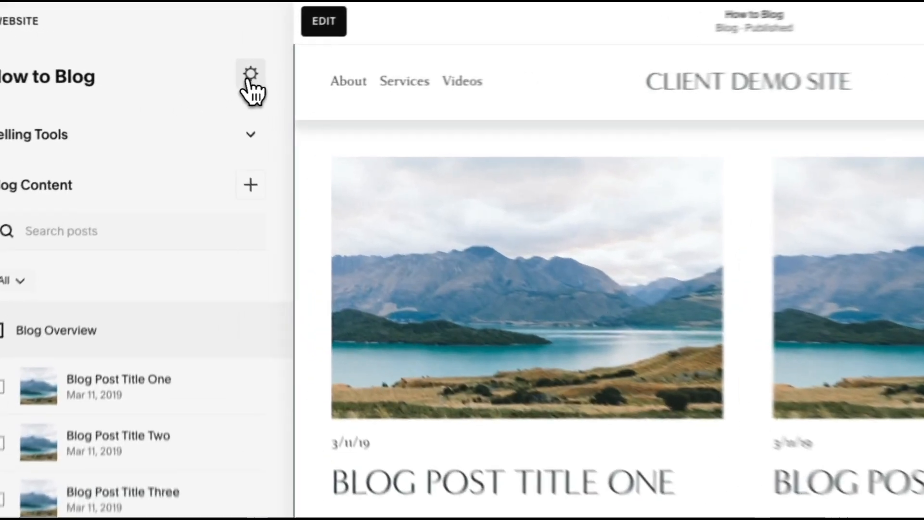
Step: Review the blog's general settings and lower the number of posts shown per page
left_click(220, 81)
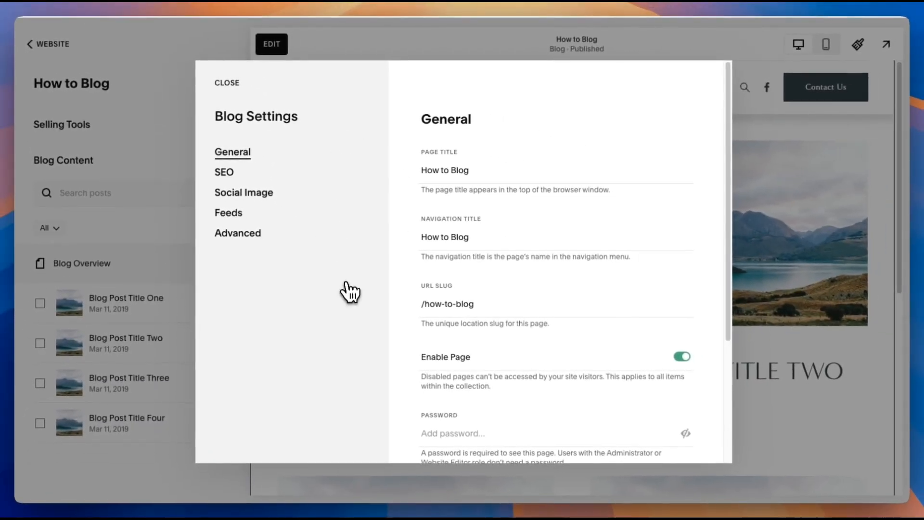
scroll(413, 223, "down", 1)
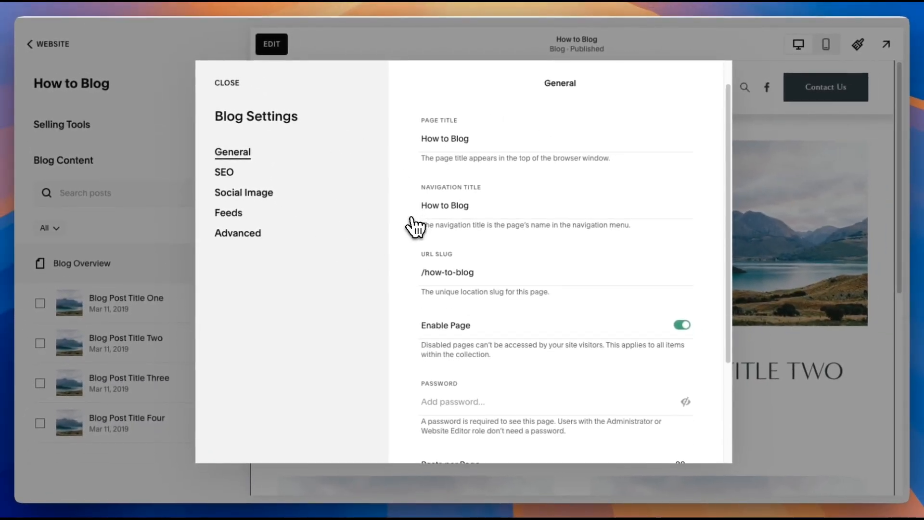
scroll(413, 226, "up", 1)
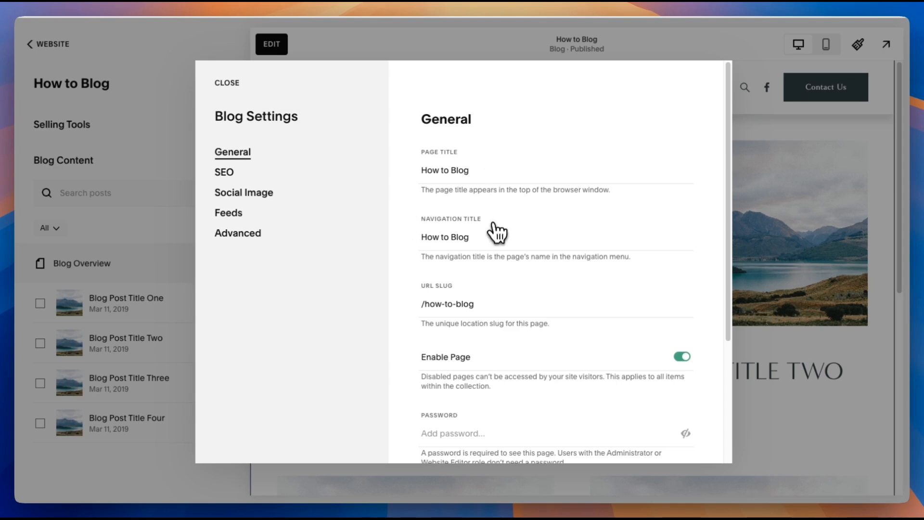
scroll(496, 236, "down", 3)
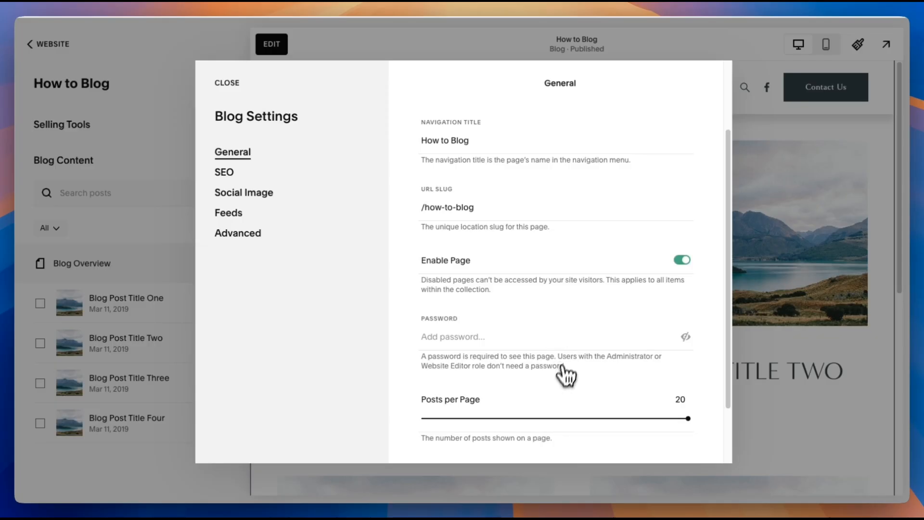
scroll(566, 376, "down", 2)
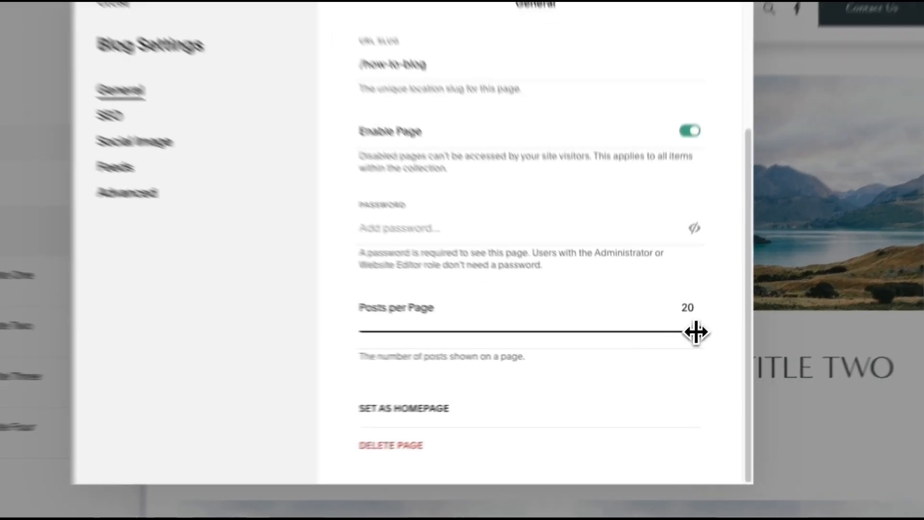
left_click_drag(687, 343, 533, 342)
left_click_drag(464, 318, 478, 323)
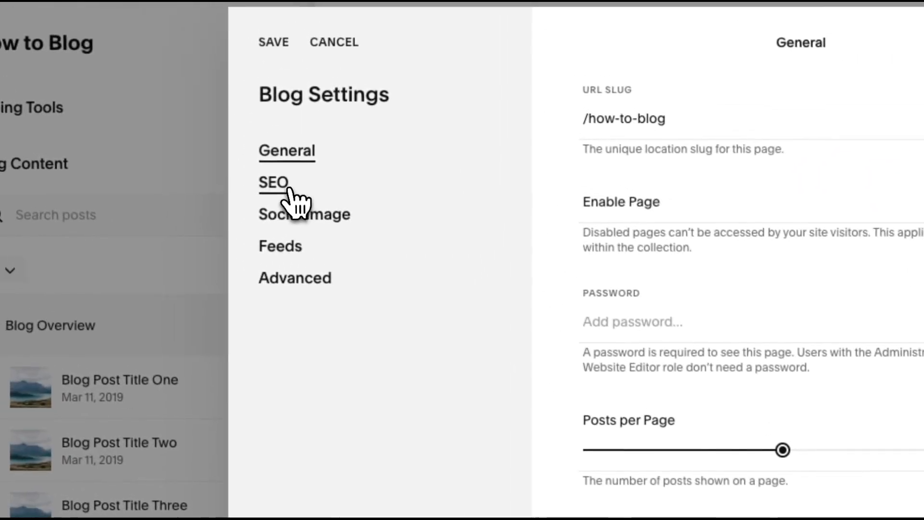
Step: Review the blog's SEO settings and hide all category pages and all tag pages in this collection from search results
left_click(290, 190)
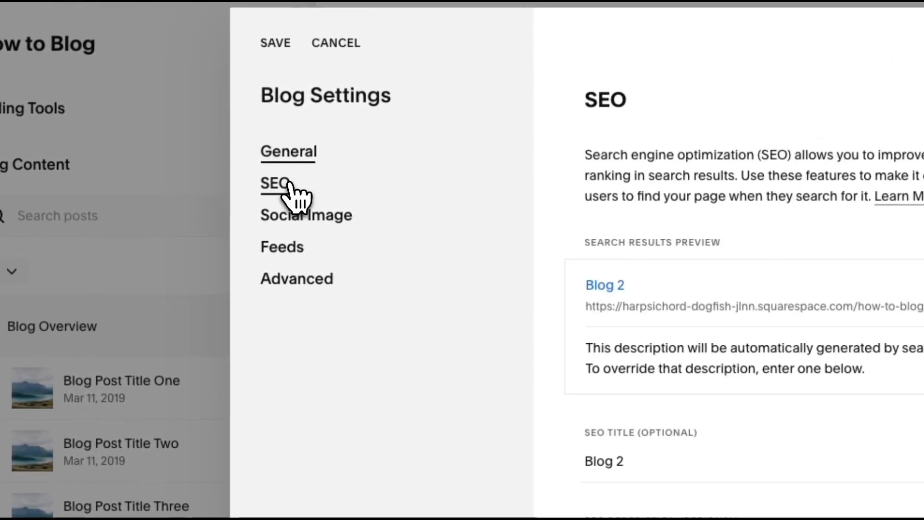
scroll(631, 270, "down", 2)
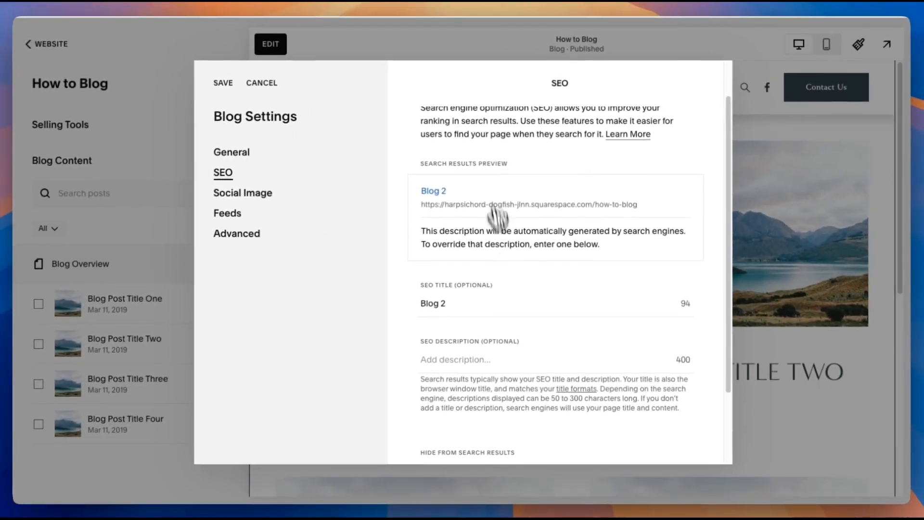
scroll(516, 346, "down", 1)
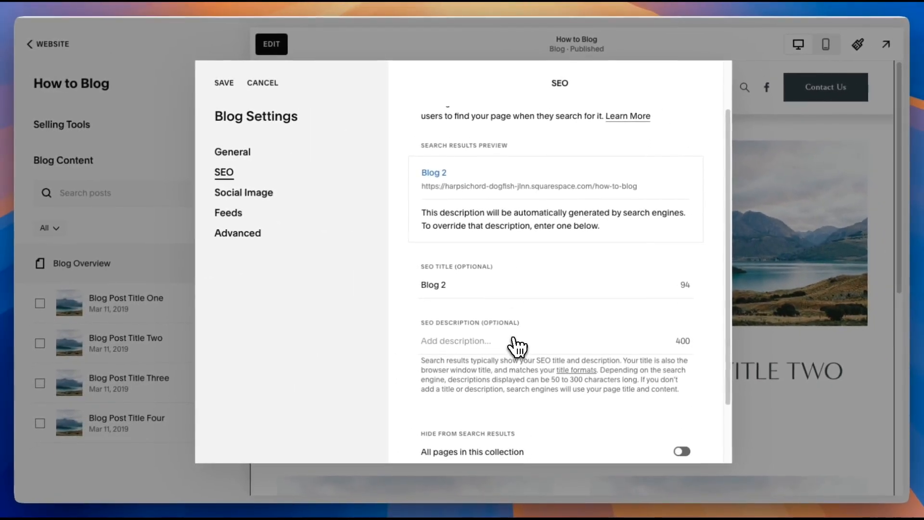
scroll(515, 347, "down", 3)
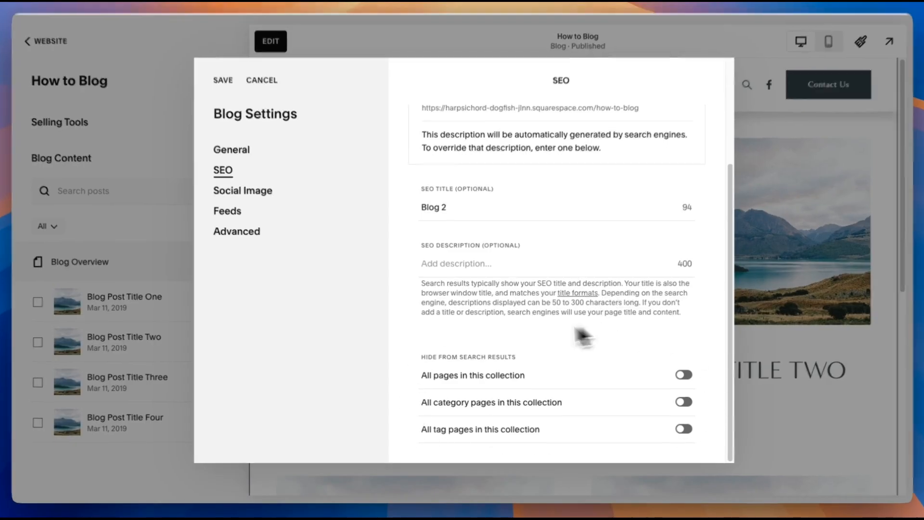
left_click_drag(528, 377, 411, 382)
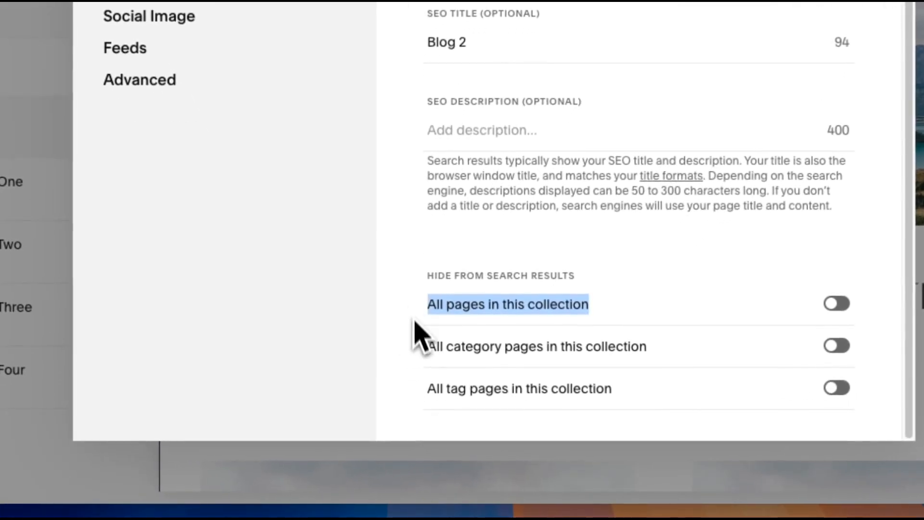
left_click(415, 382)
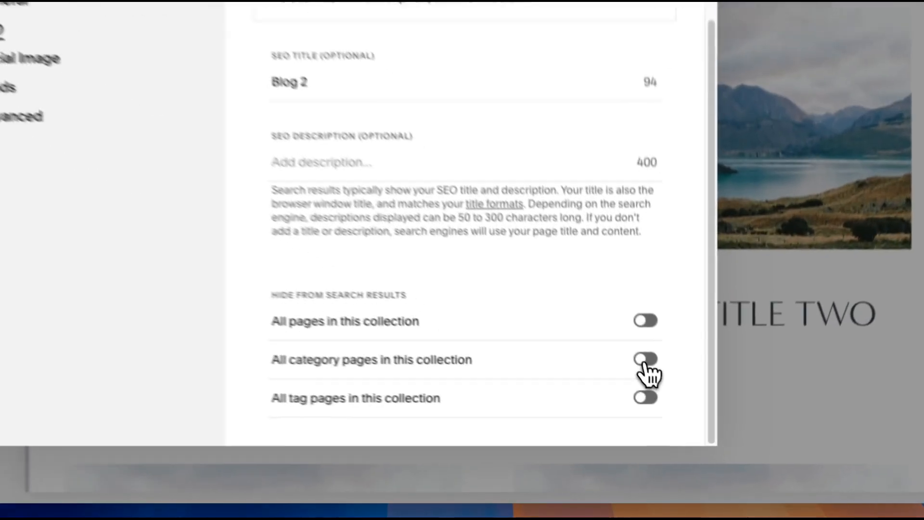
left_click(682, 403)
left_click(636, 388)
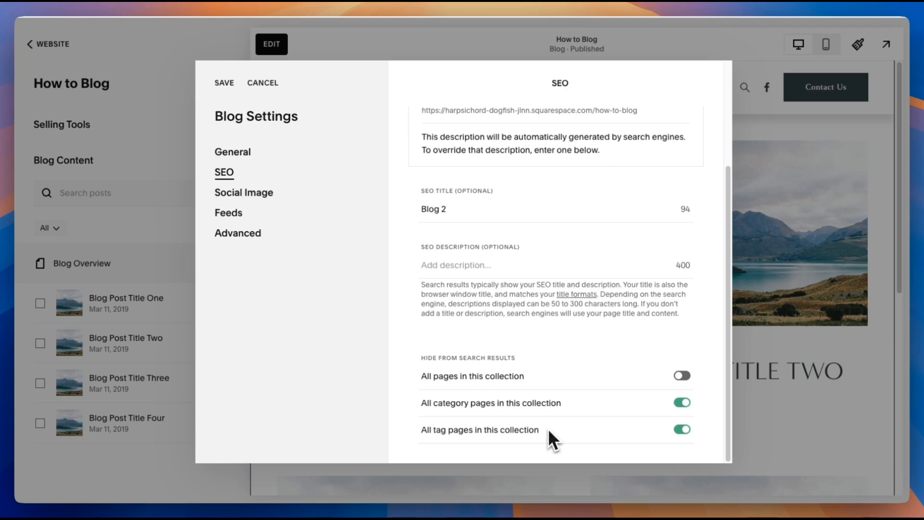
Step: Examine the blog's social sharing image options and its feed settings for podcasting and Apple News
left_click(240, 194)
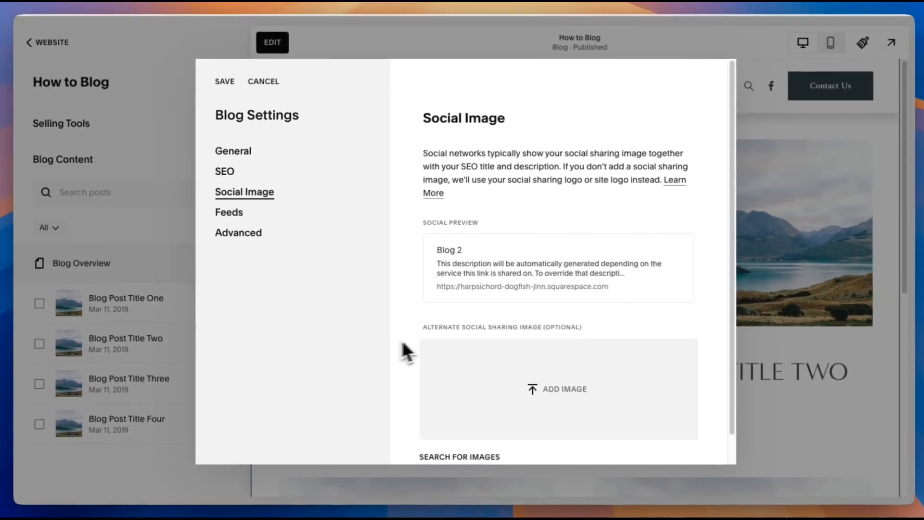
scroll(576, 365, "down", 2)
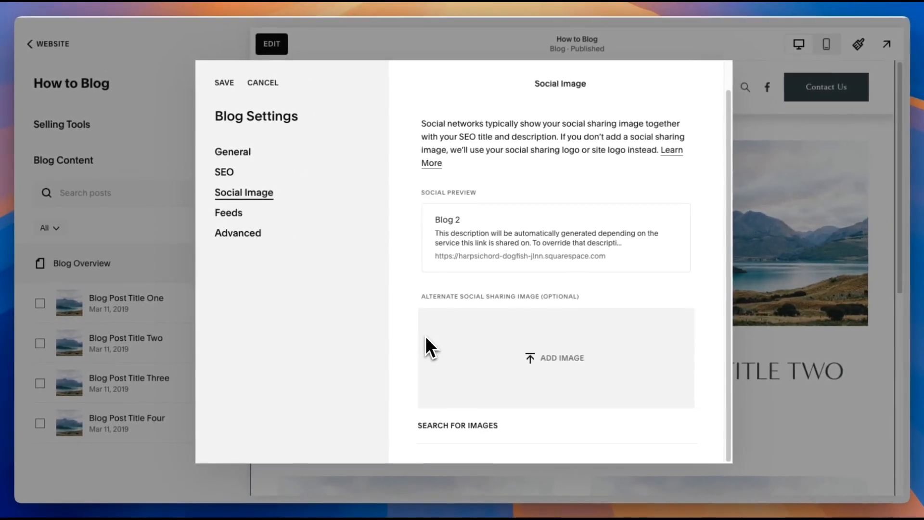
scroll(426, 336, "up", 1)
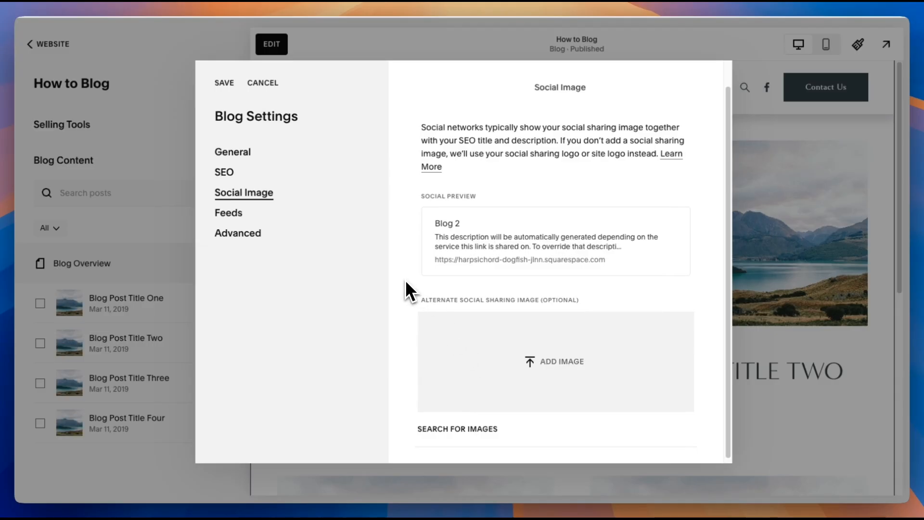
left_click(239, 213)
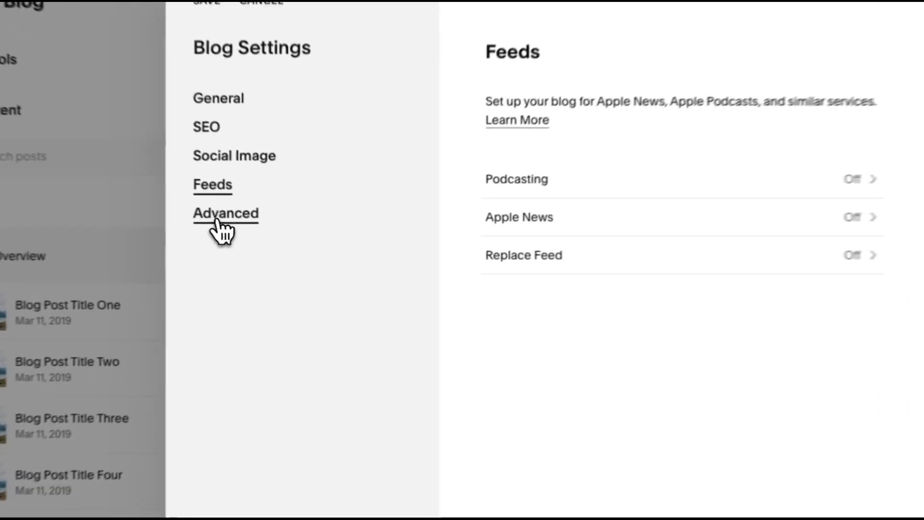
Step: Check the category and tag management in the blog's advanced settings and save the blog settings
left_click(218, 223)
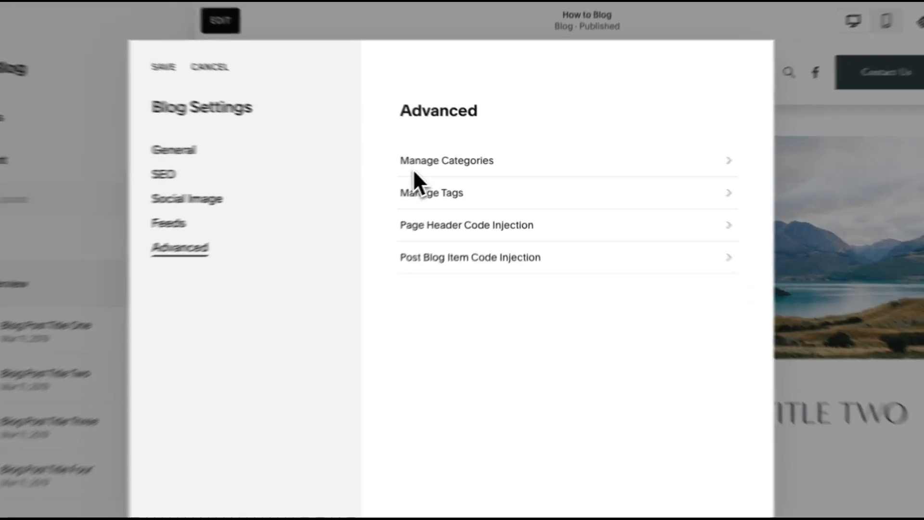
left_click(428, 169)
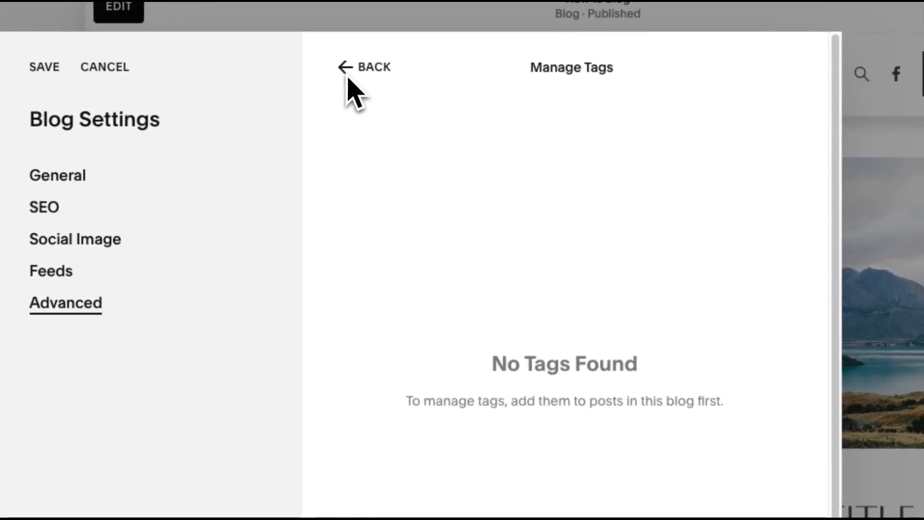
left_click(383, 67)
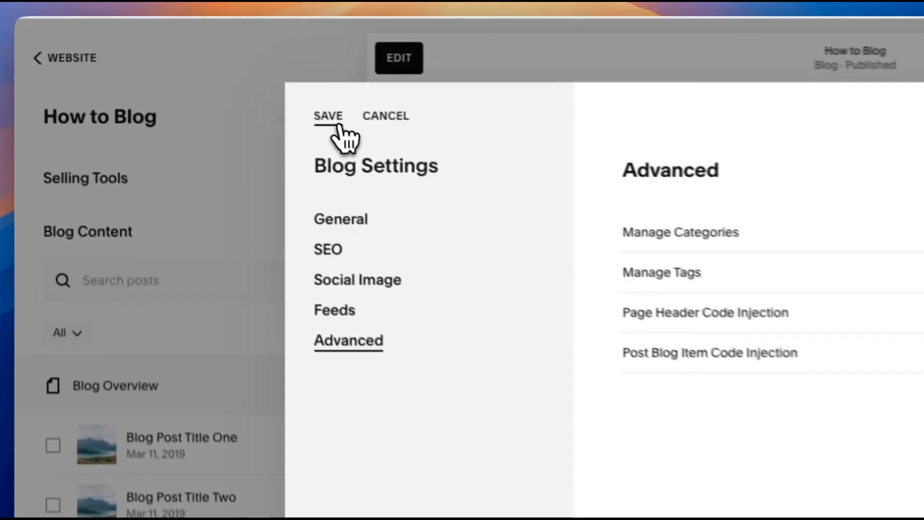
left_click(340, 127)
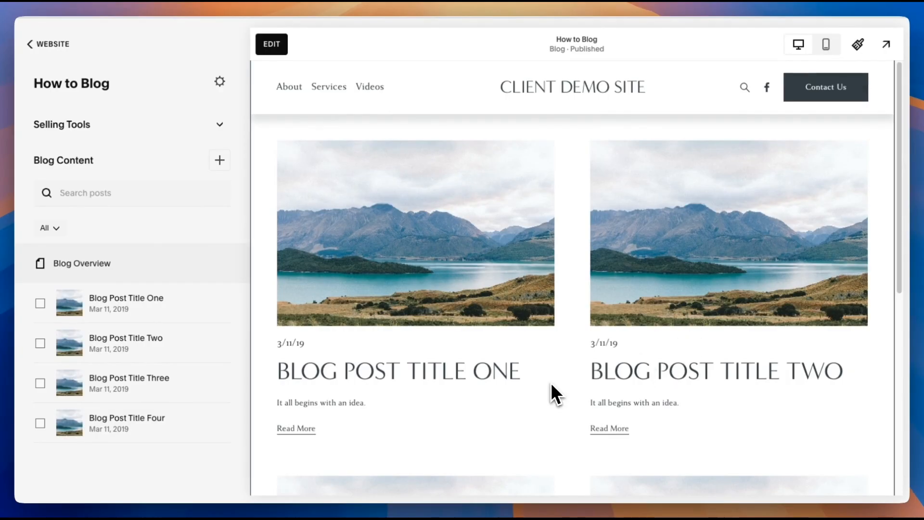
Step: Create a new blog post and add an empty image block below its text block
left_click(220, 162)
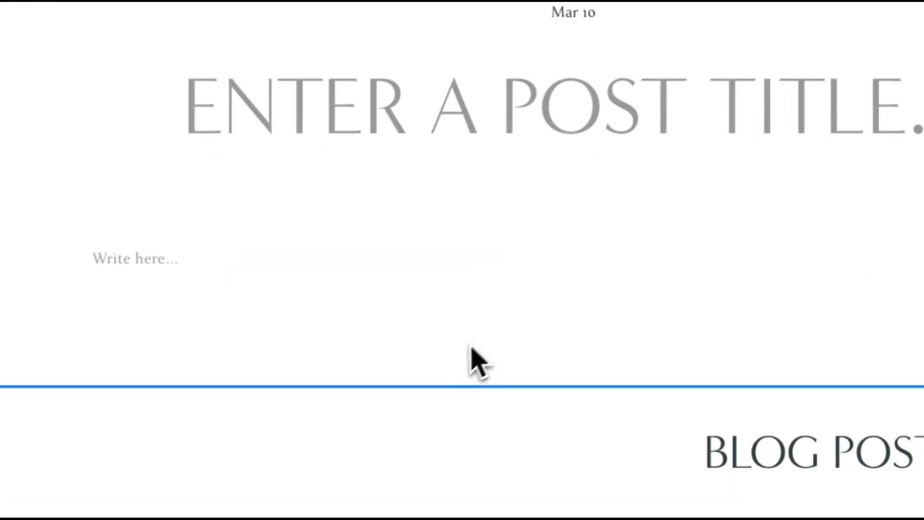
left_click(573, 289)
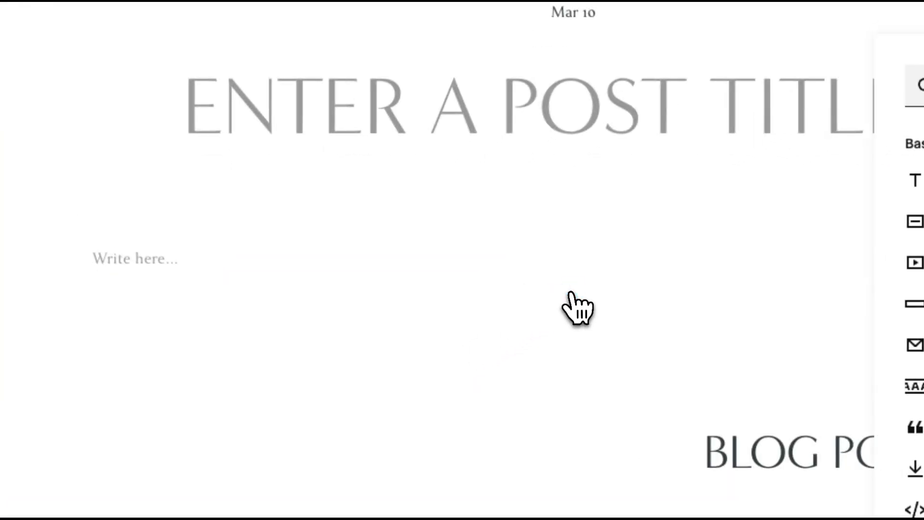
scroll(687, 221, "down", 5)
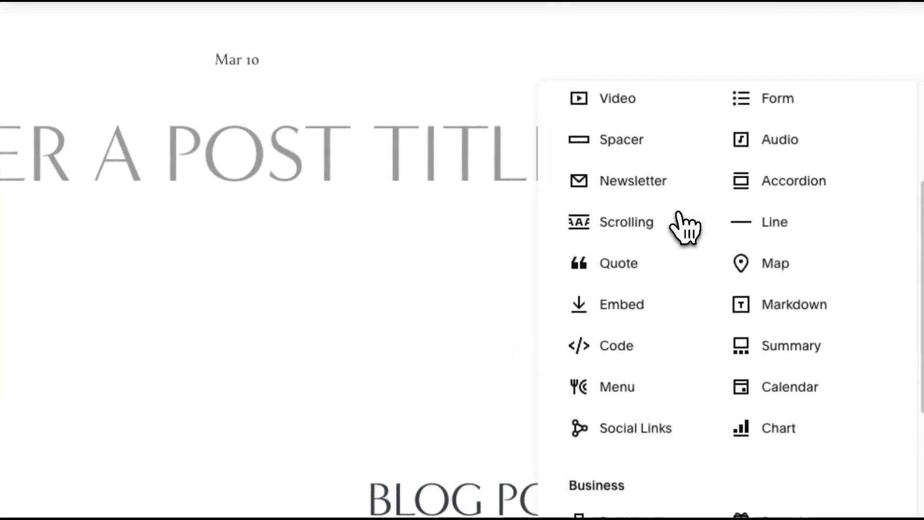
scroll(685, 227, "up", 3)
left_click(768, 234)
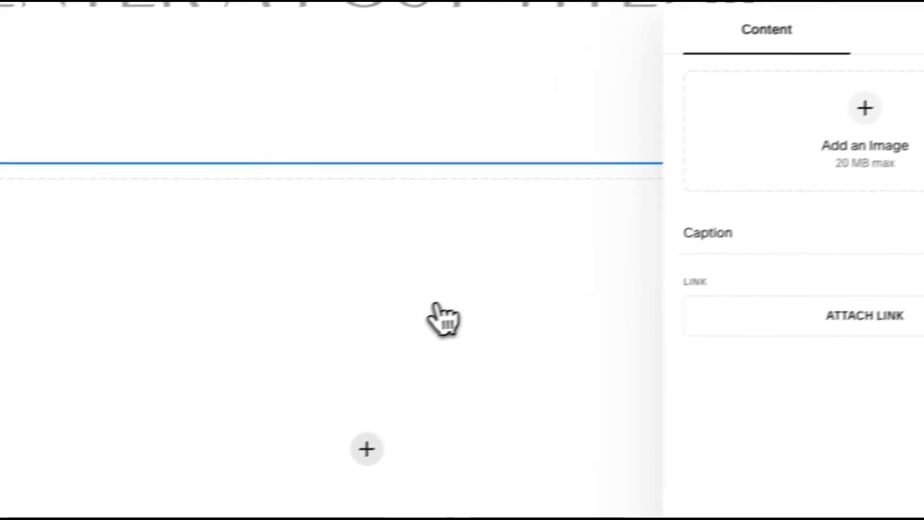
left_click(80, 311)
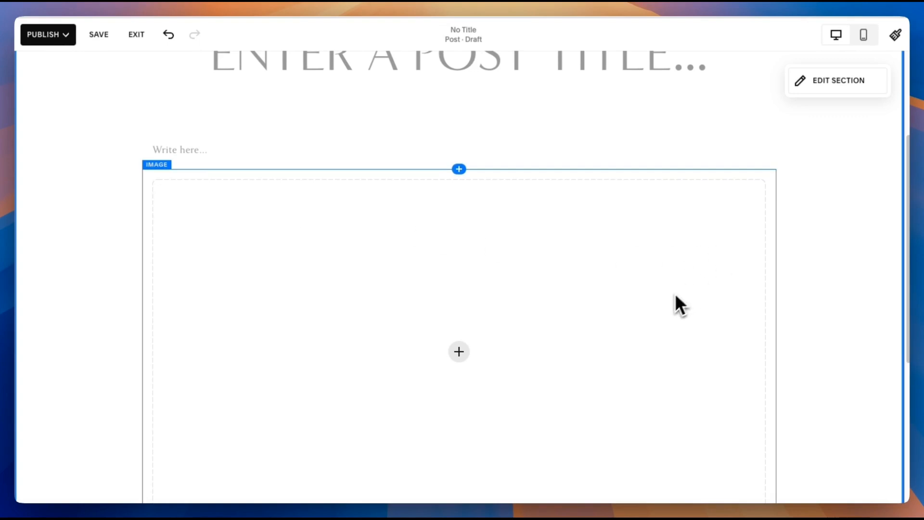
Step: Insert a spacer block between the post's text block and the image block
scroll(673, 303, "down", 2)
scroll(673, 309, "up", 2)
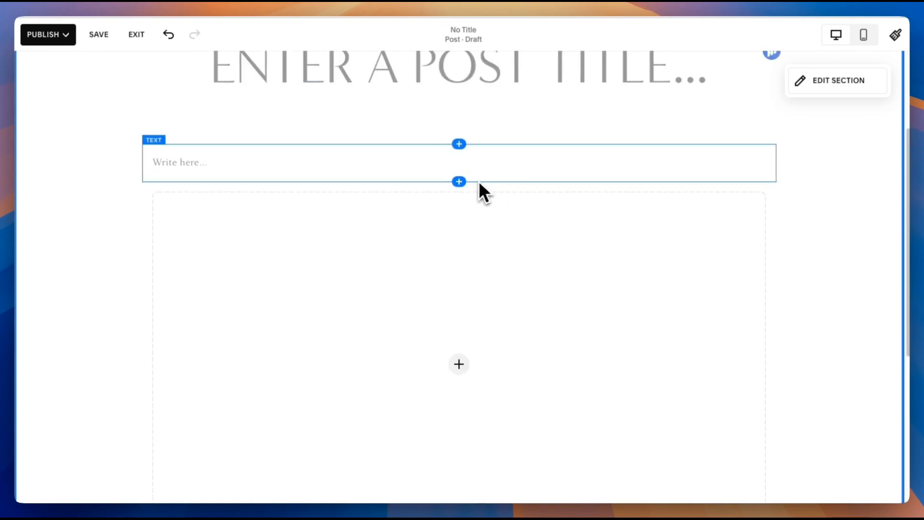
left_click(460, 182)
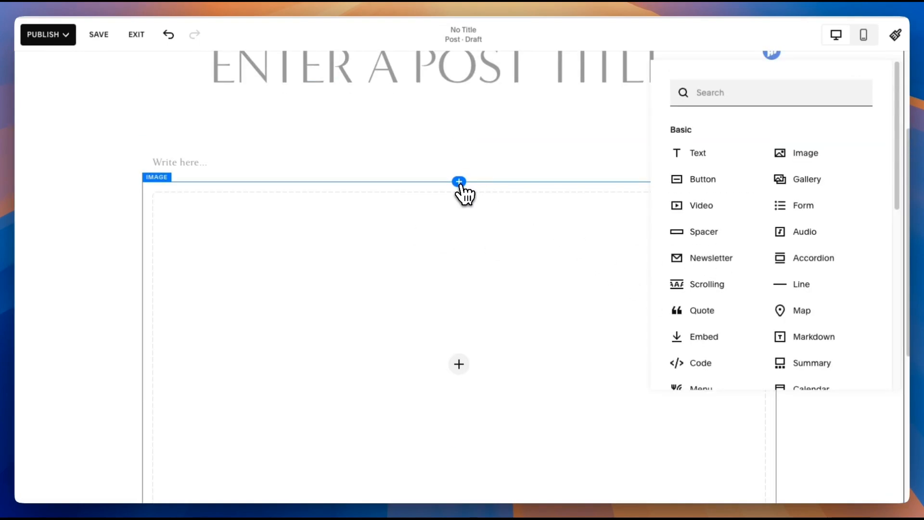
left_click(701, 232)
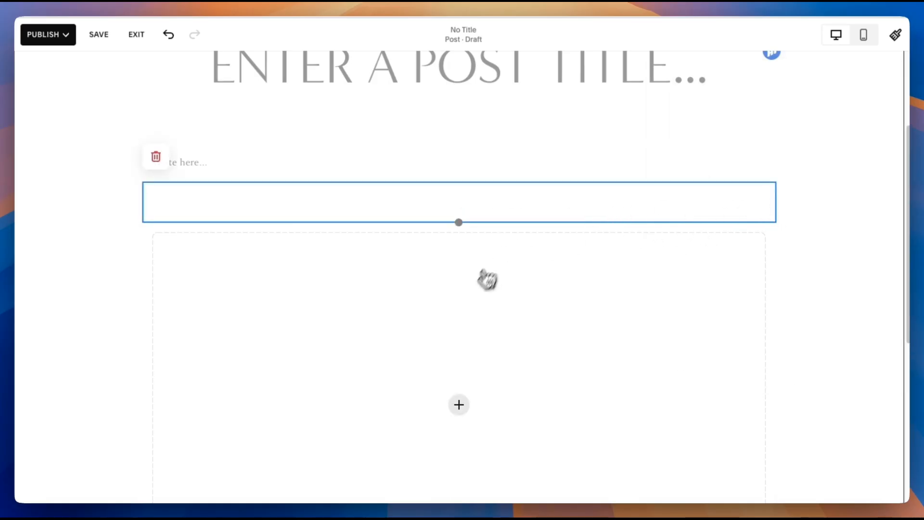
left_click(487, 279)
left_click(451, 208)
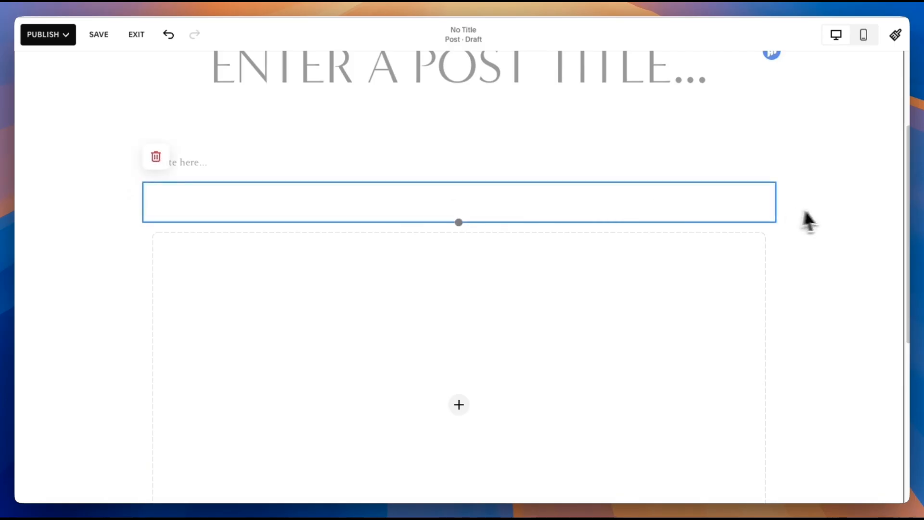
left_click(439, 166)
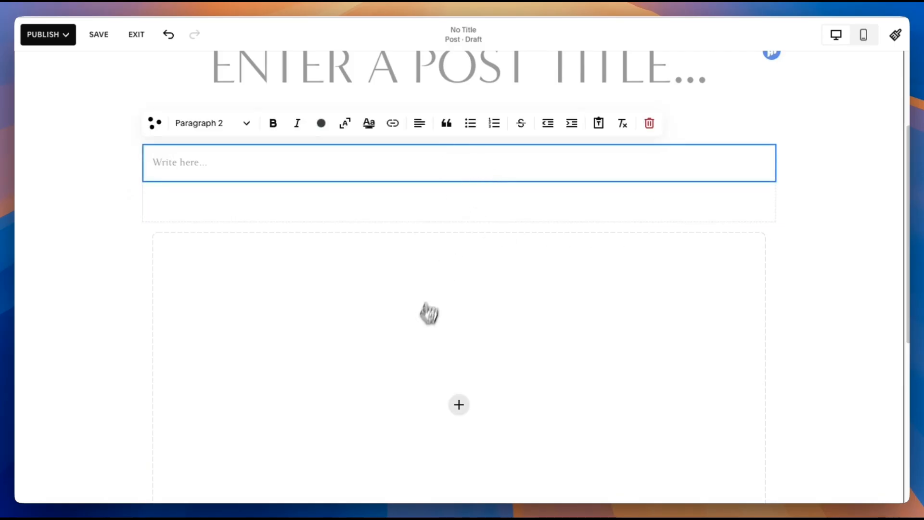
left_click(469, 275)
left_click(110, 249)
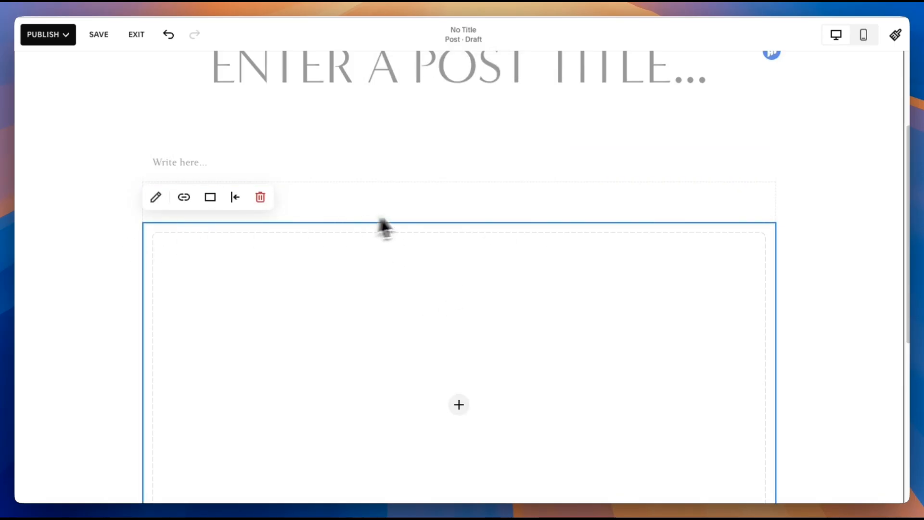
Step: Place a spacer on each side of the image block, widening the left spacer and narrowing the right one
left_click(440, 204)
left_click_drag(441, 205, 227, 295)
left_click_drag(452, 213, 736, 250)
left_click(222, 223)
left_click(317, 229)
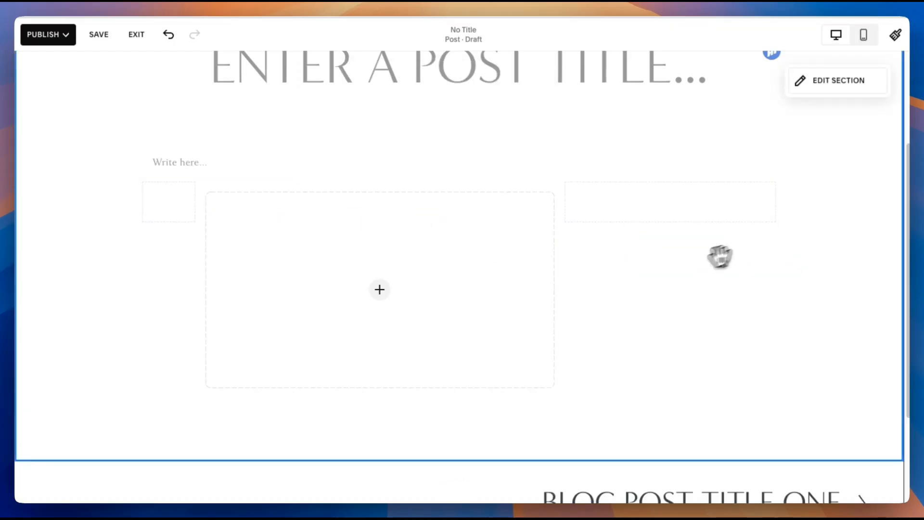
left_click_drag(567, 201, 597, 207)
left_click_drag(196, 204, 232, 215)
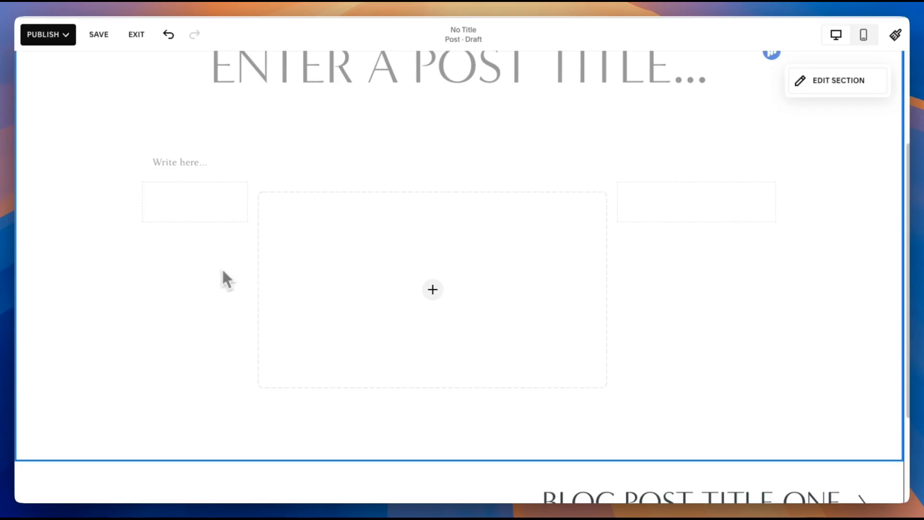
Step: Check the post's text block and spacer layout and save the draft post
scroll(642, 336, "up", 2)
left_click(380, 239)
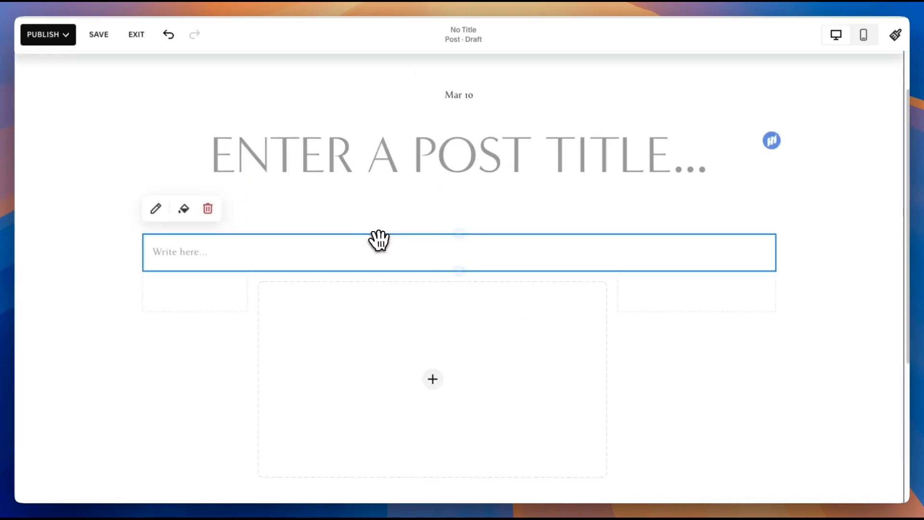
scroll(510, 324, "down", 1)
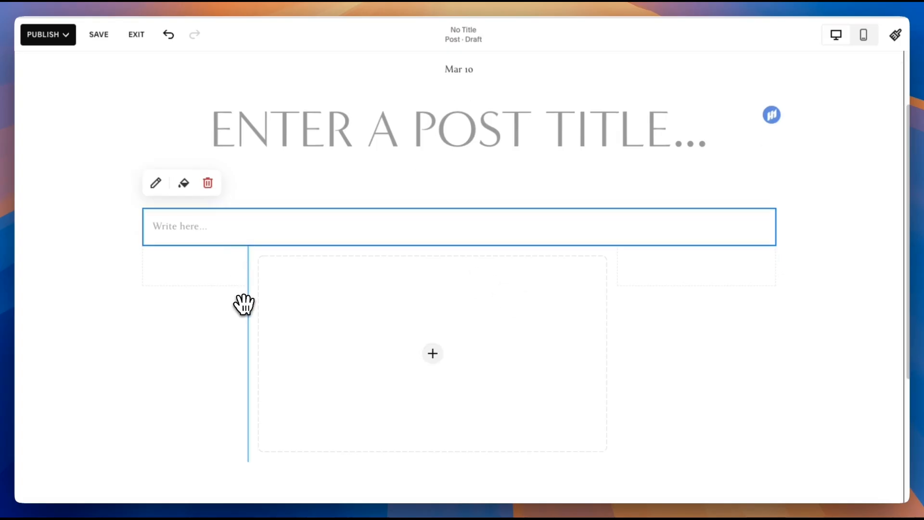
left_click(107, 35)
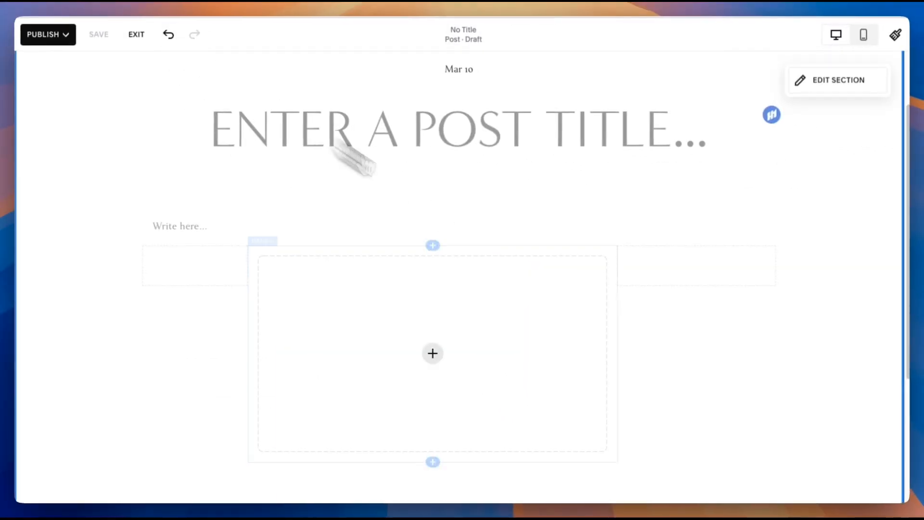
Step: Open the post section for editing and review its format options and color themes
scroll(634, 349, "down", 3)
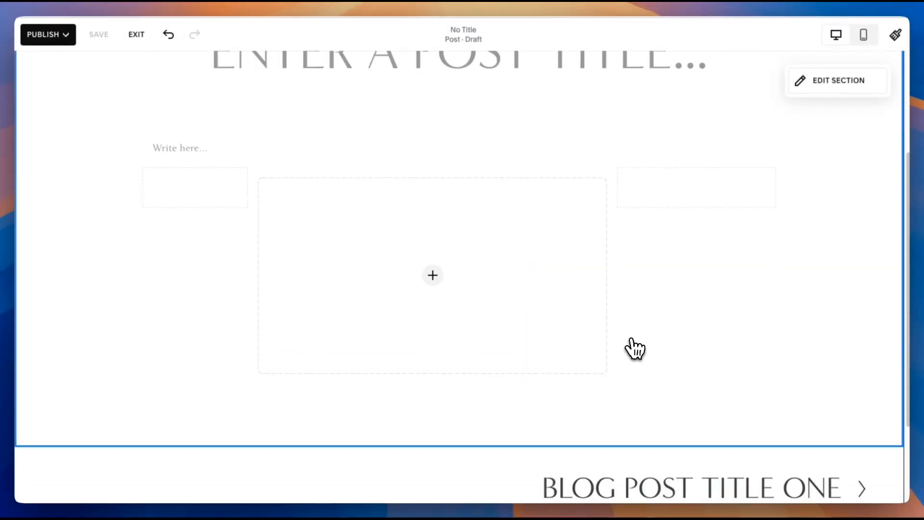
scroll(634, 348, "up", 4)
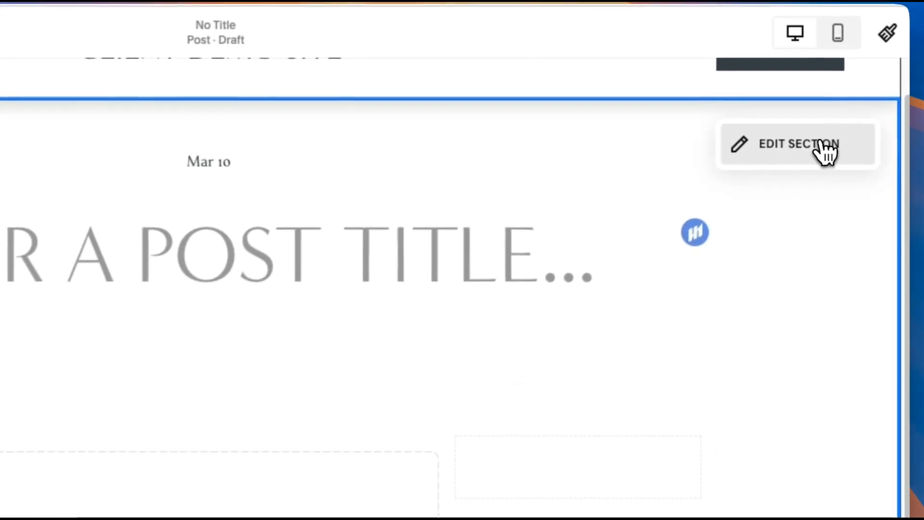
left_click(823, 150)
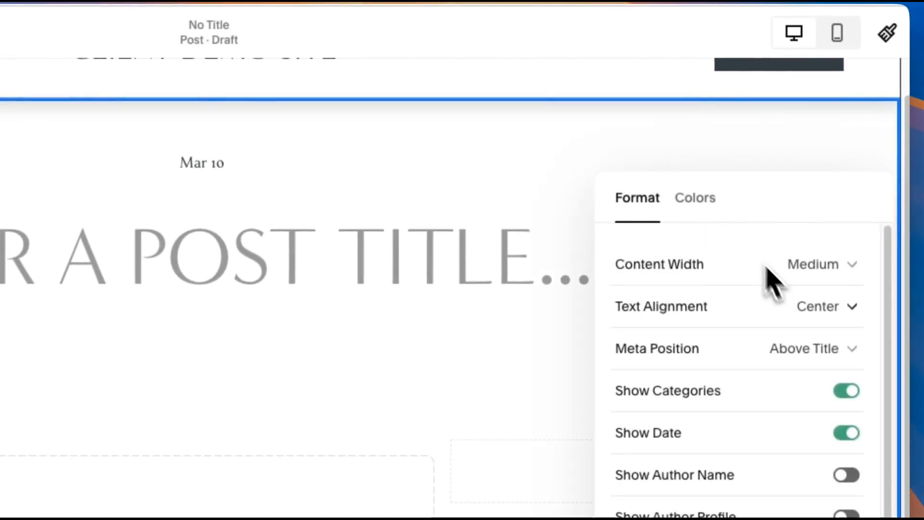
left_click(706, 215)
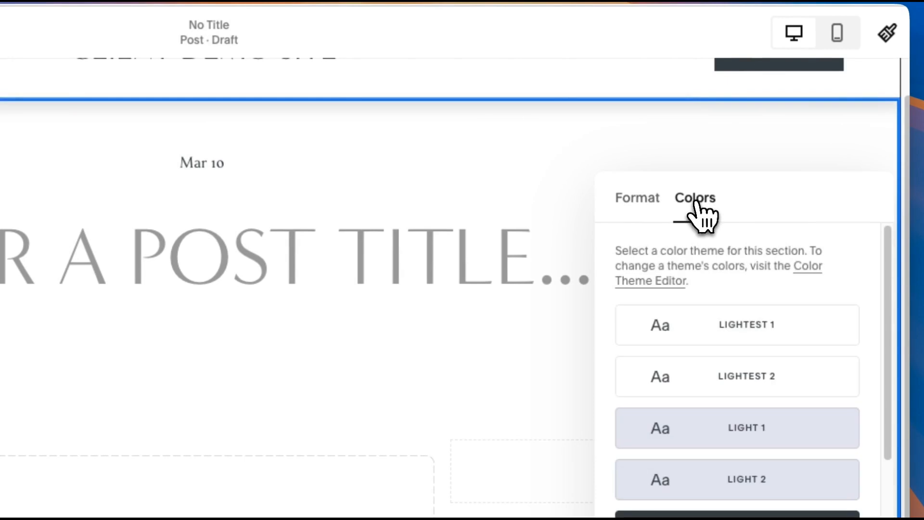
left_click(648, 202)
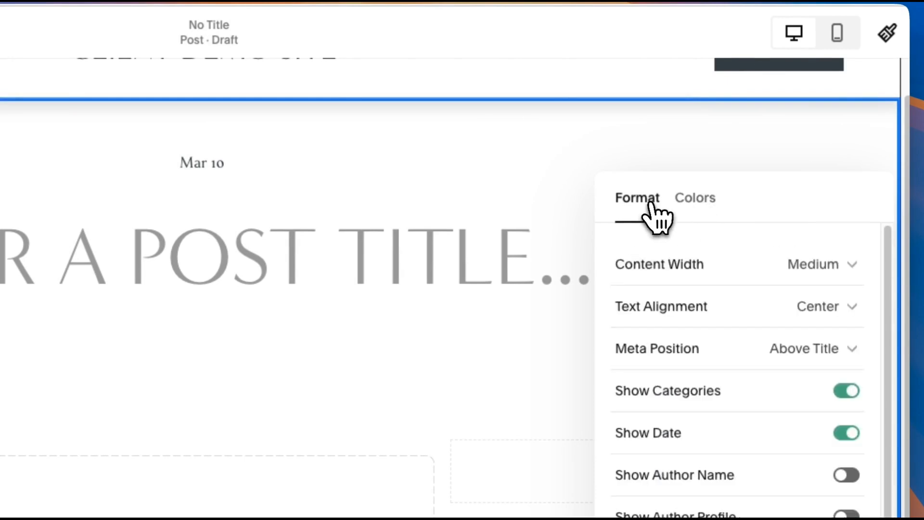
left_click(686, 205)
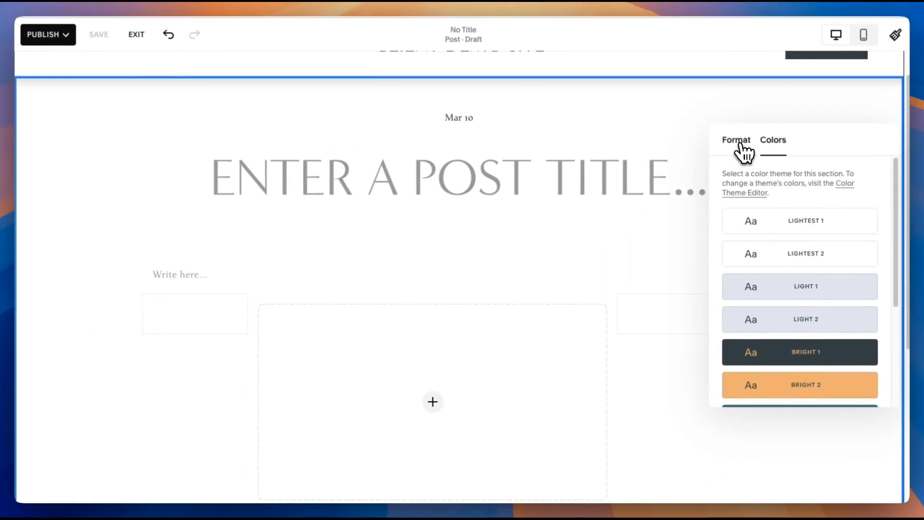
left_click(741, 145)
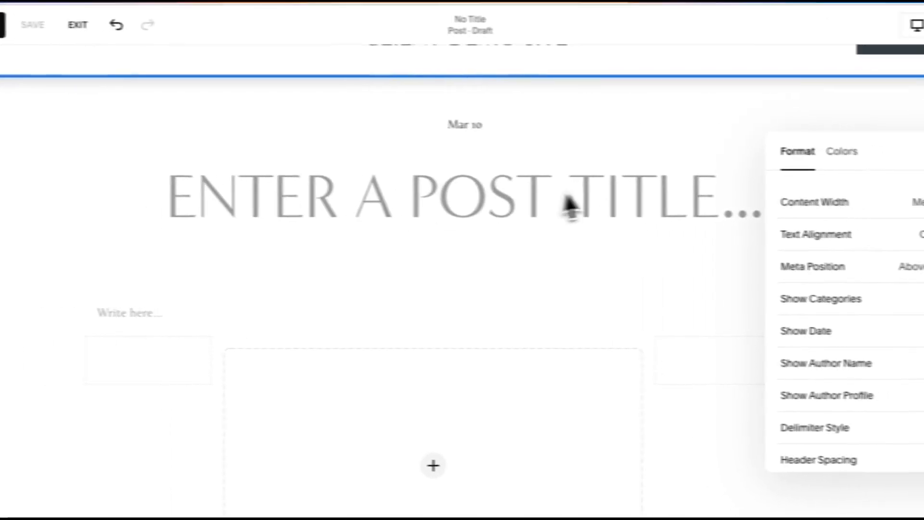
Step: Try the Narrow and Wide content widths on the post section and set it back to Medium
left_click(919, 202)
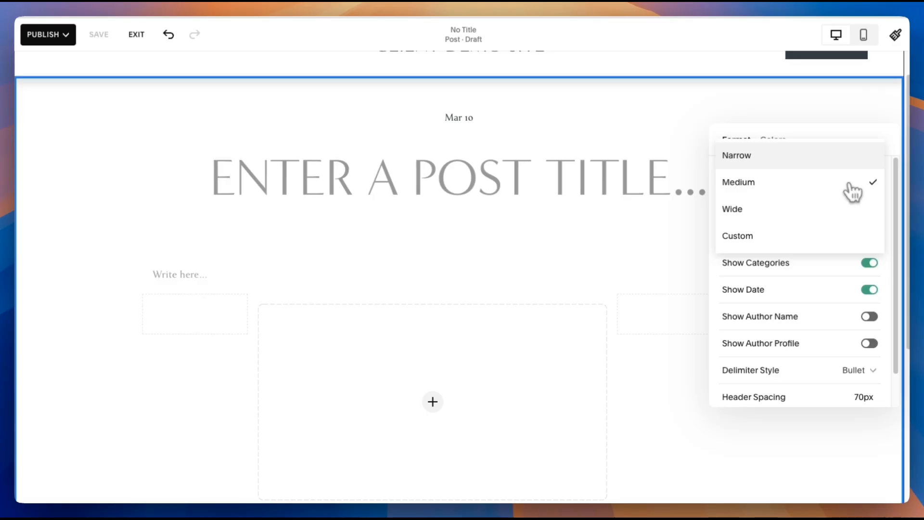
left_click(845, 155)
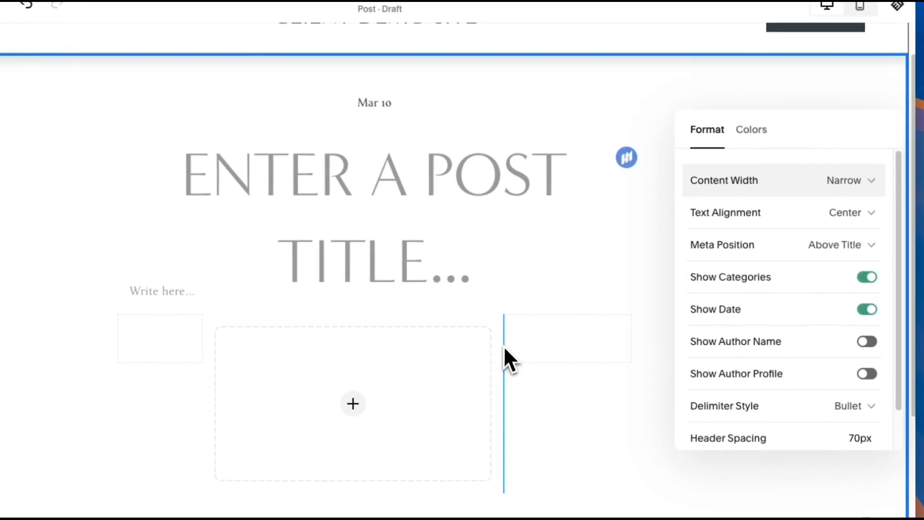
left_click(833, 182)
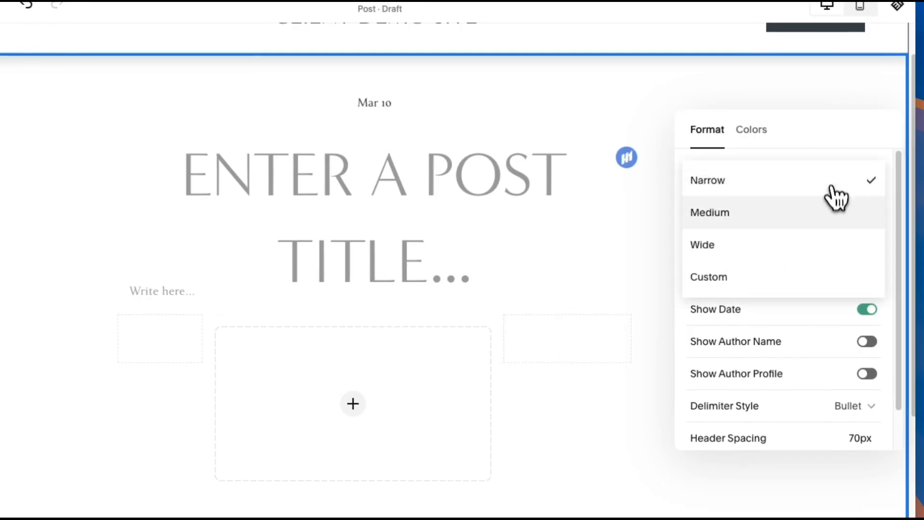
left_click(829, 243)
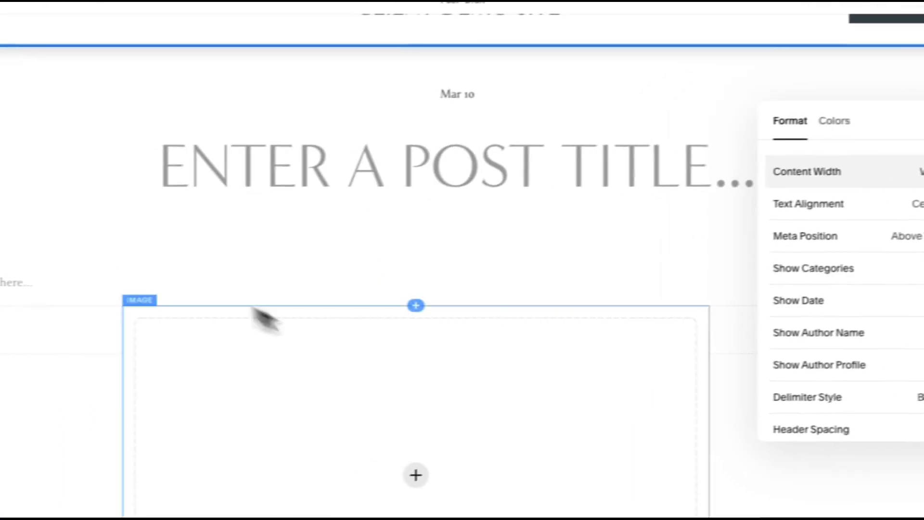
left_click_drag(842, 126, 436, 199)
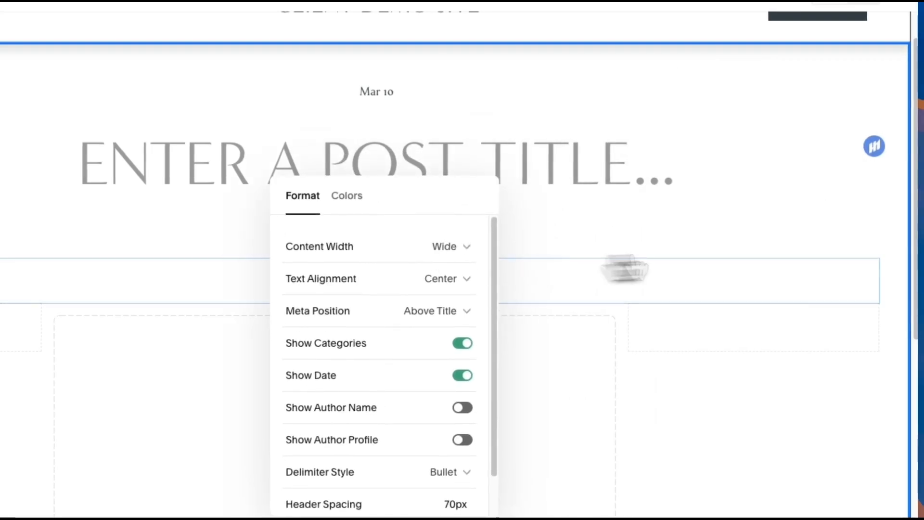
left_click(503, 232)
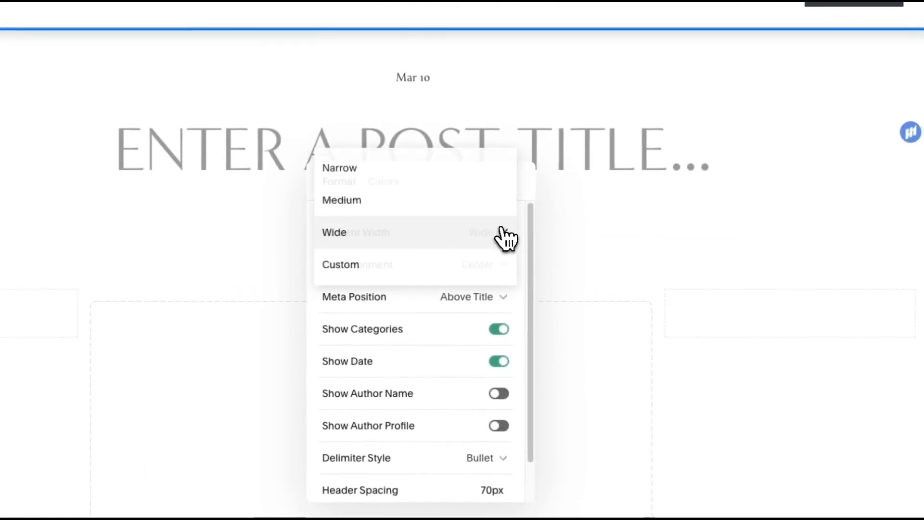
left_click(465, 167)
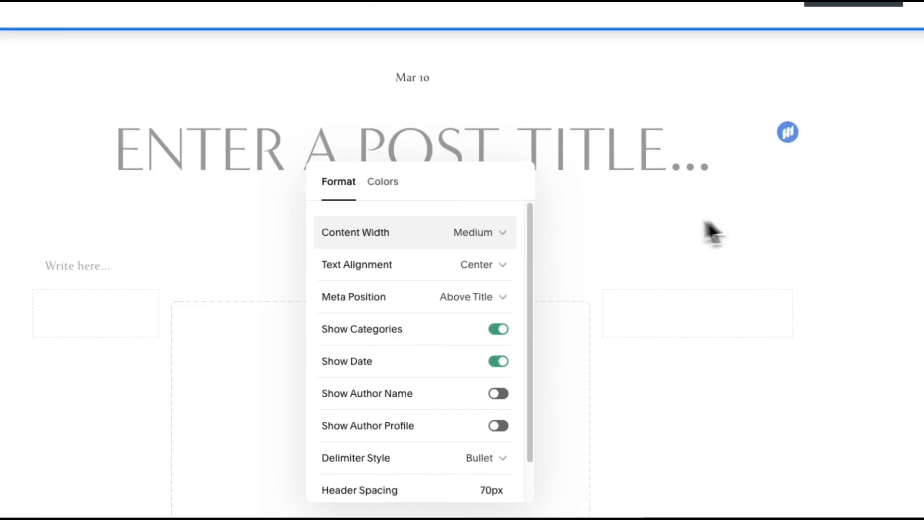
Step: Set the post section's text alignment to Left
left_click(460, 273)
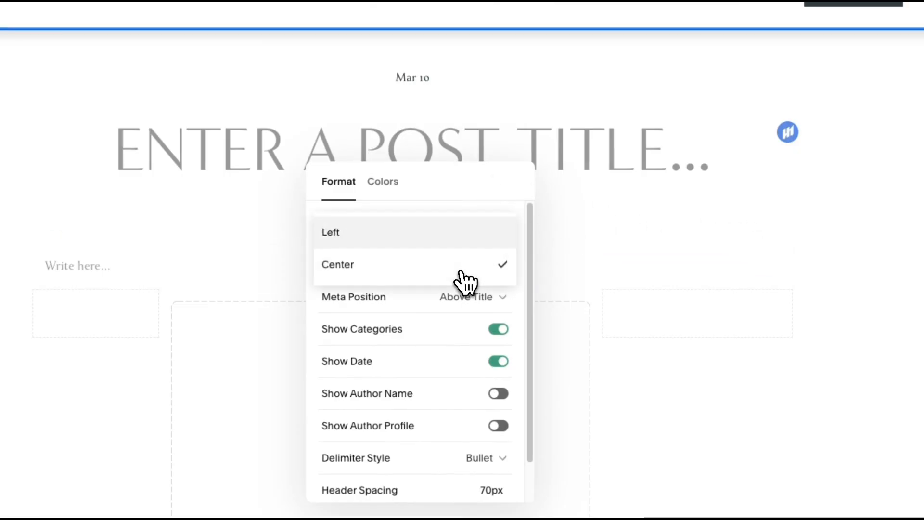
left_click(431, 235)
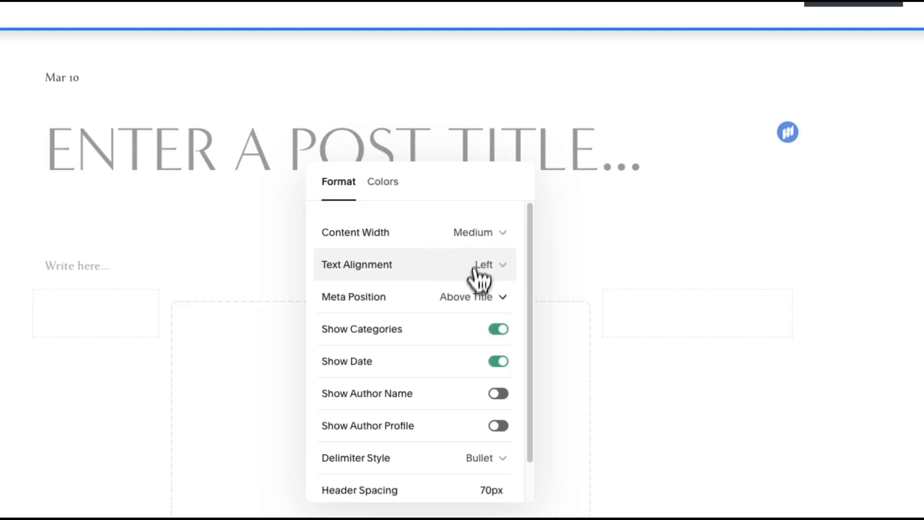
Step: Try the Below Title meta position for the post and return it to Above Title
left_click(469, 298)
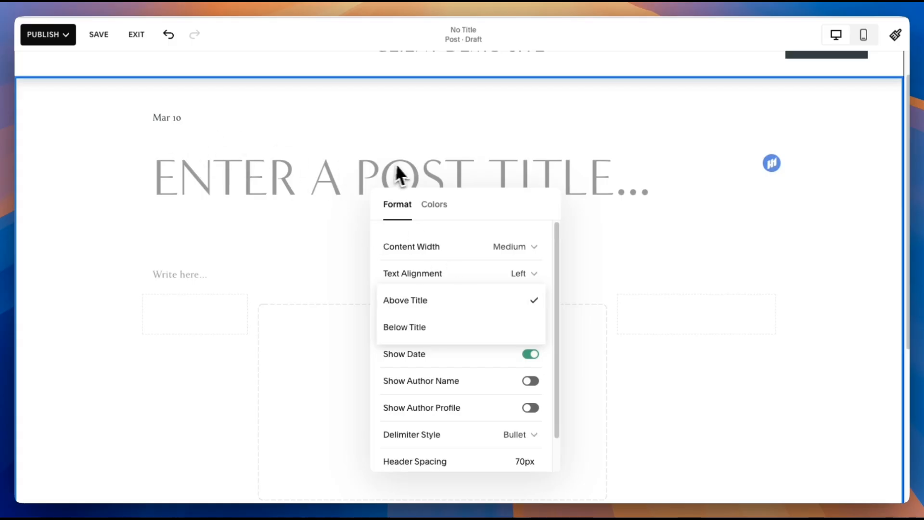
left_click(489, 324)
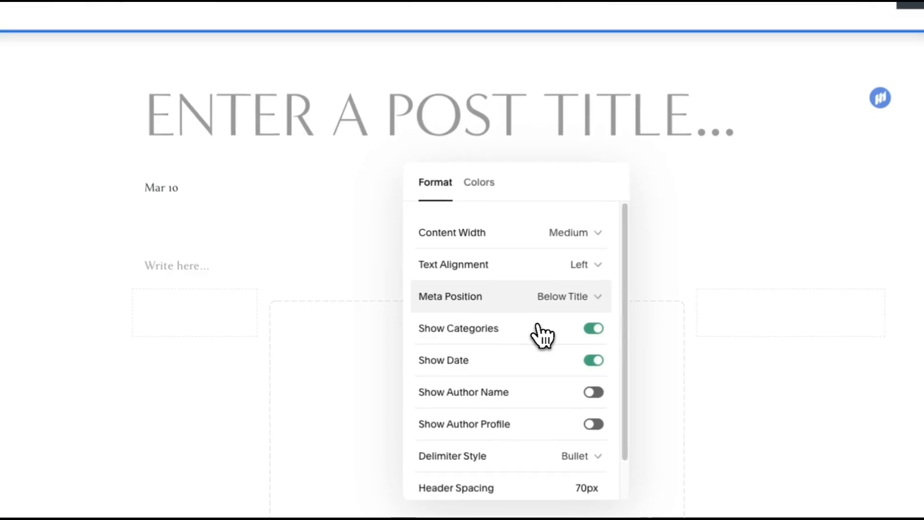
left_click(565, 298)
left_click(564, 265)
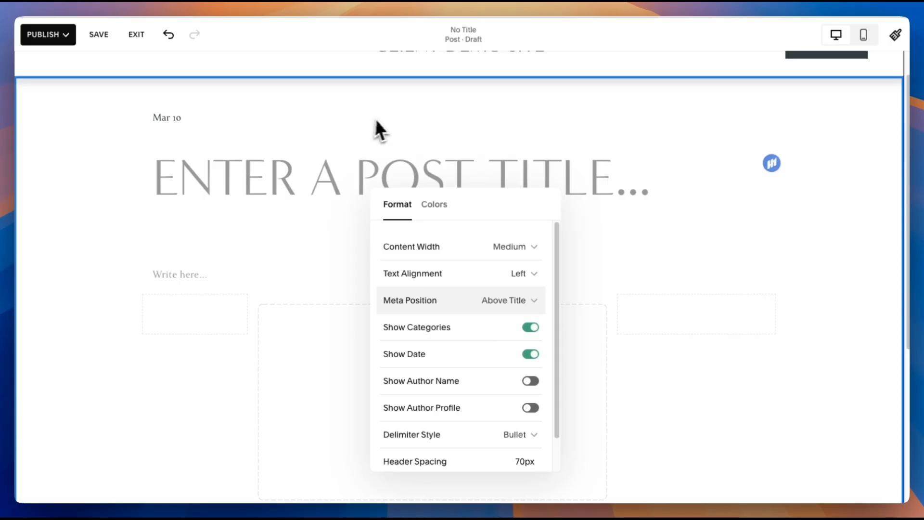
Step: Turn on the author name and author profile for the post, moving the settings away from the profile text
scroll(462, 371, "down", 1)
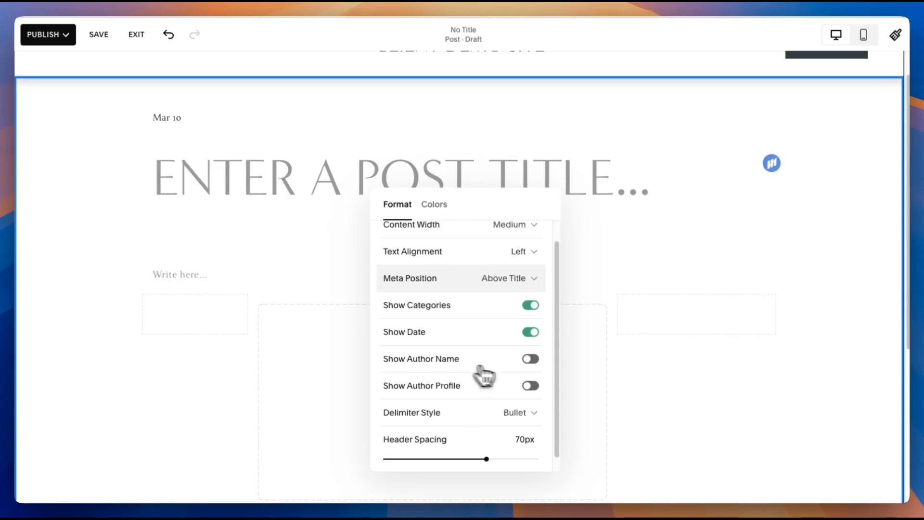
left_click(633, 385)
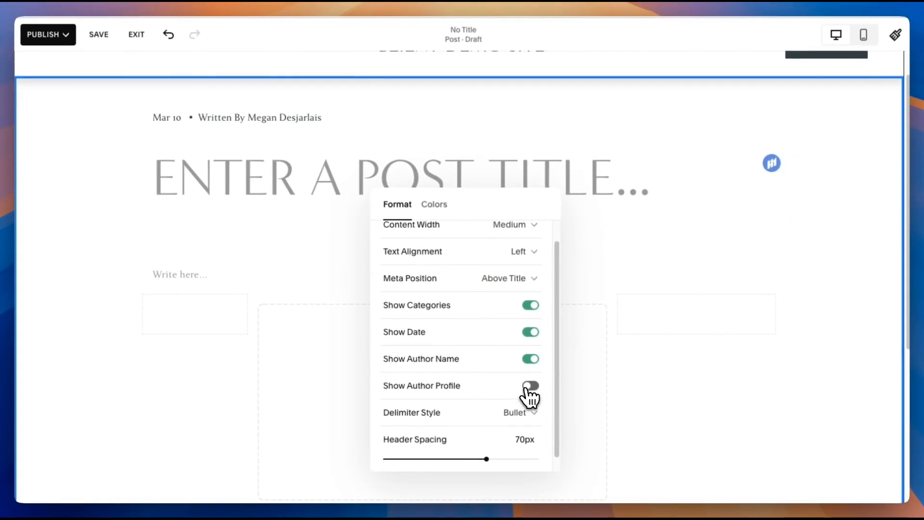
left_click(531, 385)
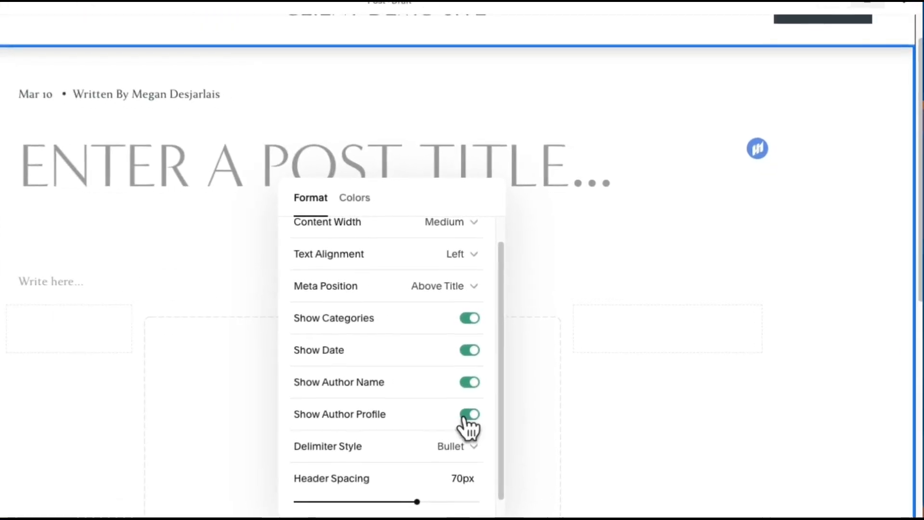
scroll(726, 408, "down", 2)
scroll(729, 414, "down", 3)
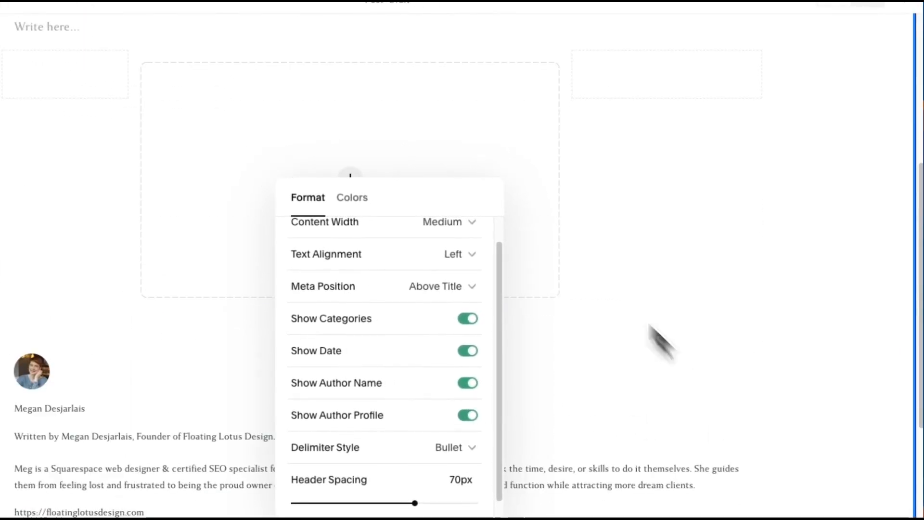
left_click_drag(462, 192, 771, 82)
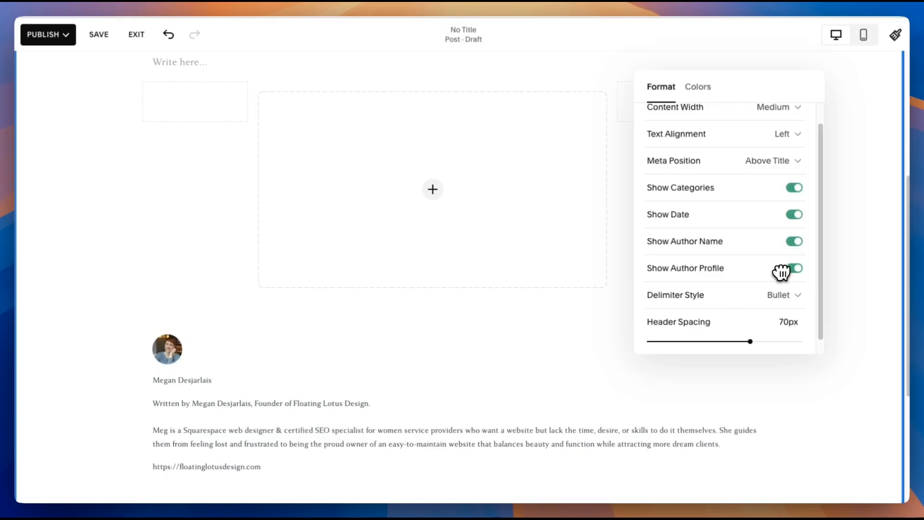
Step: Turn off the author name in the post's meta line and save the post
scroll(576, 341, "up", 3)
scroll(570, 342, "up", 2)
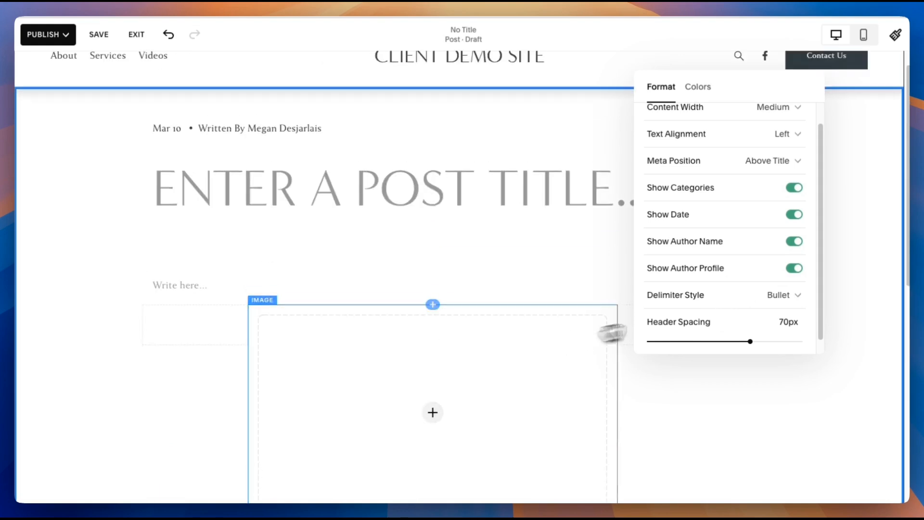
scroll(408, 210, "down", 6)
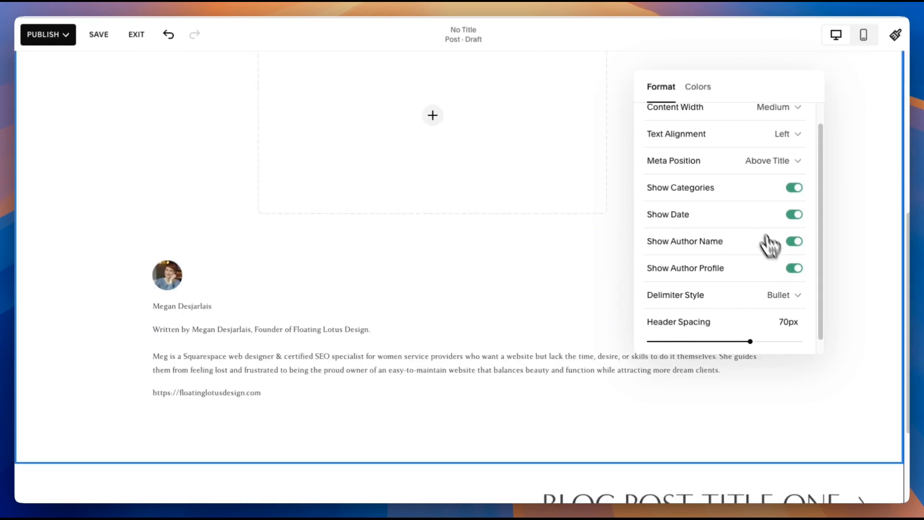
left_click(795, 242)
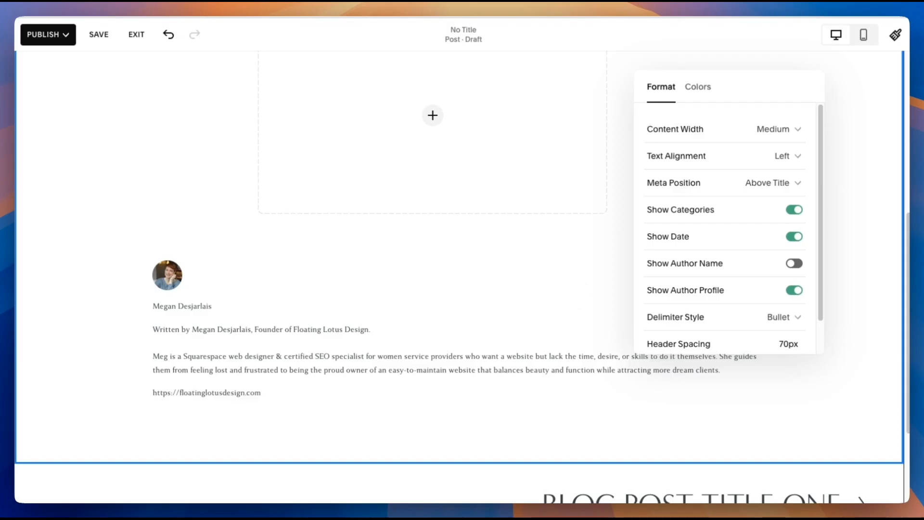
left_click(582, 281)
left_click(805, 357)
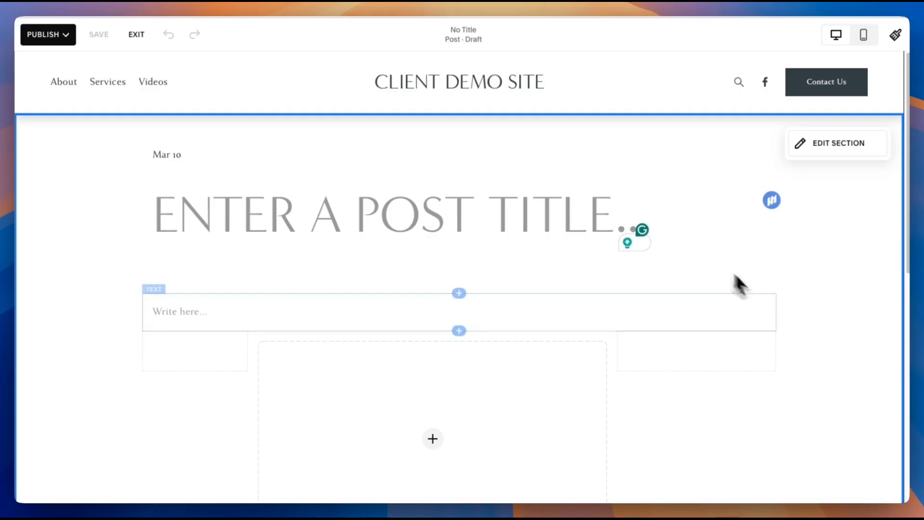
Step: Check the font style and size options assigned to the Blog Post title in the site-wide styles
left_click(413, 310)
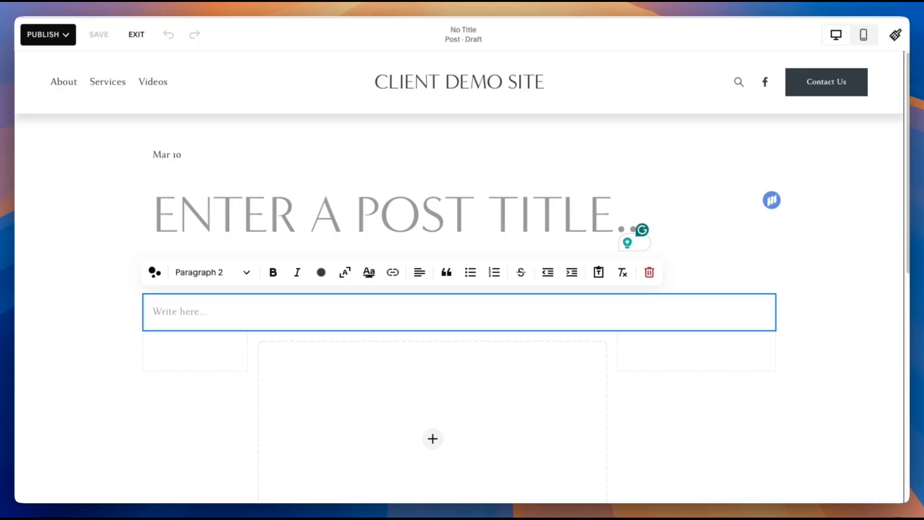
left_click(897, 36)
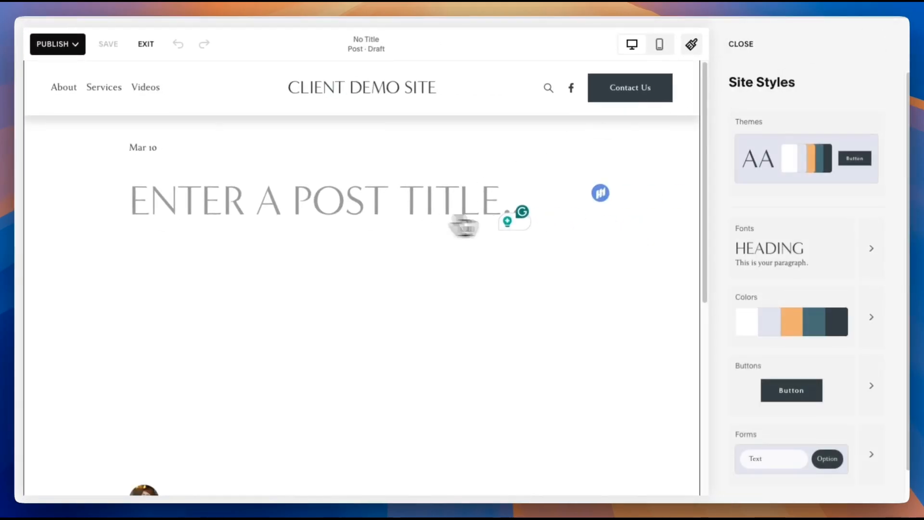
left_click(826, 262)
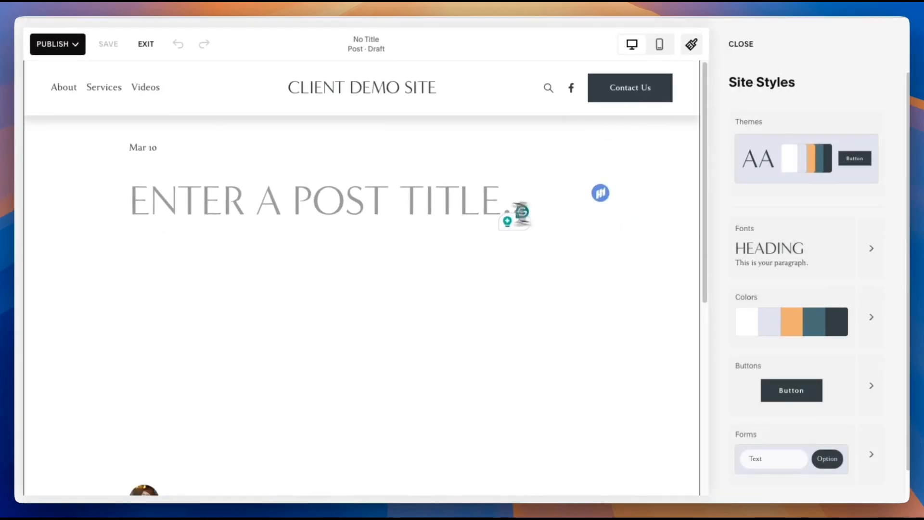
left_click(879, 393)
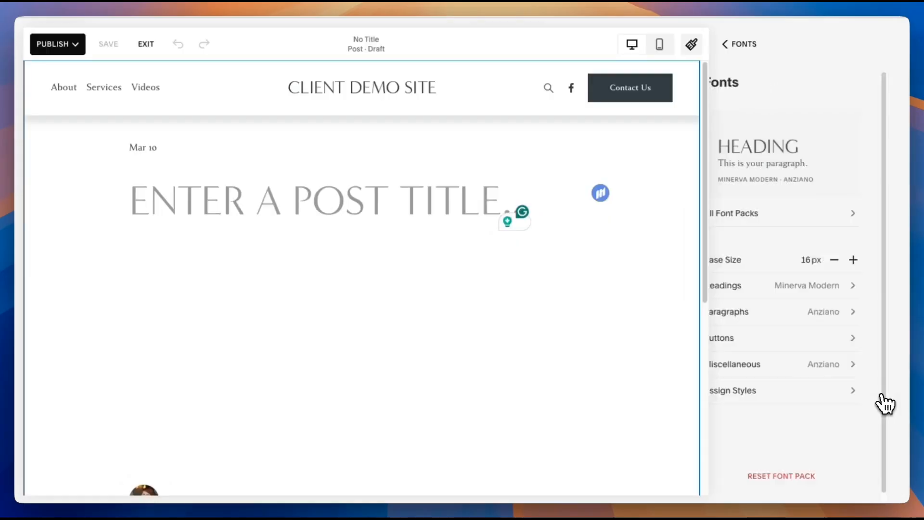
scroll(809, 310, "down", 10)
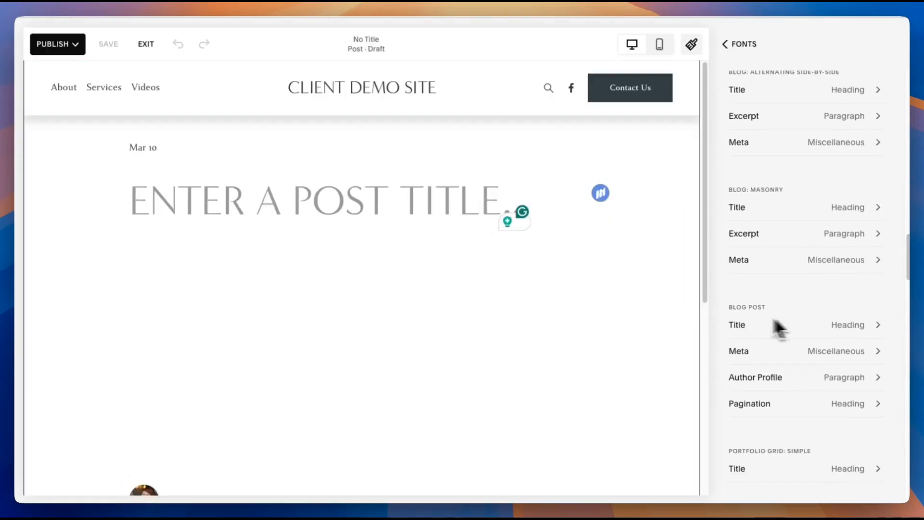
left_click(859, 329)
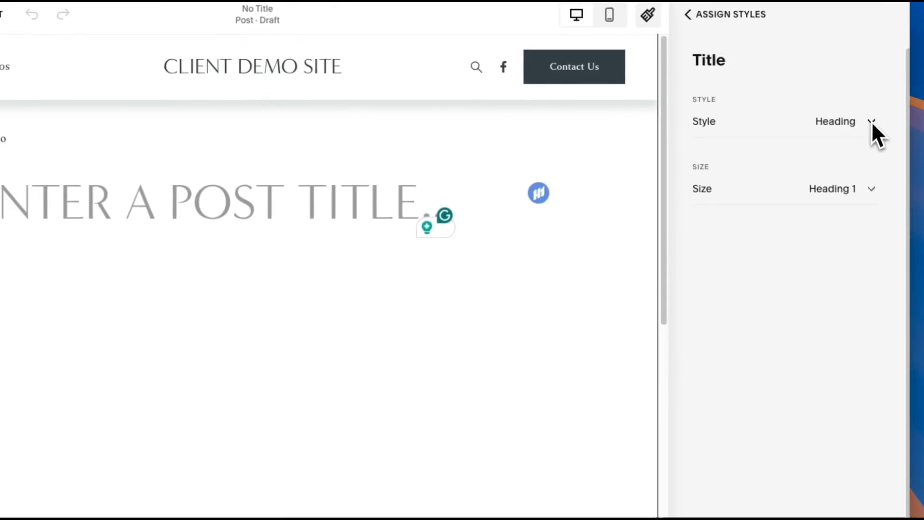
left_click(872, 202)
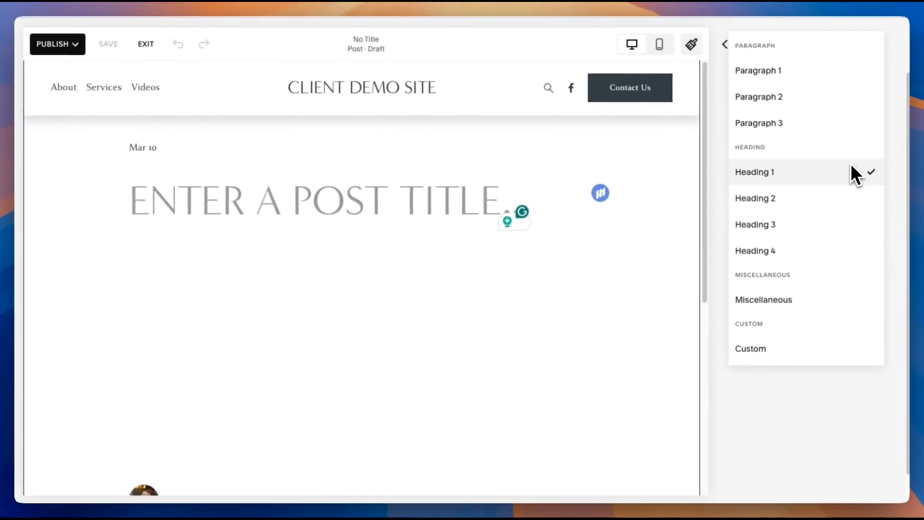
left_click(857, 383)
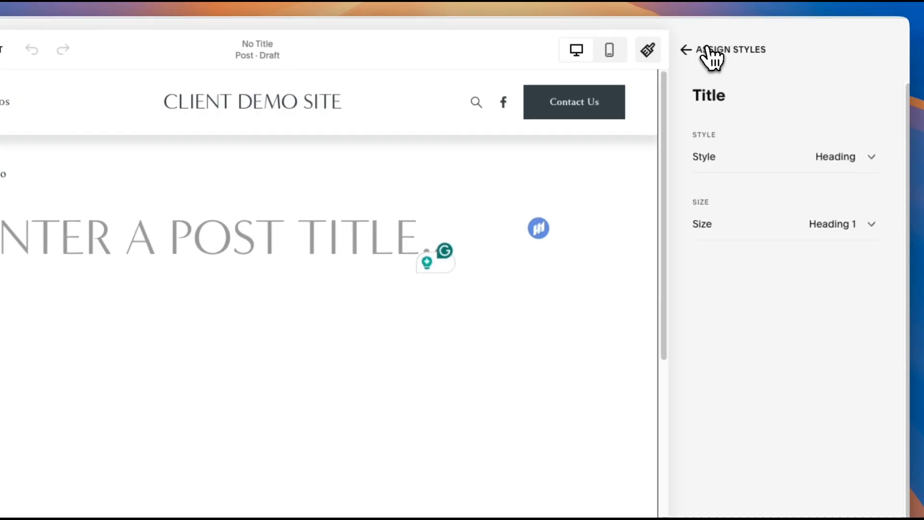
left_click(707, 50)
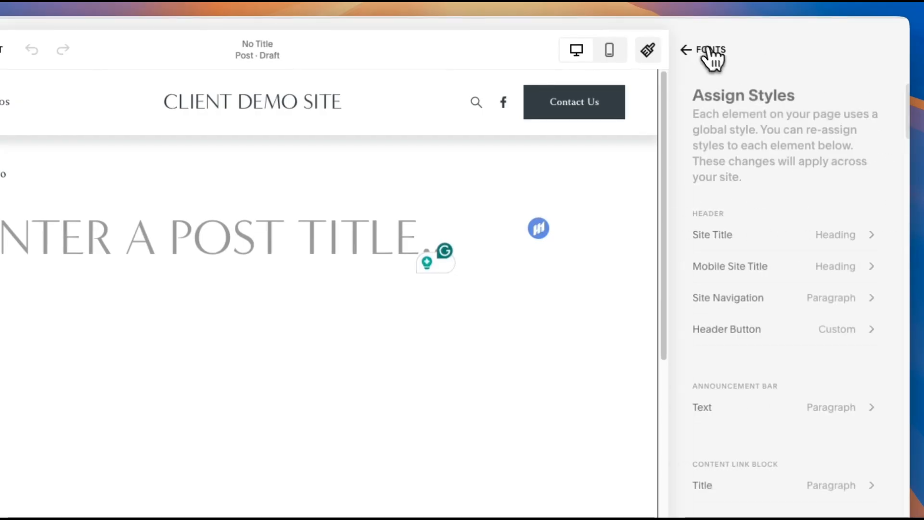
Step: Check the font style and size assigned to the Blog Post author profile, and leave the site styles
scroll(797, 287, "down", 3)
scroll(797, 288, "down", 15)
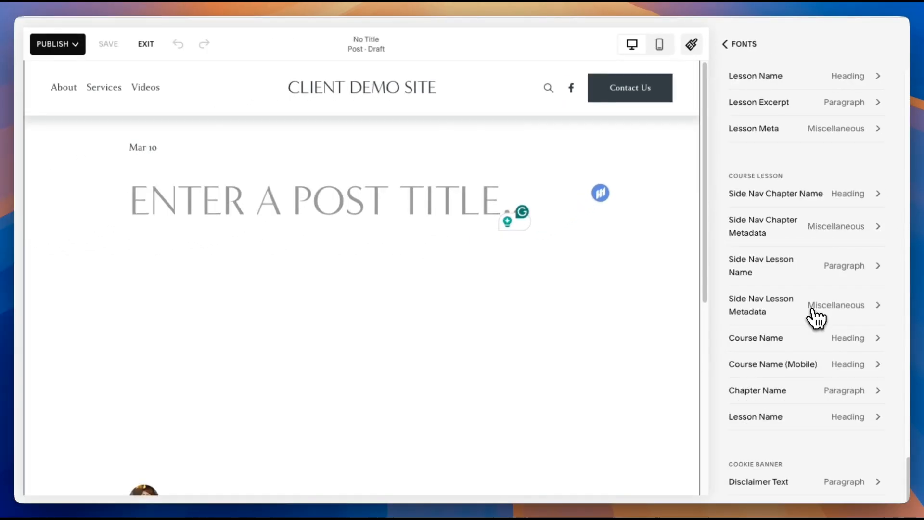
scroll(817, 317, "up", 10)
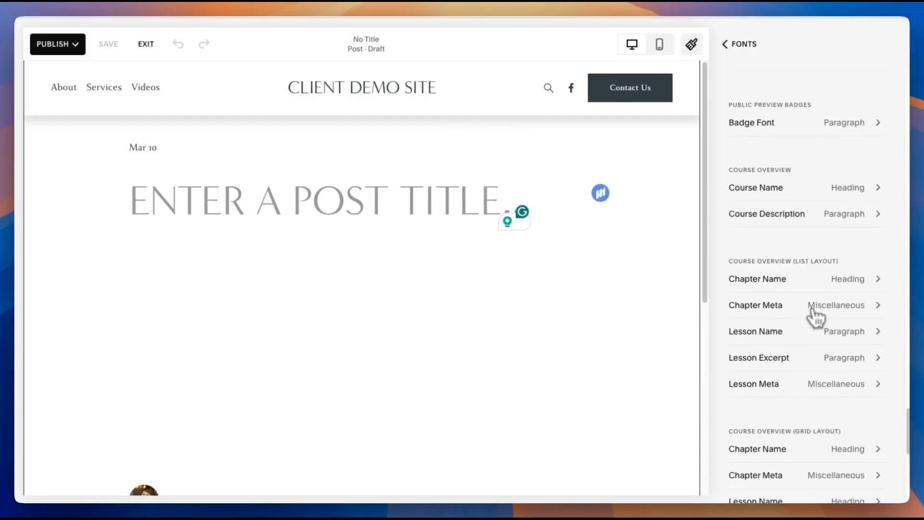
scroll(811, 316, "up", 10)
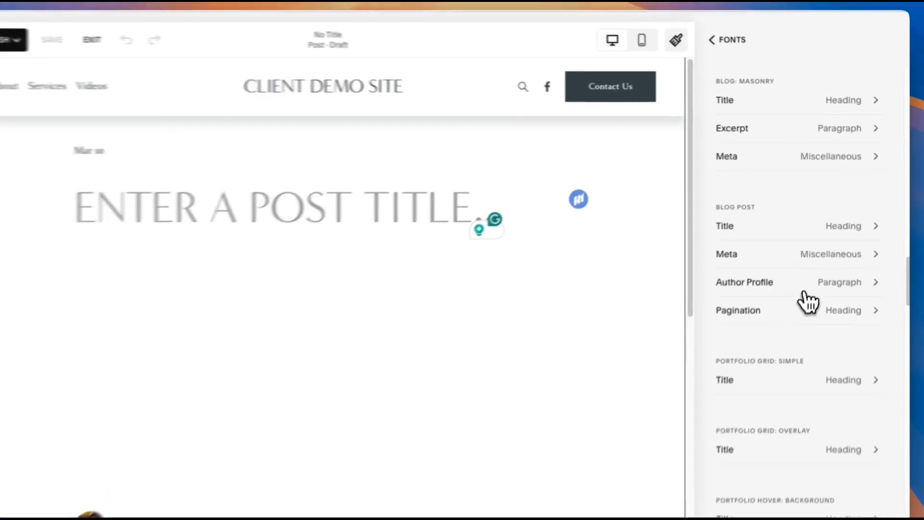
left_click(811, 310)
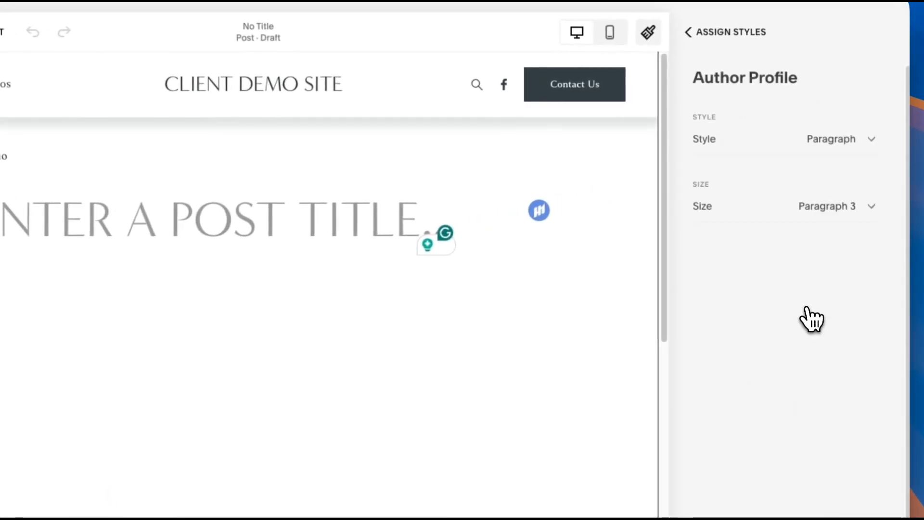
left_click(689, 33)
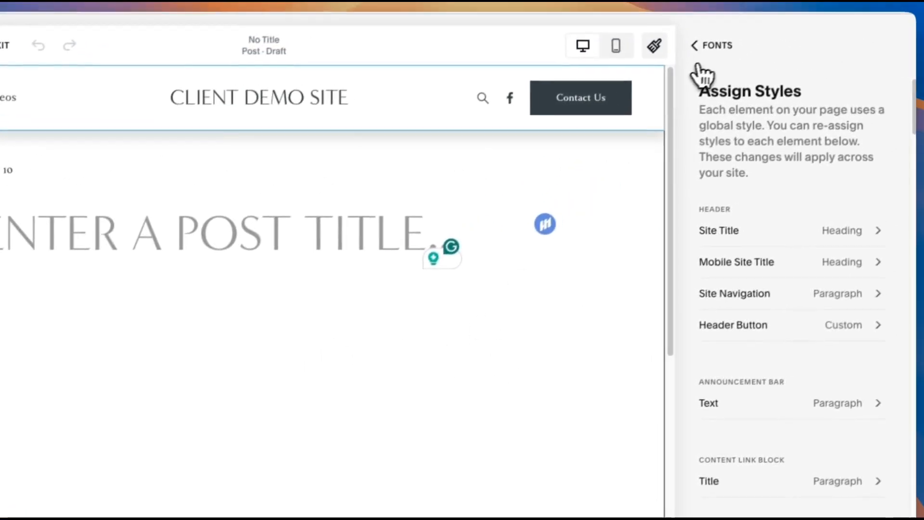
left_click(713, 47)
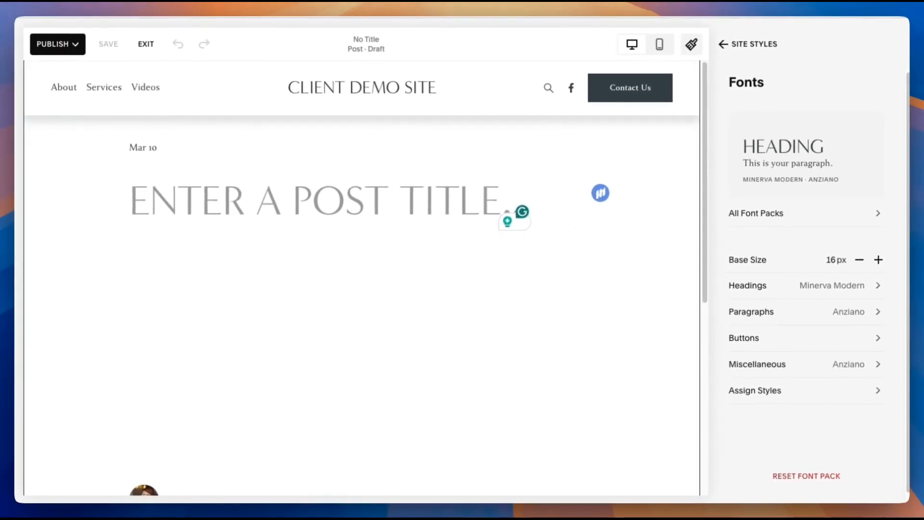
left_click(738, 44)
left_click(738, 45)
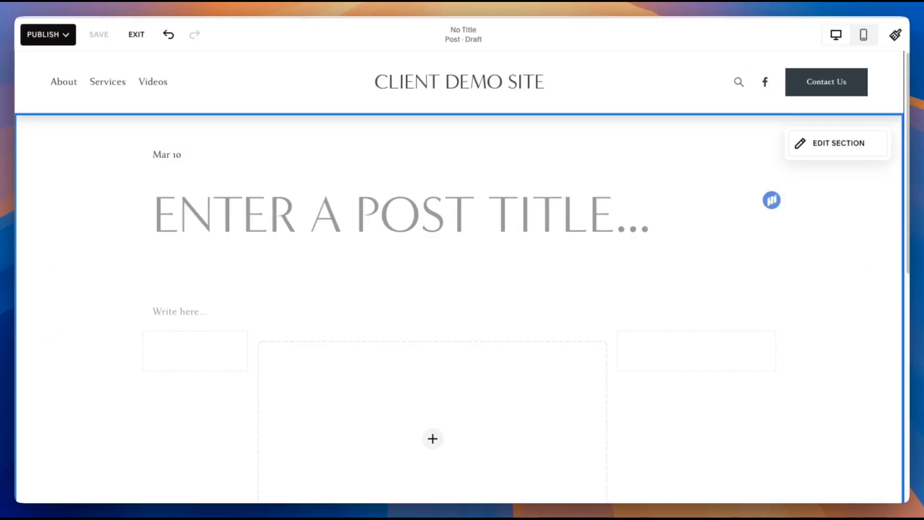
Step: Insert a Summary block below the empty block placeholder, just above the author profile
scroll(775, 194, "down", 1)
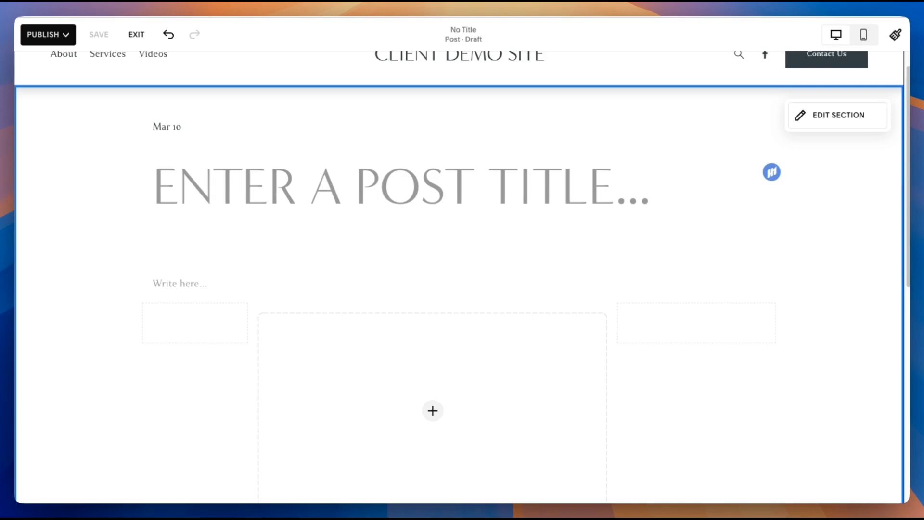
scroll(869, 265, "down", 2)
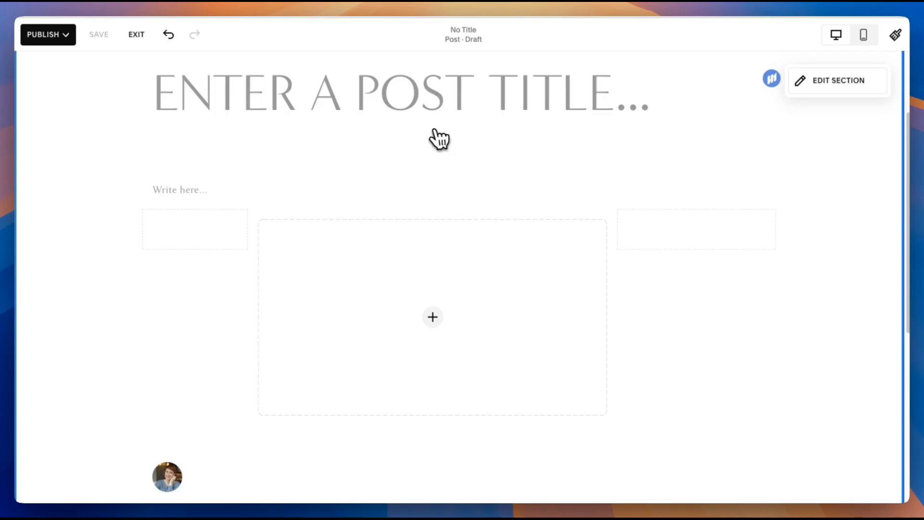
scroll(682, 332, "down", 1)
scroll(689, 327, "up", 2)
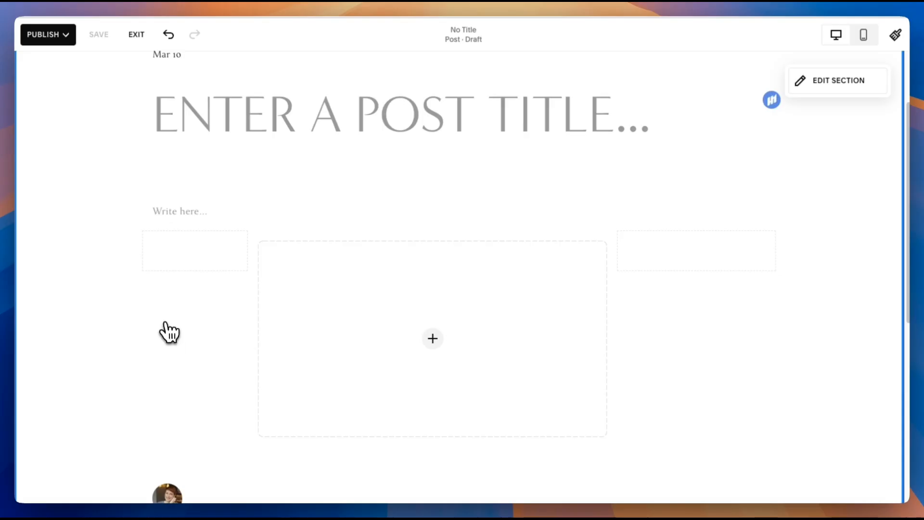
scroll(210, 289, "down", 1)
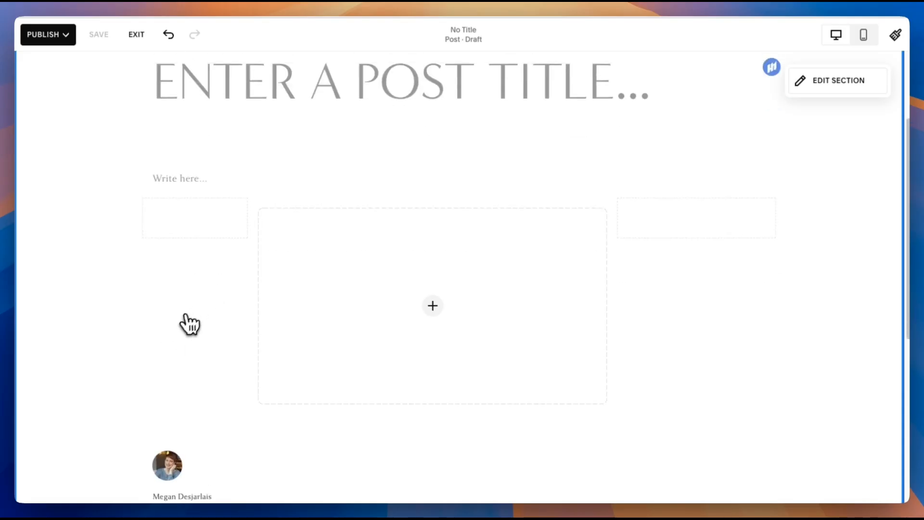
scroll(187, 325, "down", 1)
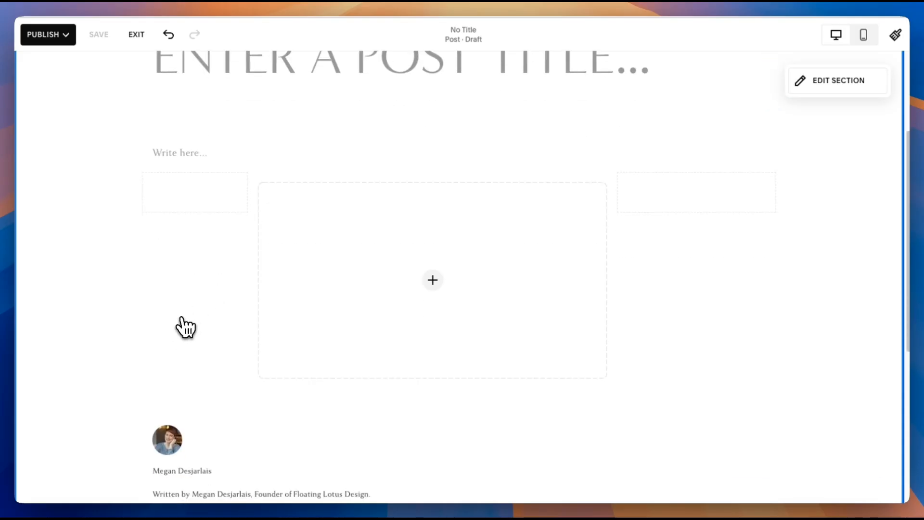
left_click(432, 386)
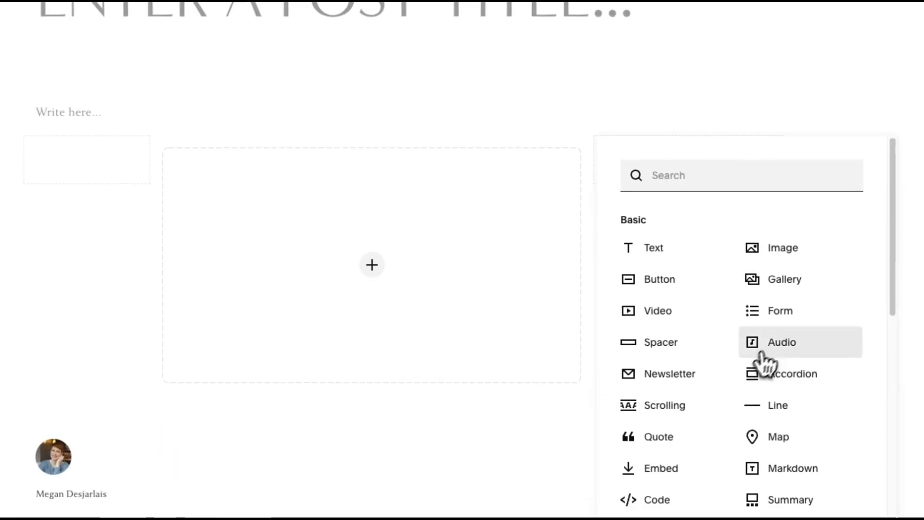
scroll(764, 361, "down", 2)
left_click(785, 408)
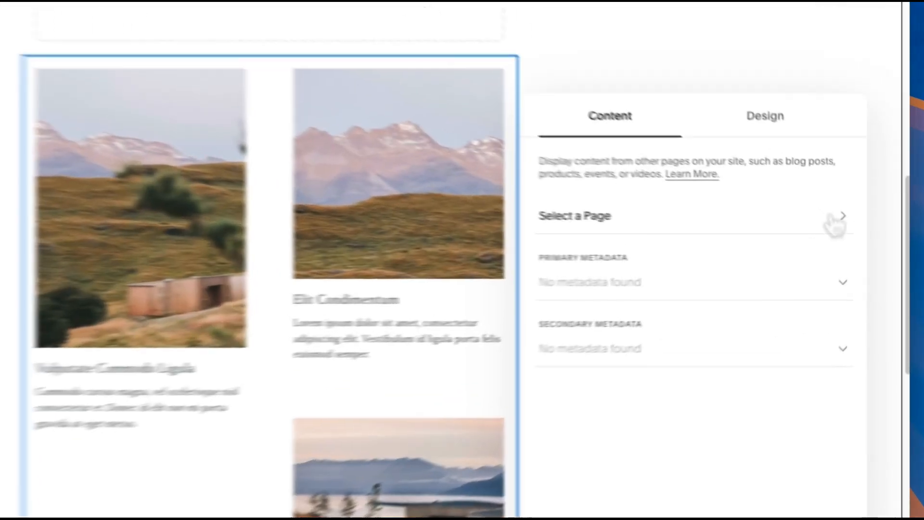
Step: Link the Summary block to the How to Blog page and set its primary metadata to None
left_click(855, 230)
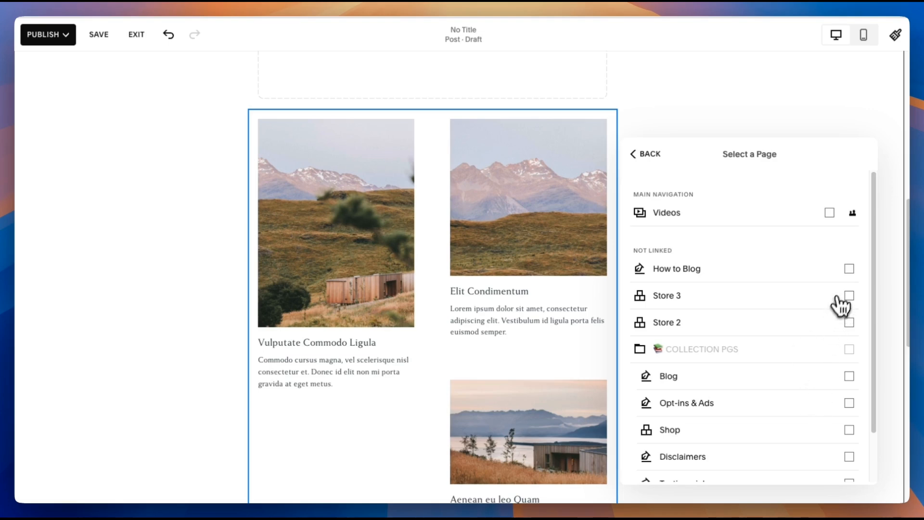
left_click(845, 271)
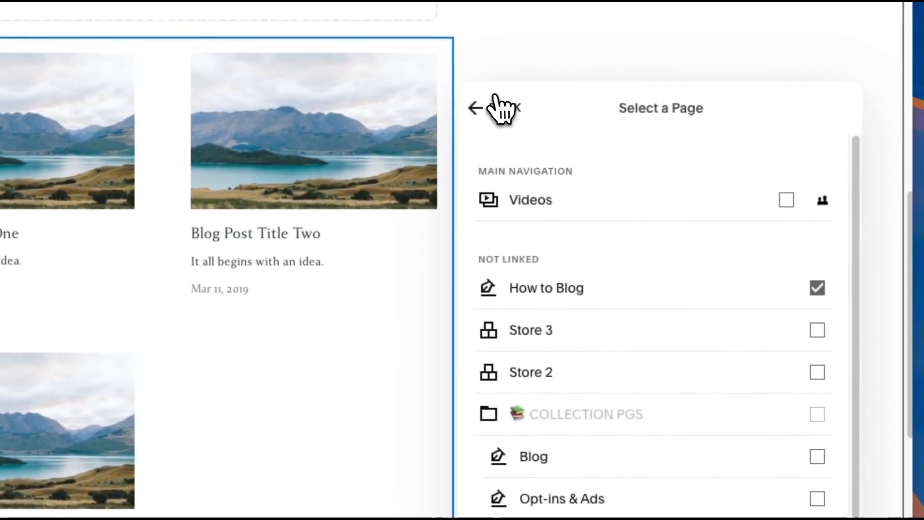
left_click(673, 91)
left_click(761, 322)
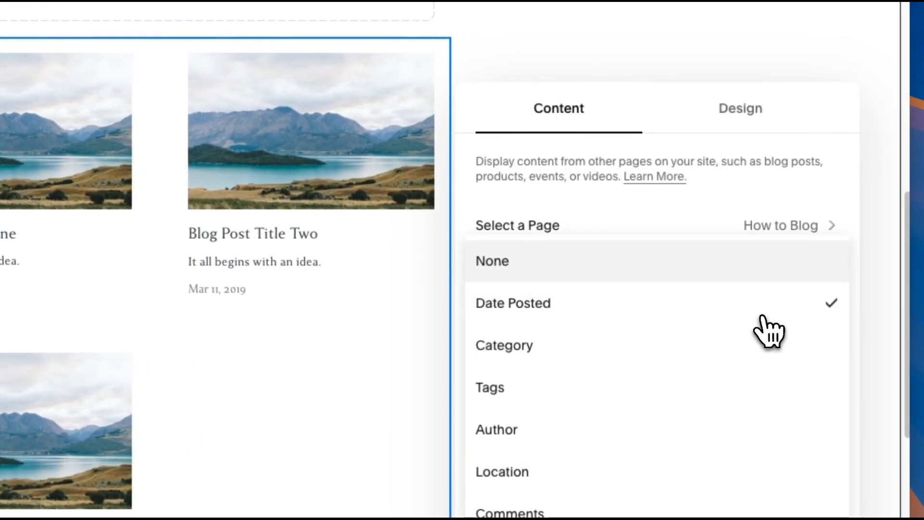
left_click(655, 266)
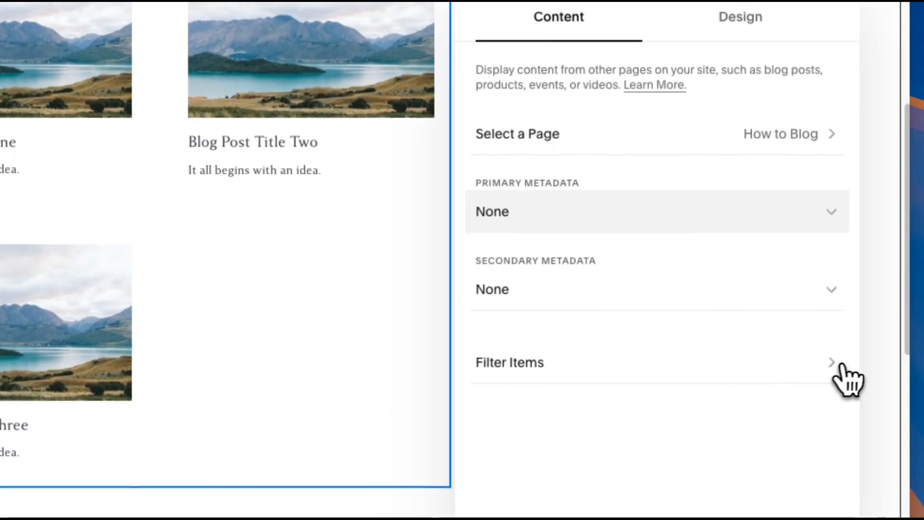
Step: Try the Featured Only filter on the Summary block's items, turn it off again, and close the block's settings
left_click(832, 422)
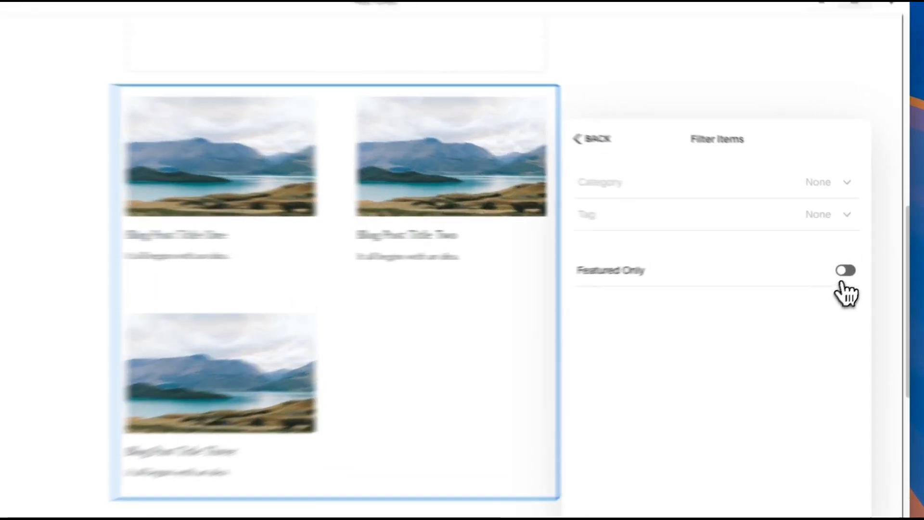
left_click(856, 263)
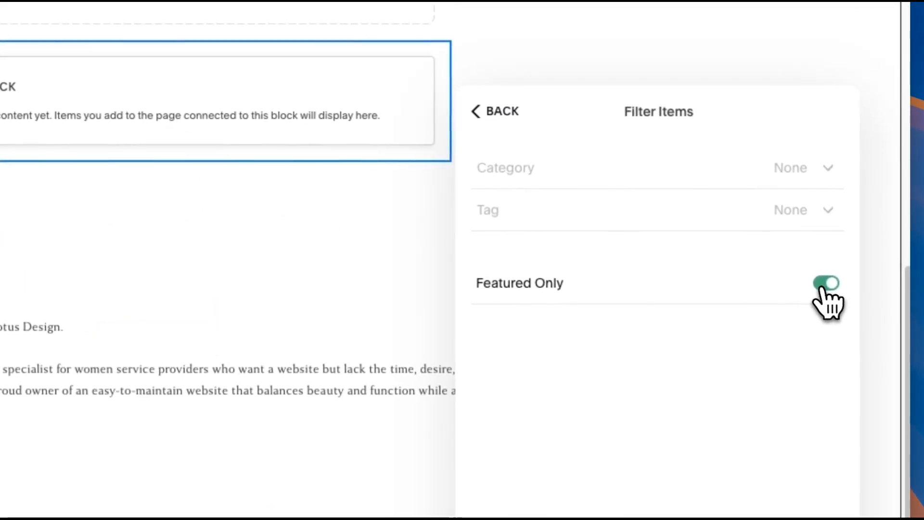
left_click(824, 285)
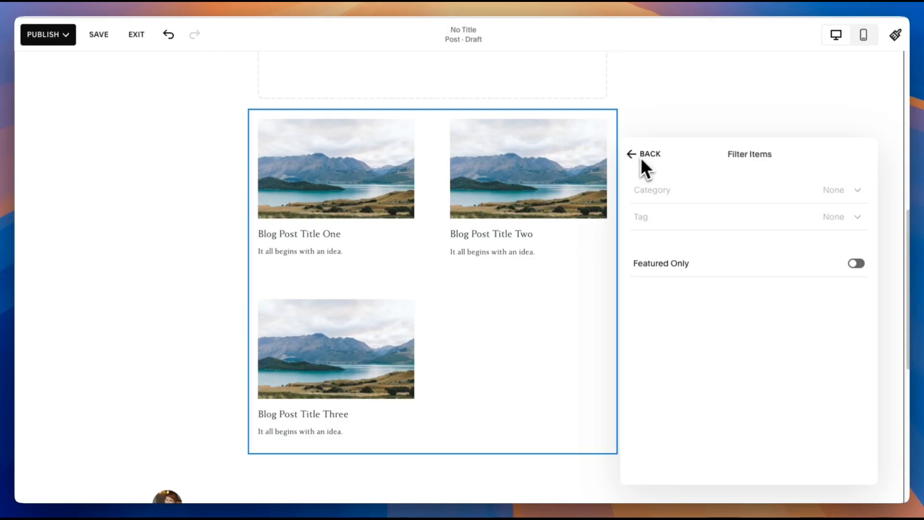
left_click(649, 129)
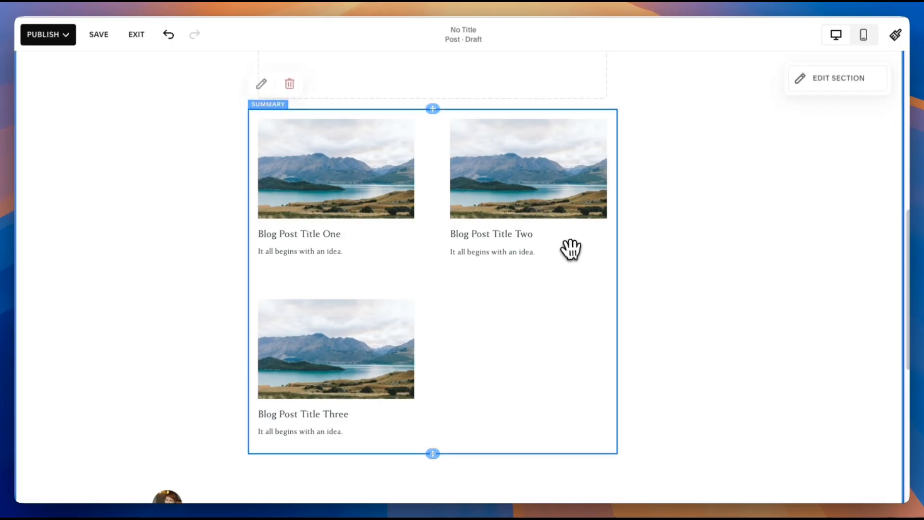
Step: Set the Summary block's design to 3 items and switch its layout to Carousel
scroll(581, 294, "up", 2)
scroll(506, 359, "down", 1)
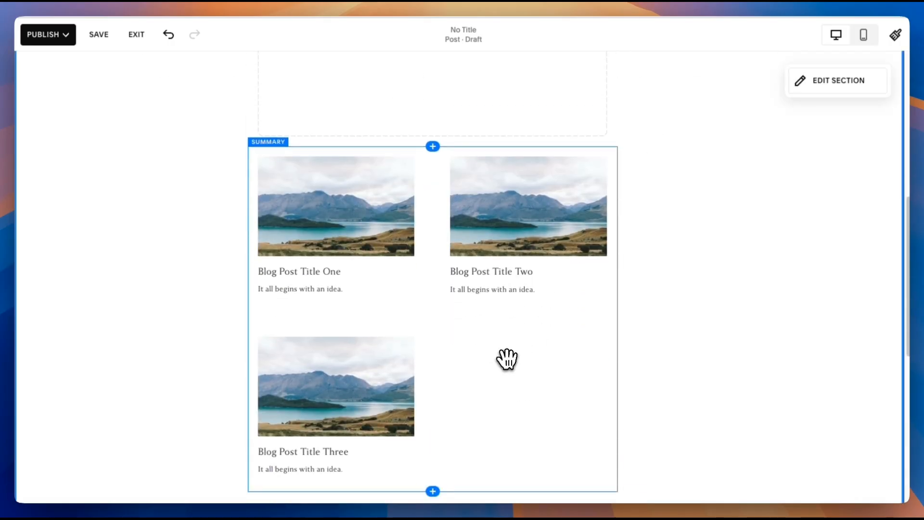
left_click(507, 359)
left_click(260, 120)
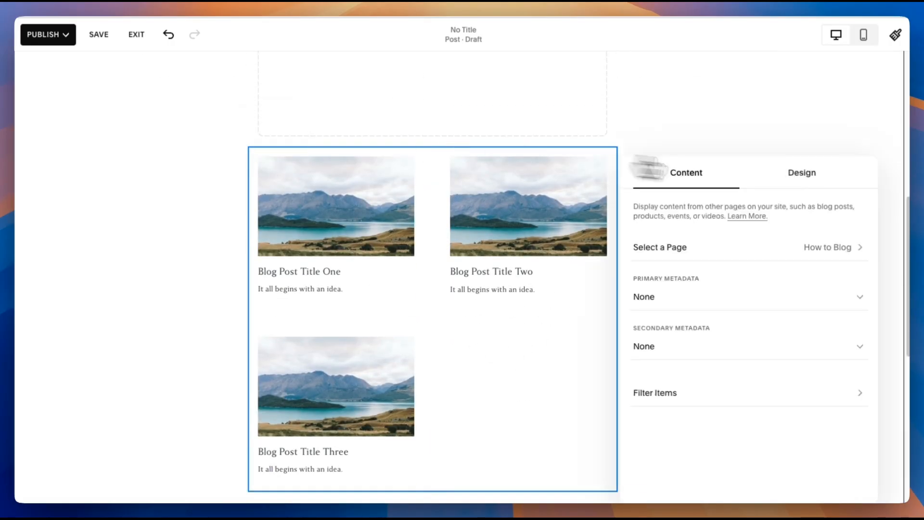
left_click(786, 178)
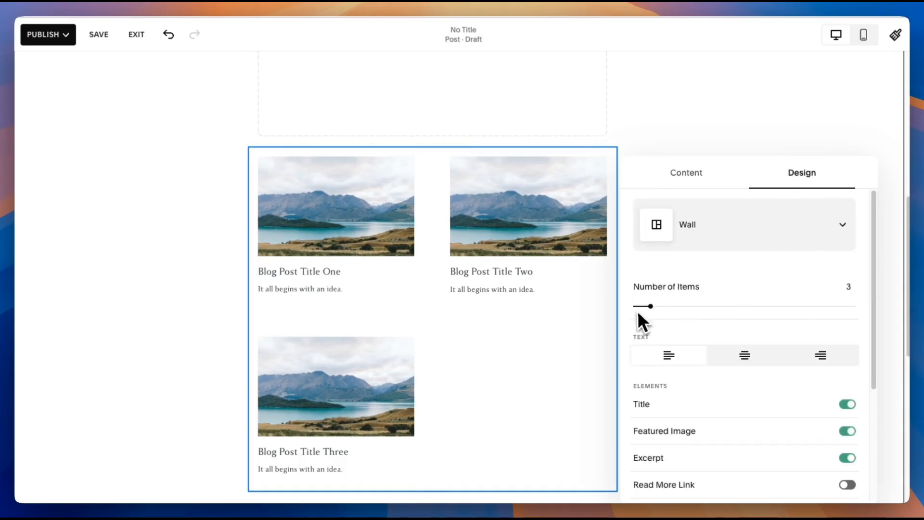
left_click_drag(647, 306, 651, 307)
left_click(826, 244)
left_click(789, 278)
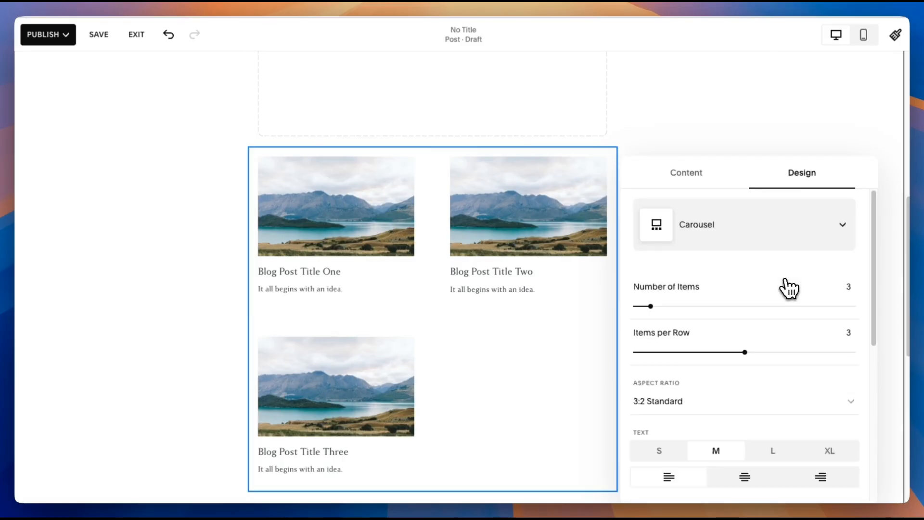
Step: Set the Summary block's image aspect ratio to 2:3 Standard (Vertical) and turn off the Excerpt element
scroll(818, 314, "down", 2)
left_click(819, 318)
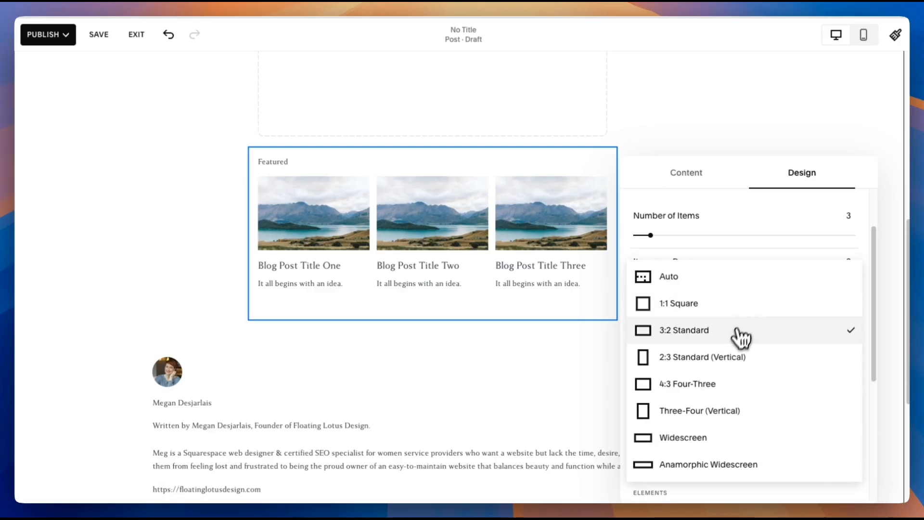
left_click(730, 359)
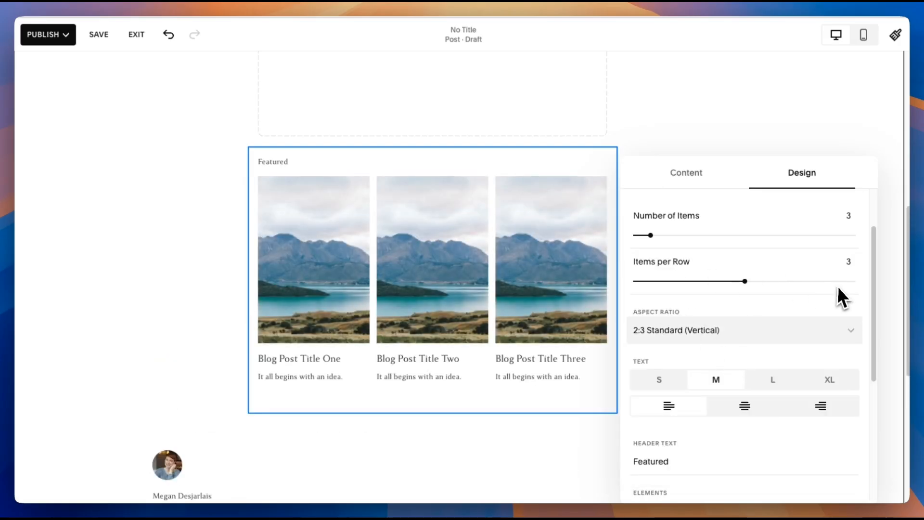
scroll(828, 303, "down", 4)
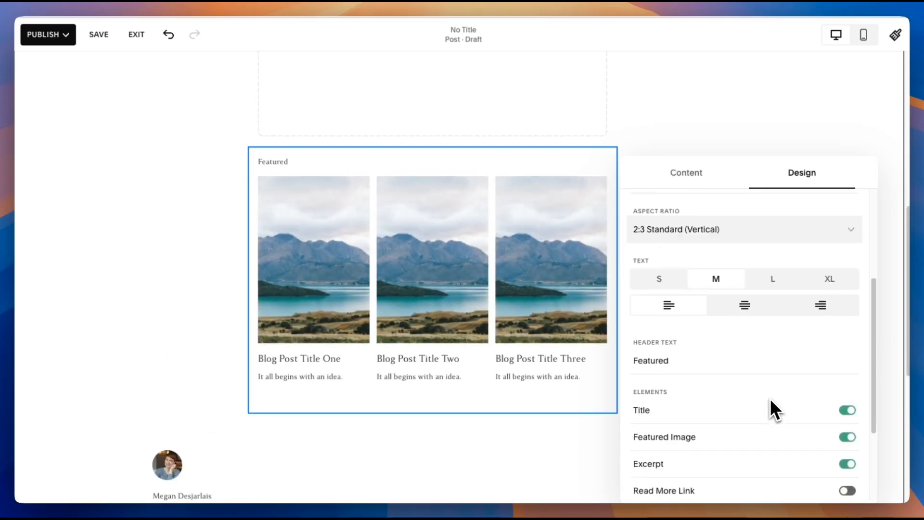
scroll(770, 402, "down", 3)
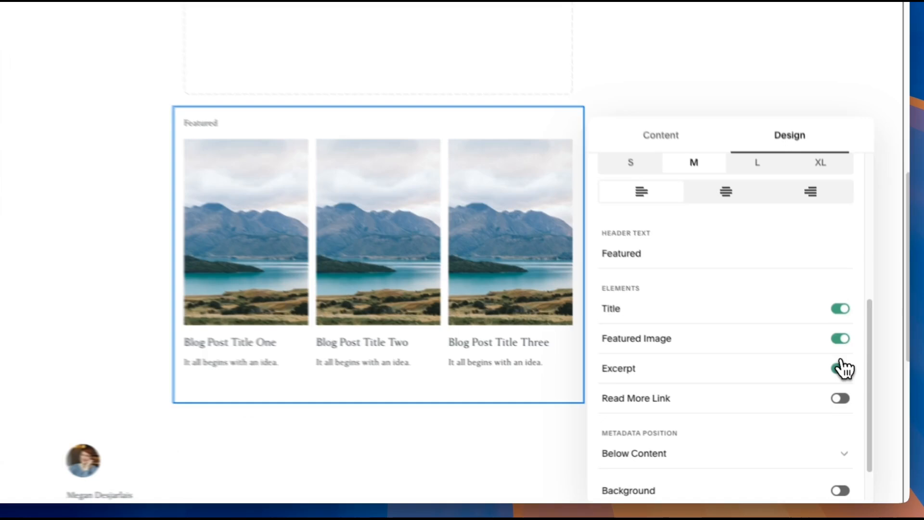
left_click(842, 368)
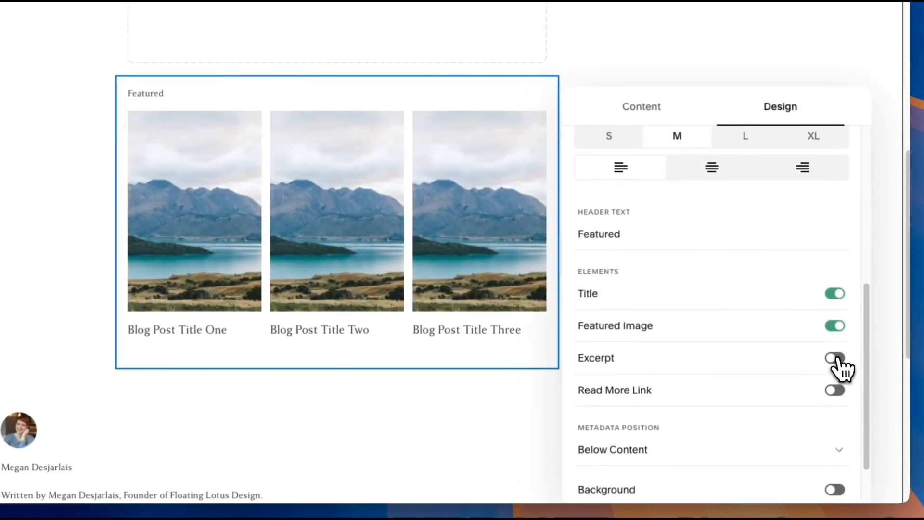
Step: Give the Summary block a solid stroke with S thickness, and leave the post editor
scroll(799, 463, "down", 2)
left_click(802, 468)
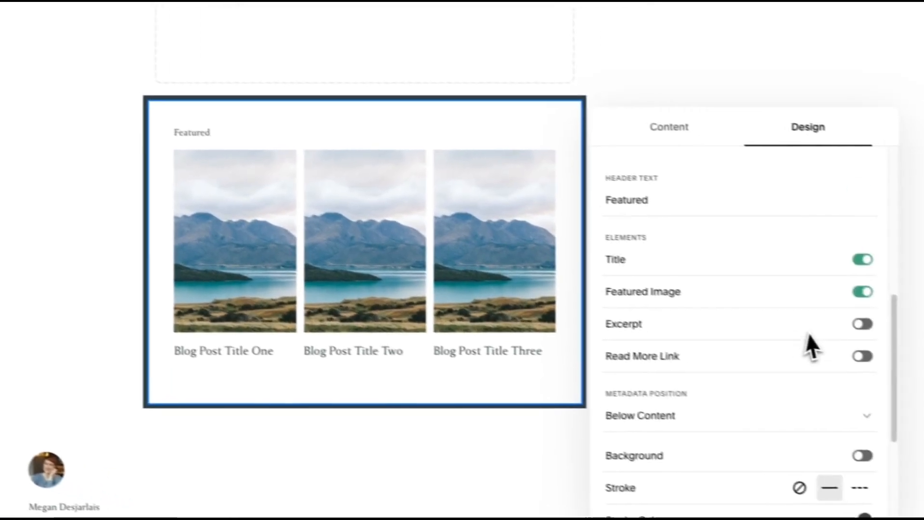
scroll(814, 371, "down", 4)
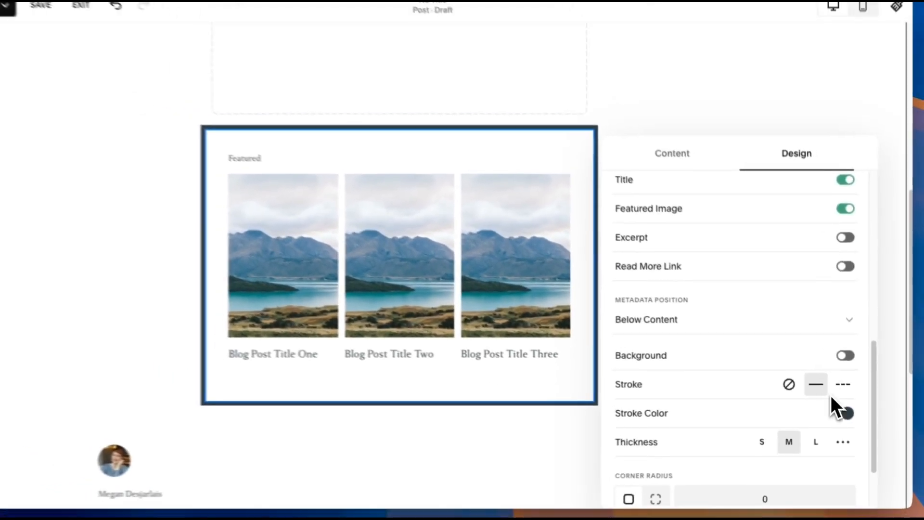
scroll(737, 443, "up", 5)
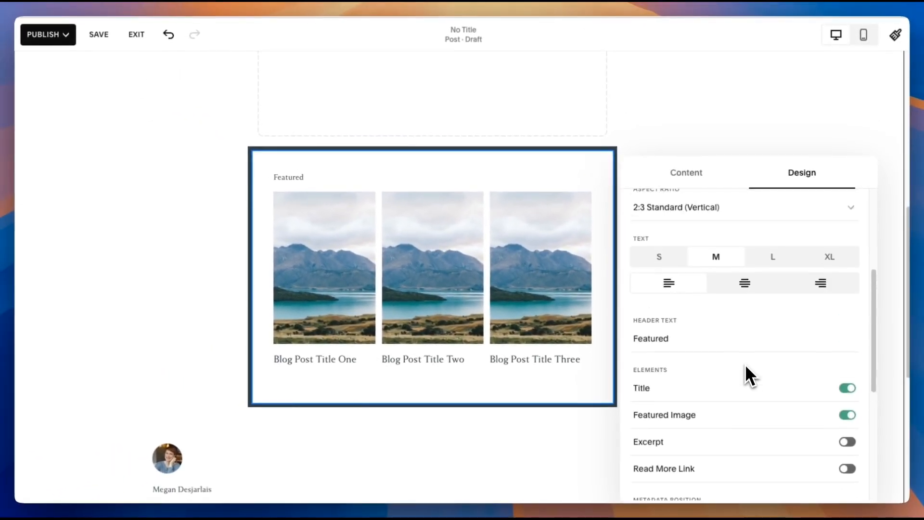
scroll(746, 367, "down", 5)
left_click(771, 374)
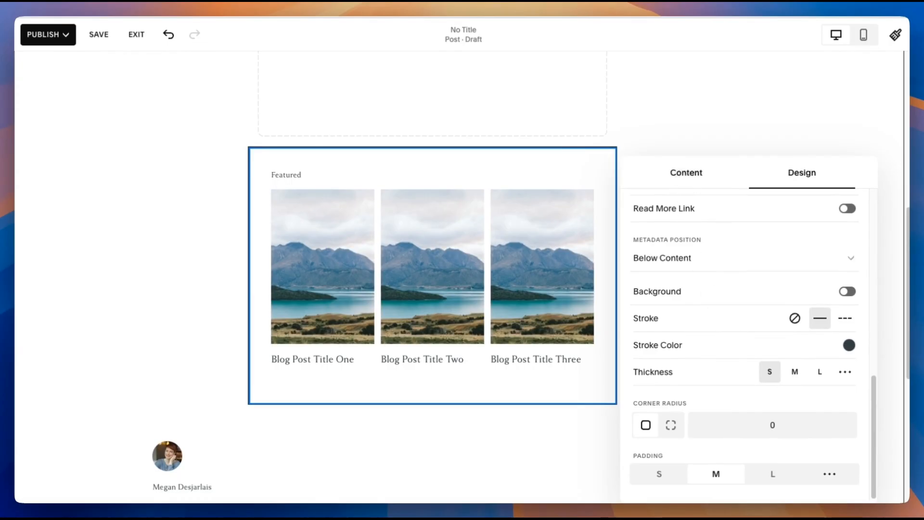
left_click(683, 176)
left_click(783, 131)
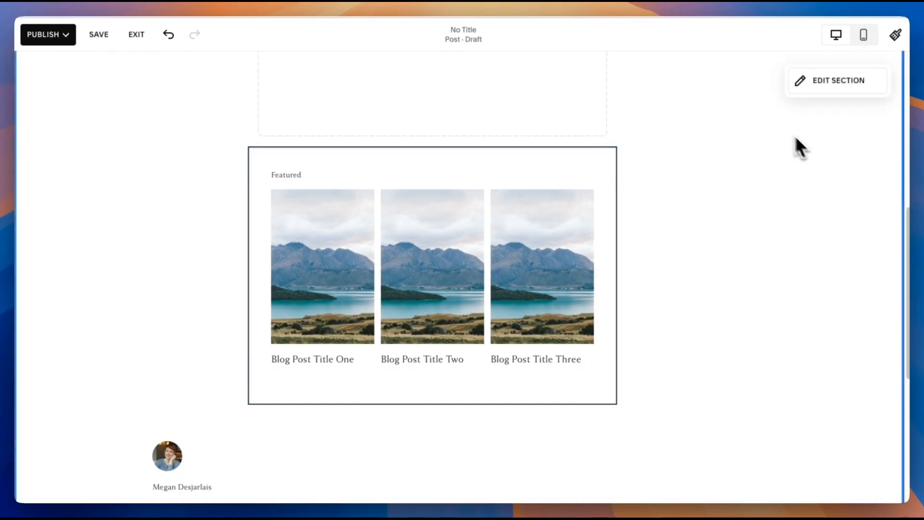
left_click(135, 36)
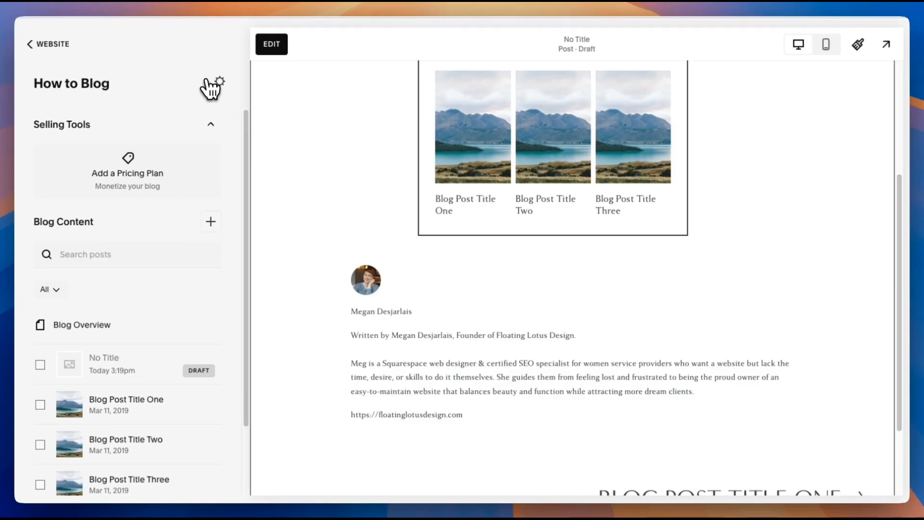
Step: Show the available actions for the untitled draft in the Blog Content list and dismiss them
mouse_move(221, 368)
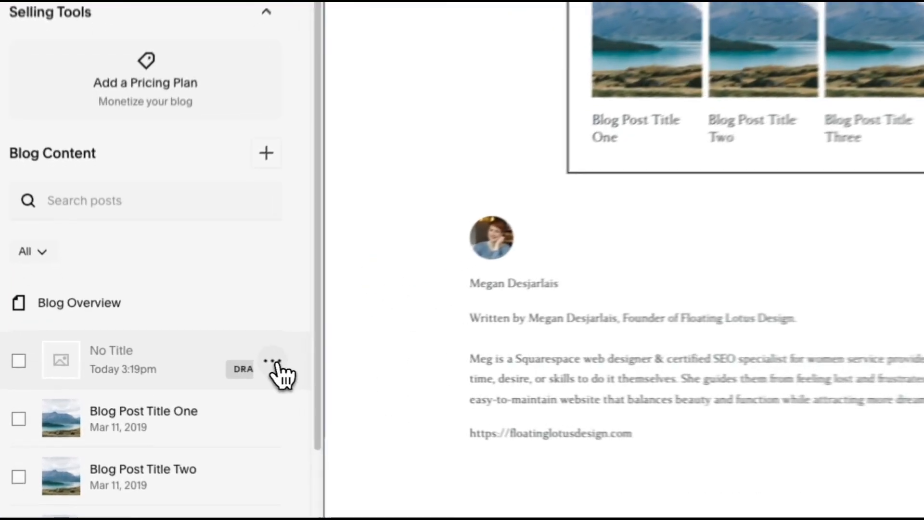
left_click(216, 366)
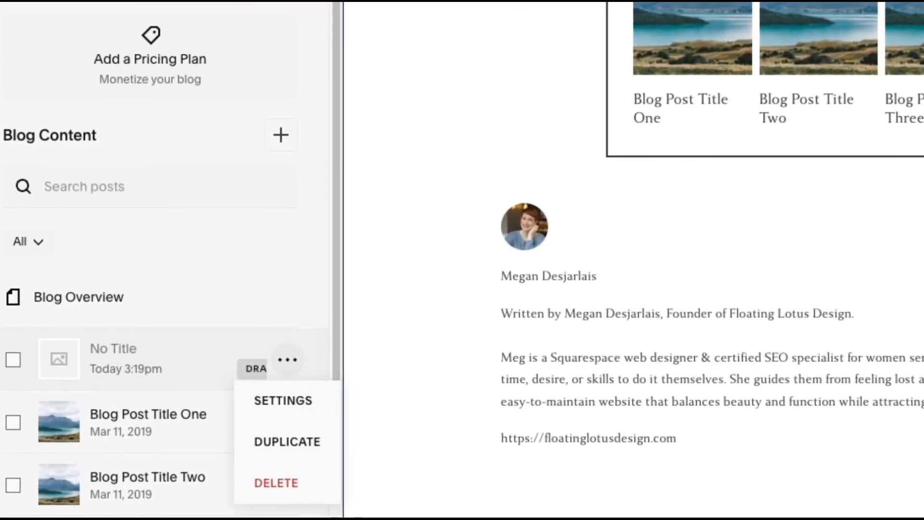
left_click(291, 364)
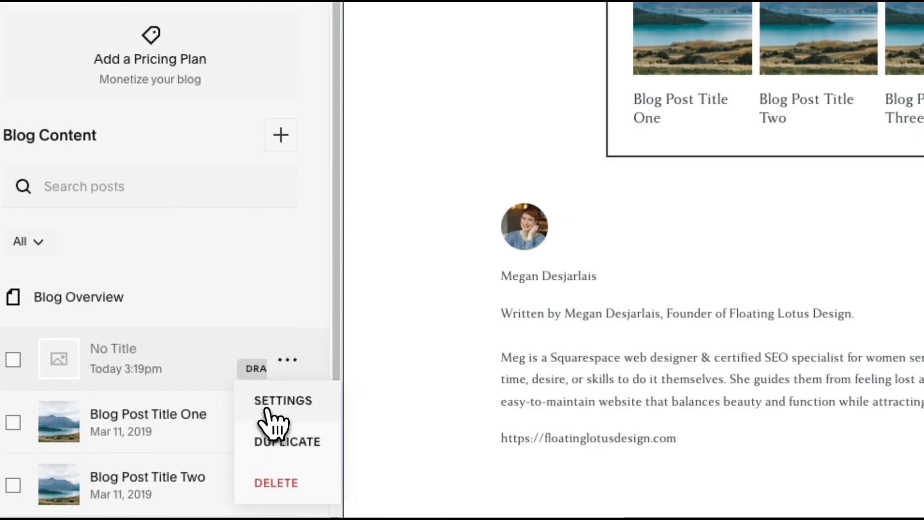
left_click(363, 446)
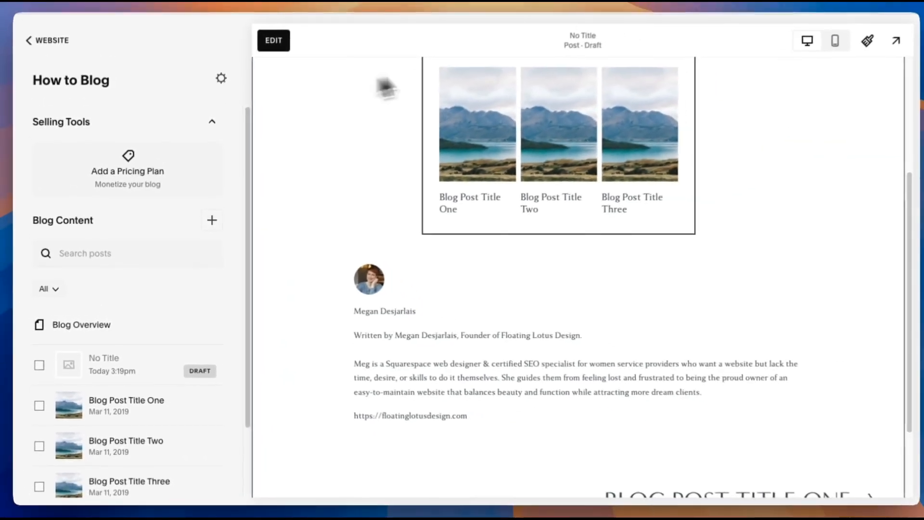
Step: Reopen the untitled draft for editing and review the Content section of its Blog Post Settings
left_click(303, 10)
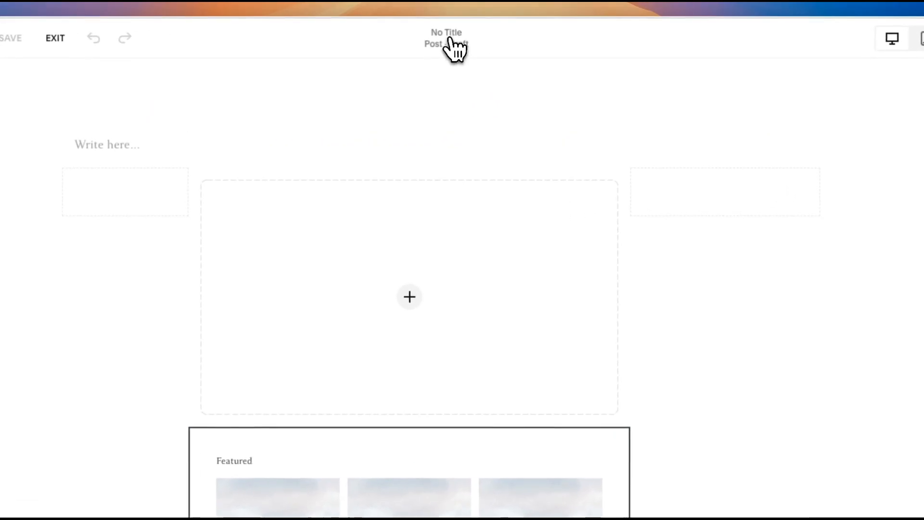
left_click(452, 40)
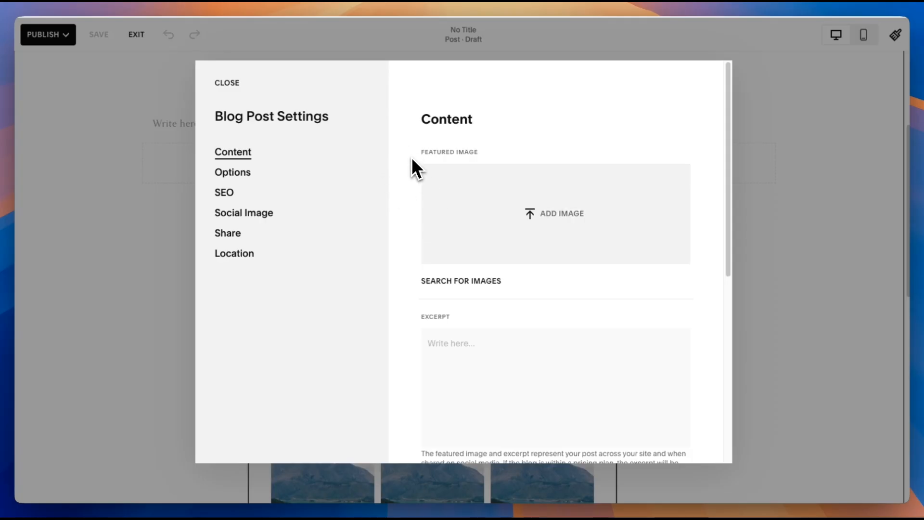
scroll(396, 181, "down", 5)
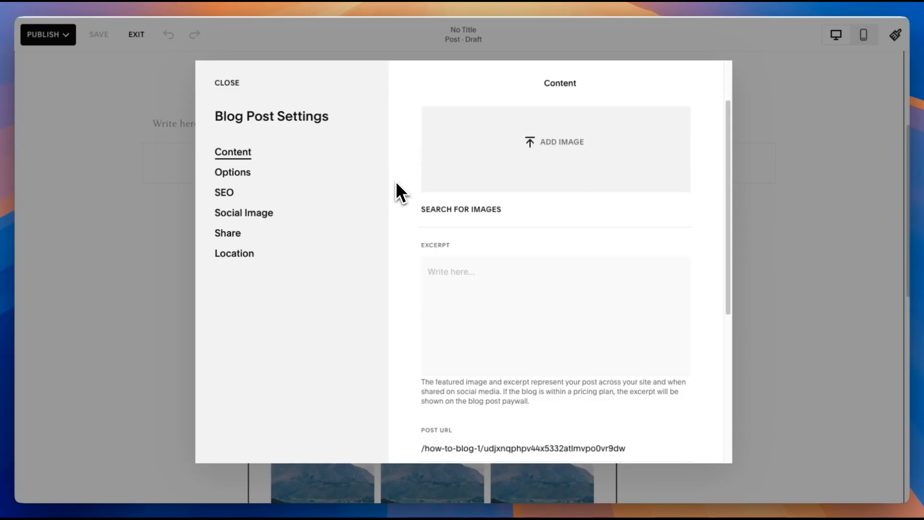
scroll(397, 187, "down", 3)
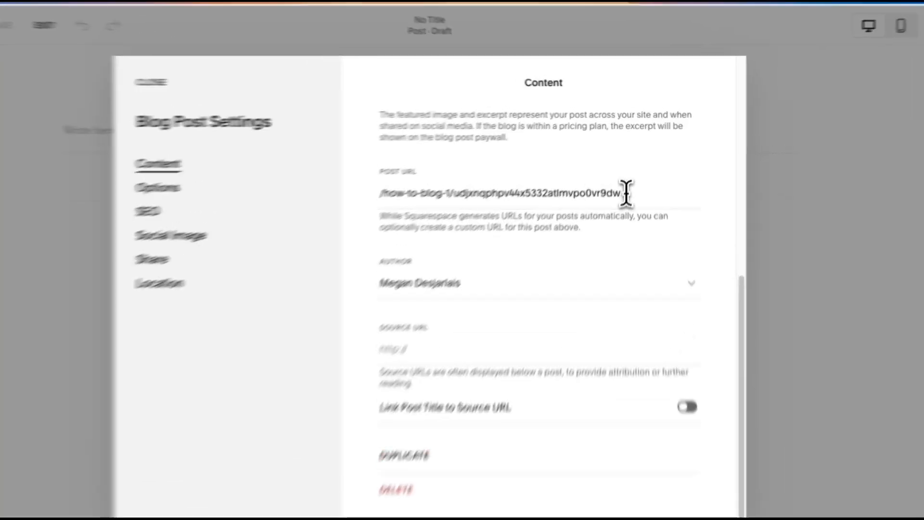
Step: Examine the post URL's slug and the author choices in the Content settings, leaving both as they are
left_click_drag(624, 193, 455, 191)
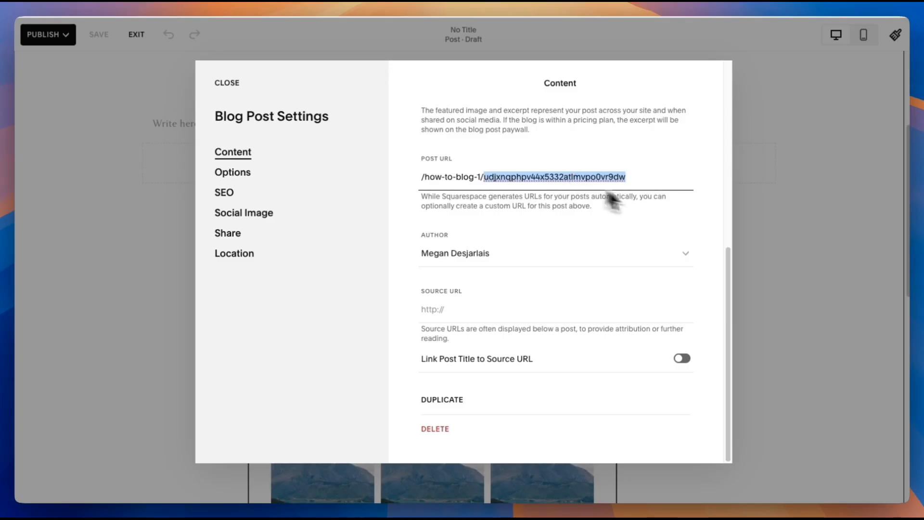
left_click(679, 220)
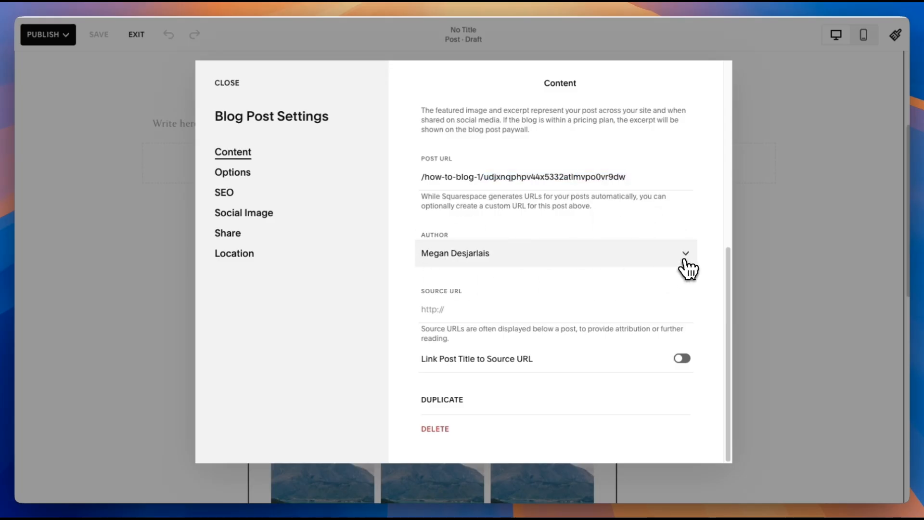
left_click(683, 260)
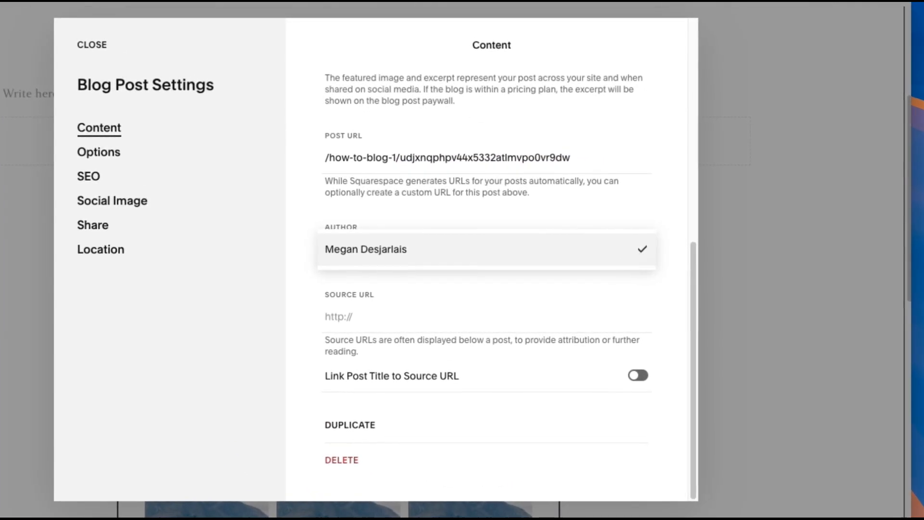
left_click(644, 258)
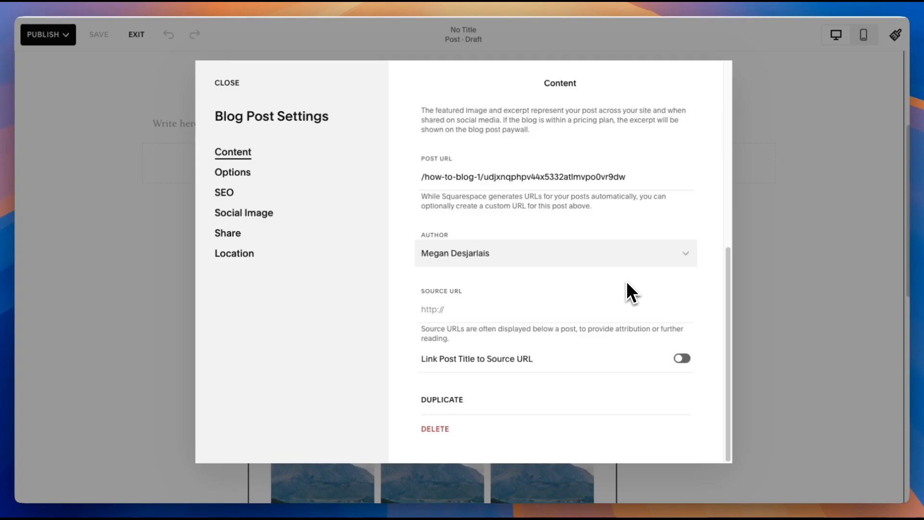
scroll(627, 284, "up", 7)
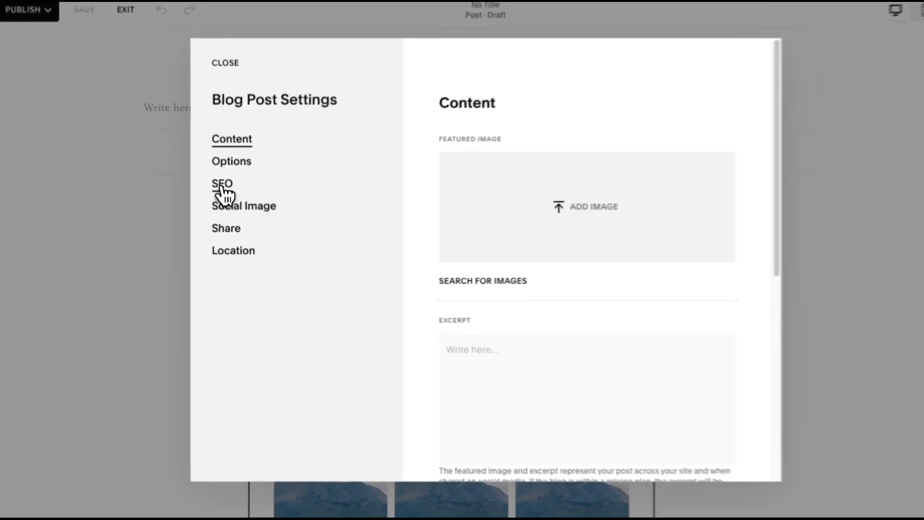
Step: Review the post's SEO title and description fields, and the Social Image settings
left_click(222, 189)
scroll(428, 349, "down", 1)
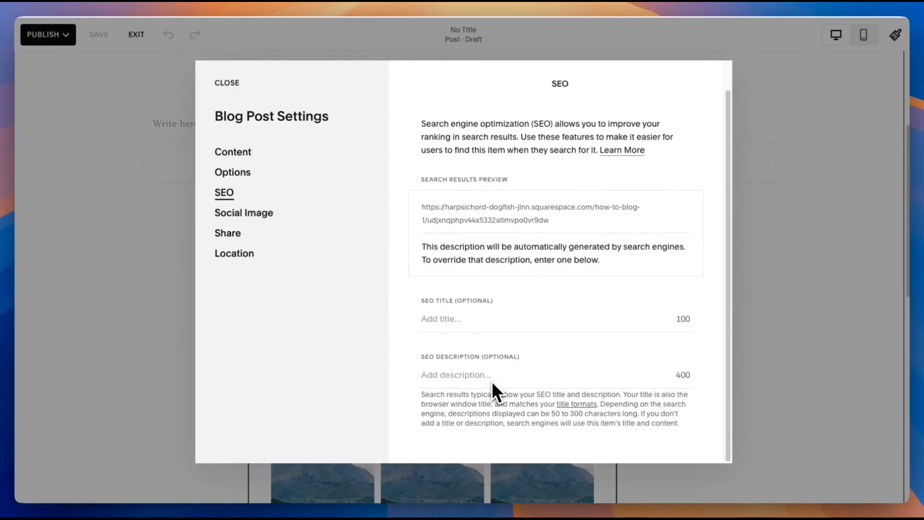
scroll(492, 380, "up", 1)
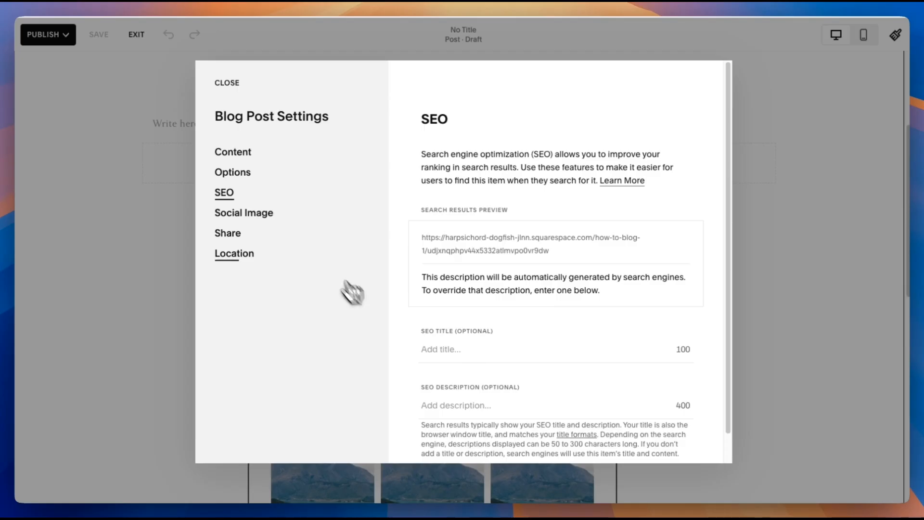
left_click(273, 213)
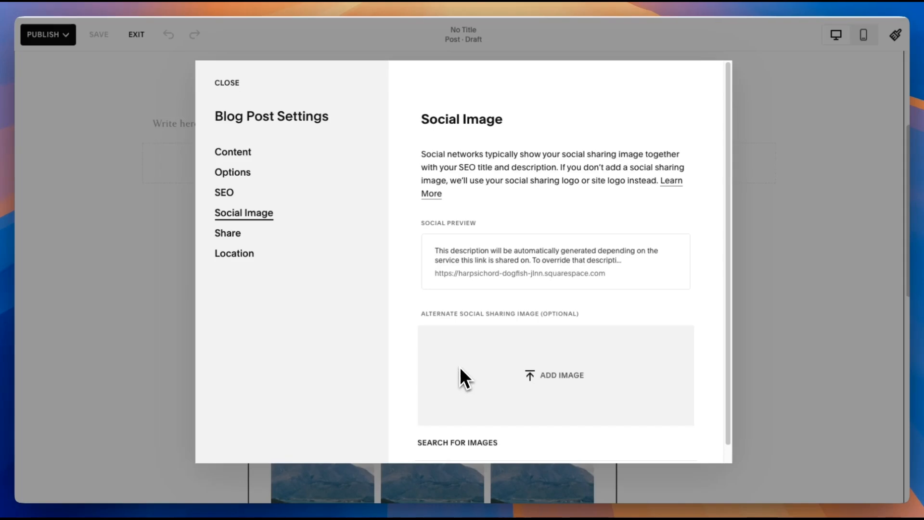
Step: Look through the Share settings, including the site's Connected Accounts page, and the post's Location settings
left_click(225, 234)
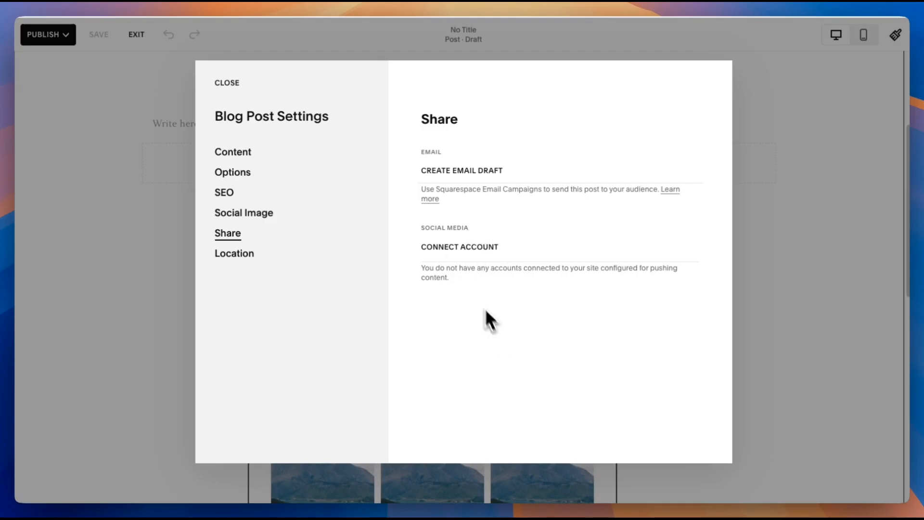
left_click(466, 253)
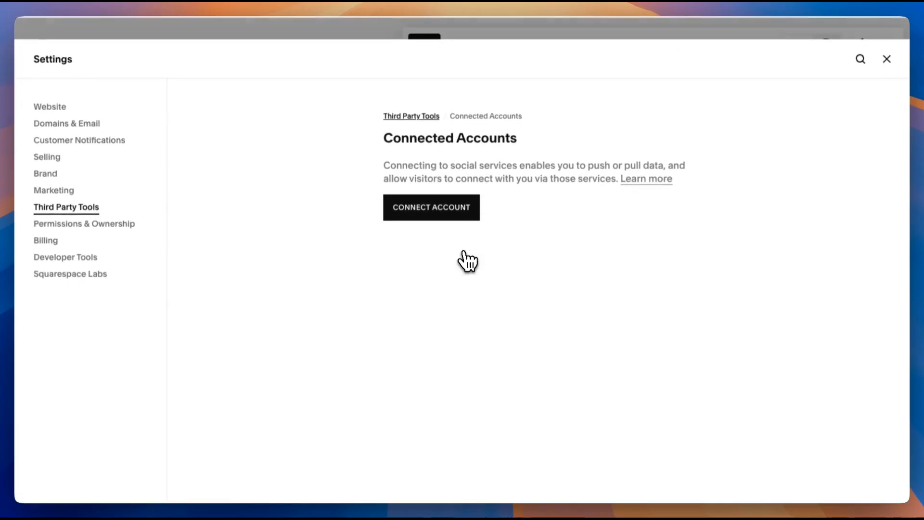
left_click(887, 57)
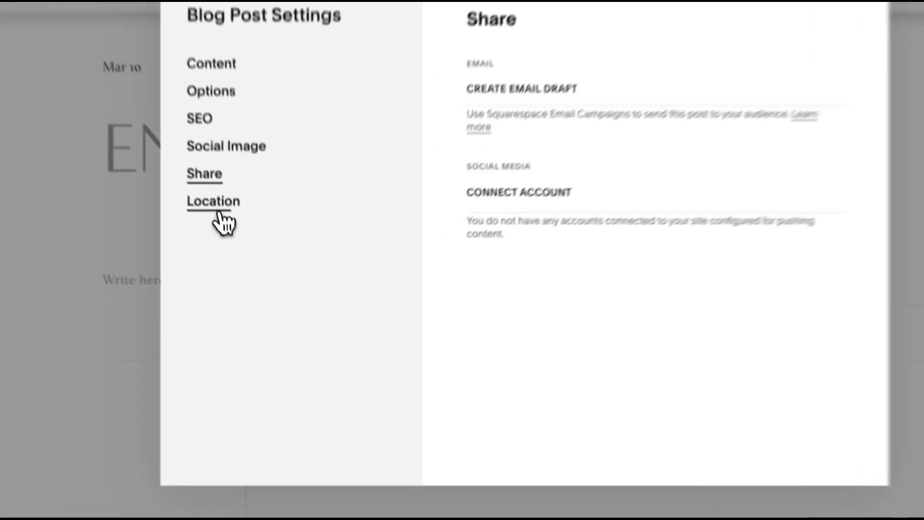
left_click(237, 256)
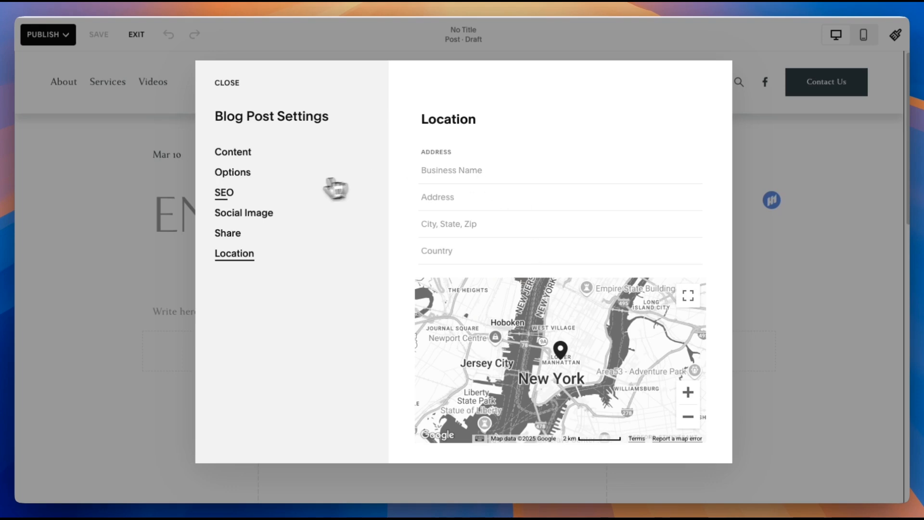
Step: Add the categories Dinner and Lunch in the blog post's Options settings
left_click(263, 174)
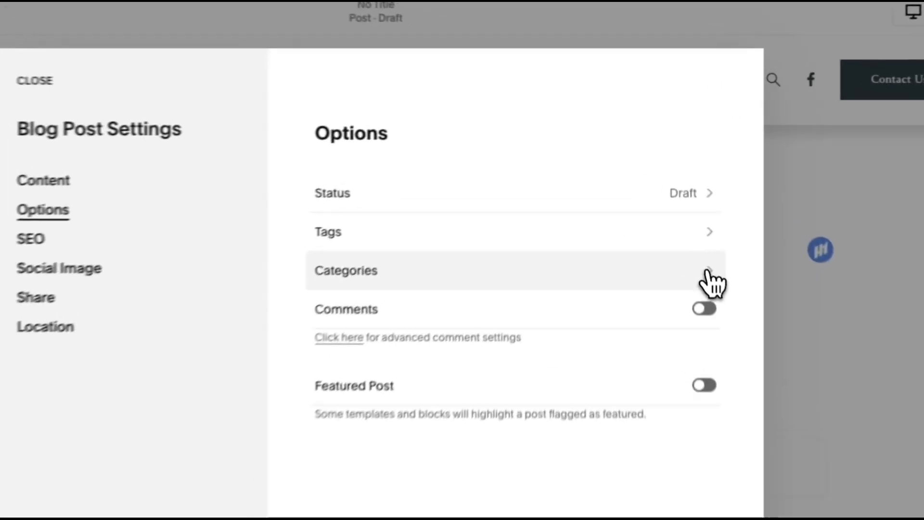
left_click(710, 274)
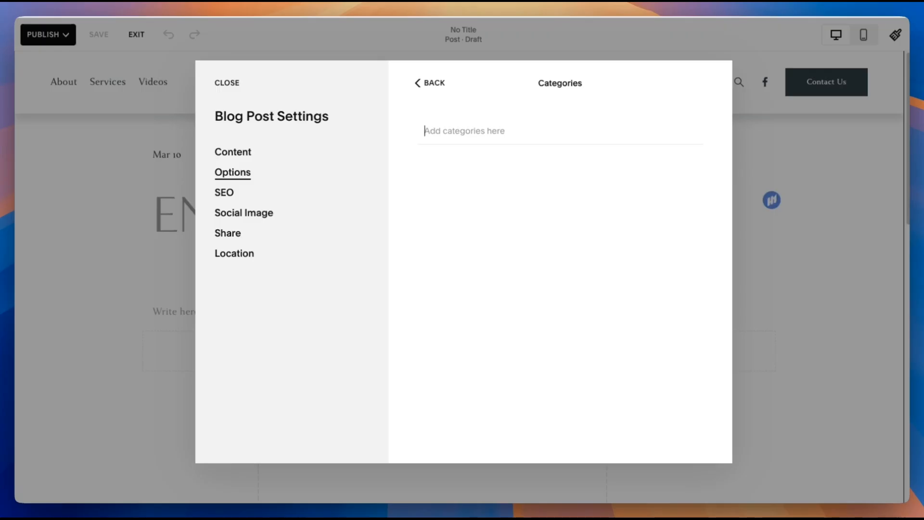
type("Dinner")
key("Return")
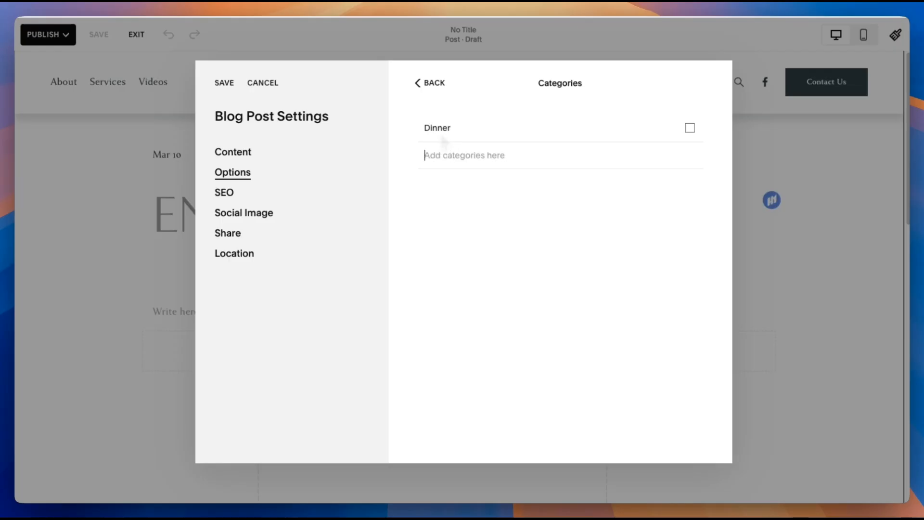
type("Lunch")
key("Return")
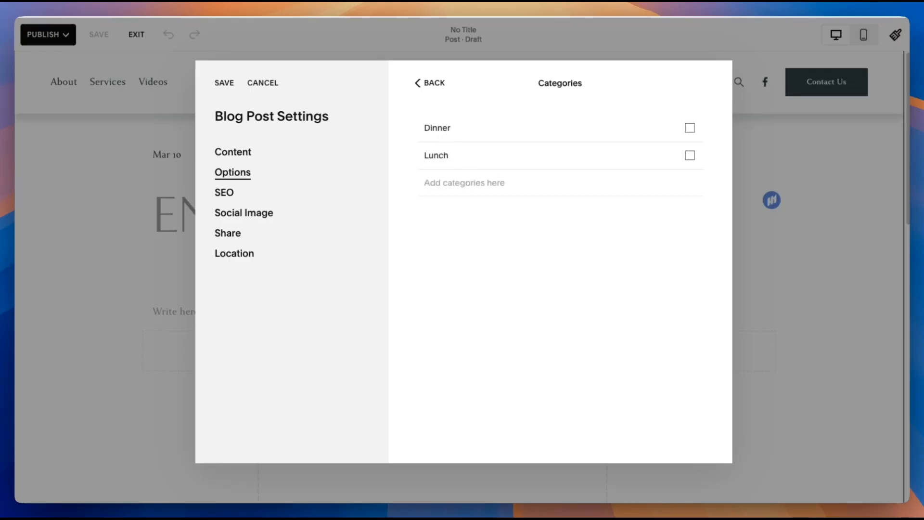
Step: Add the categories Breakfast and Dessert to the post's category list
type("Breakfast")
key("Return")
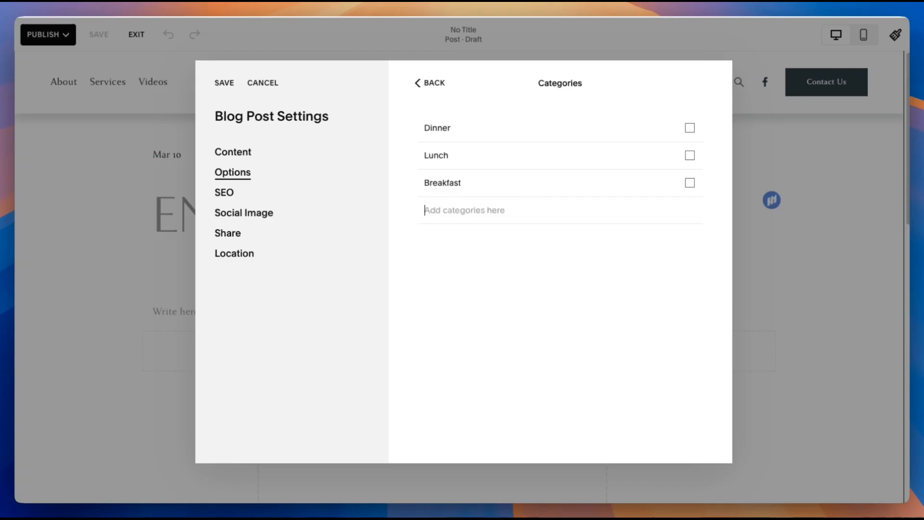
type("Dessert")
key("Return")
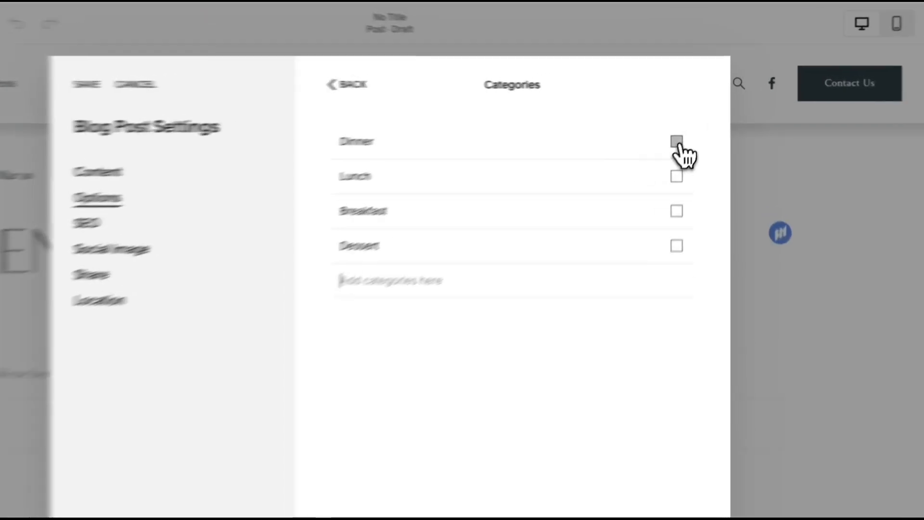
Step: Try assigning the Dinner category to the post, and clear the assignment again
left_click(677, 141)
left_click(677, 141)
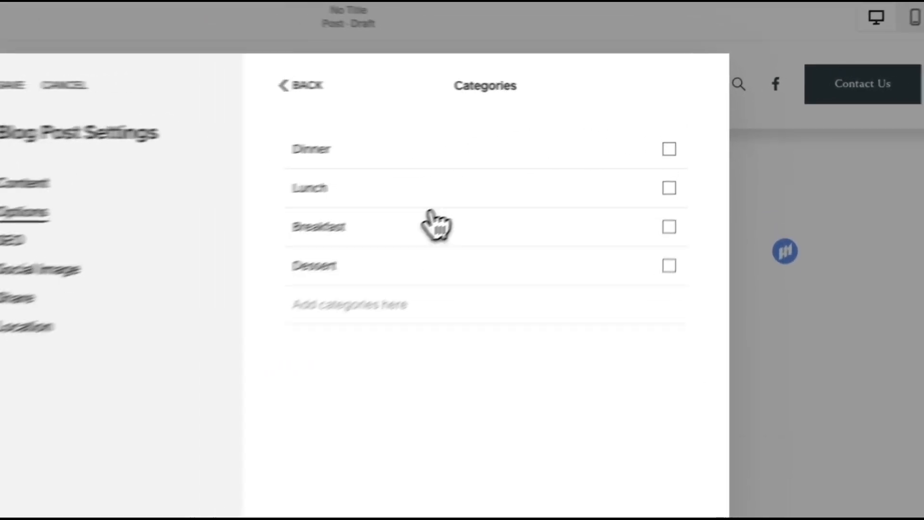
left_click(670, 149)
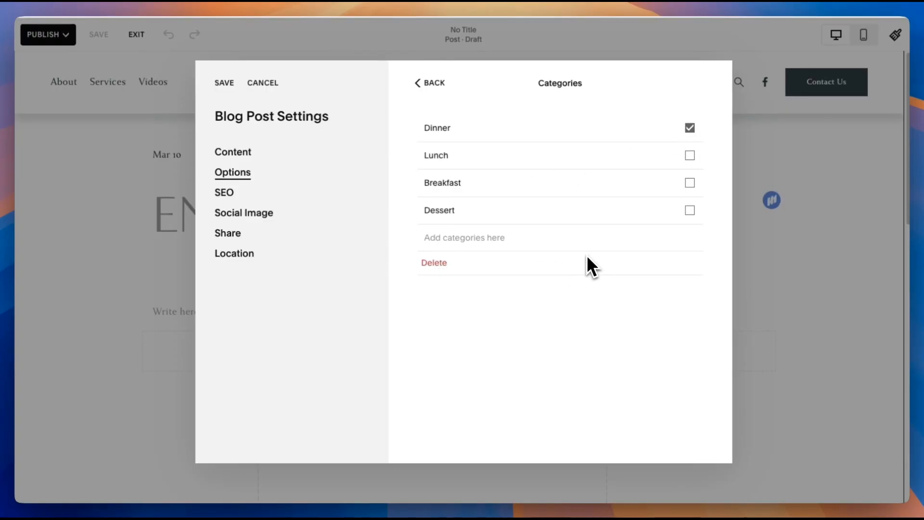
left_click(690, 129)
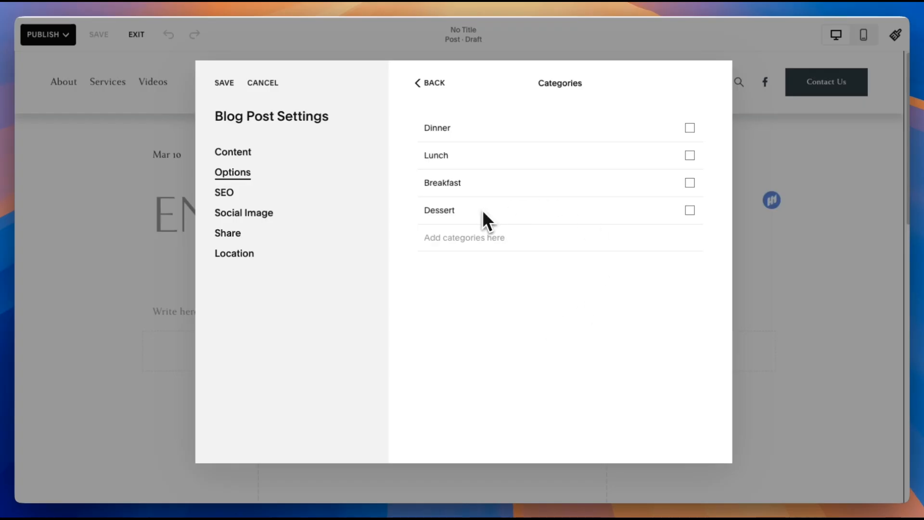
Step: Delete the Lunch, Breakfast and Dessert categories together and return to the post's Options settings
left_click(690, 155)
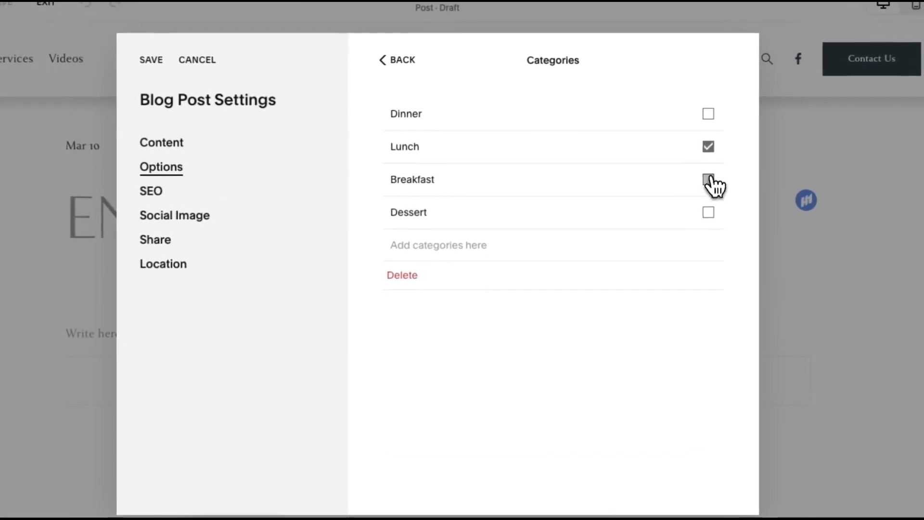
left_click(709, 179)
left_click(709, 212)
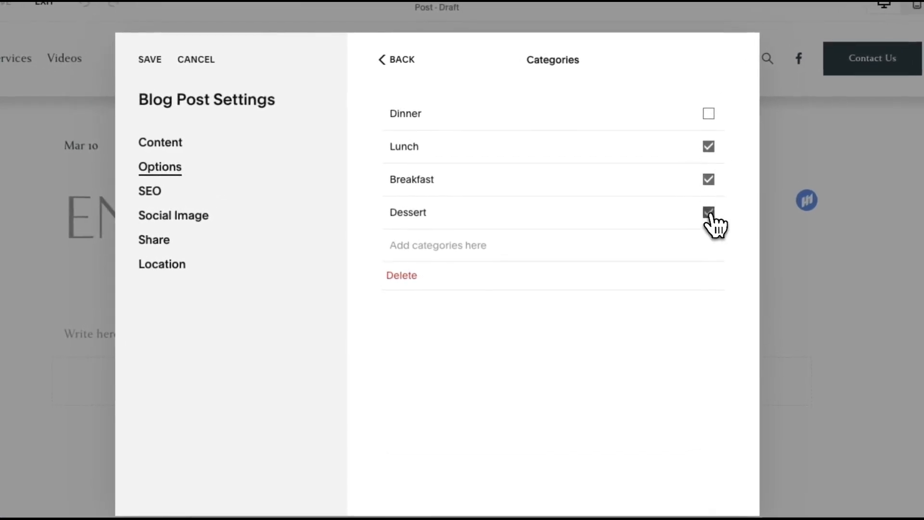
left_click(402, 275)
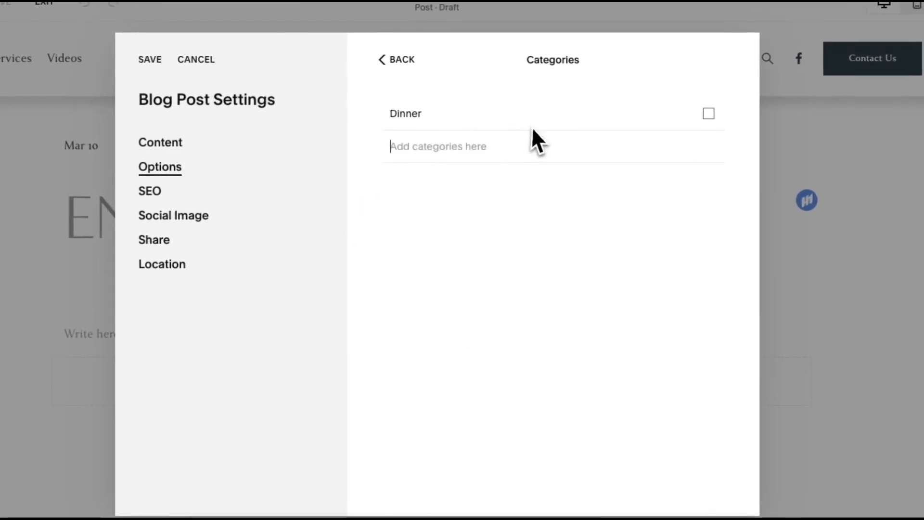
left_click(402, 60)
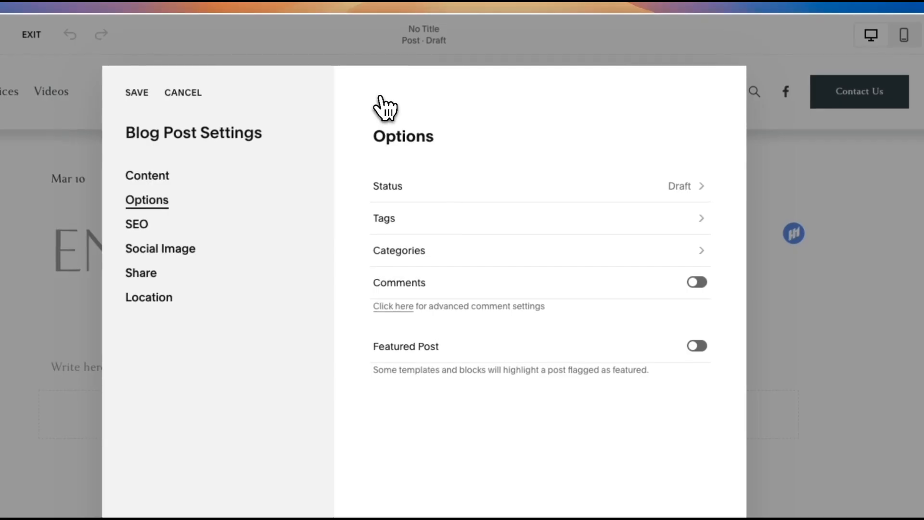
Step: Look over the Categories and Tags settings in the post's options
left_click(658, 255)
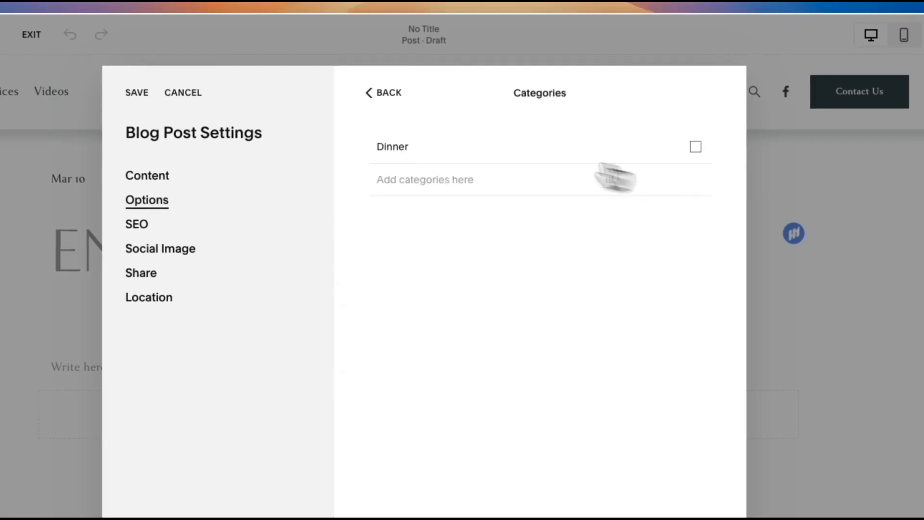
left_click(393, 97)
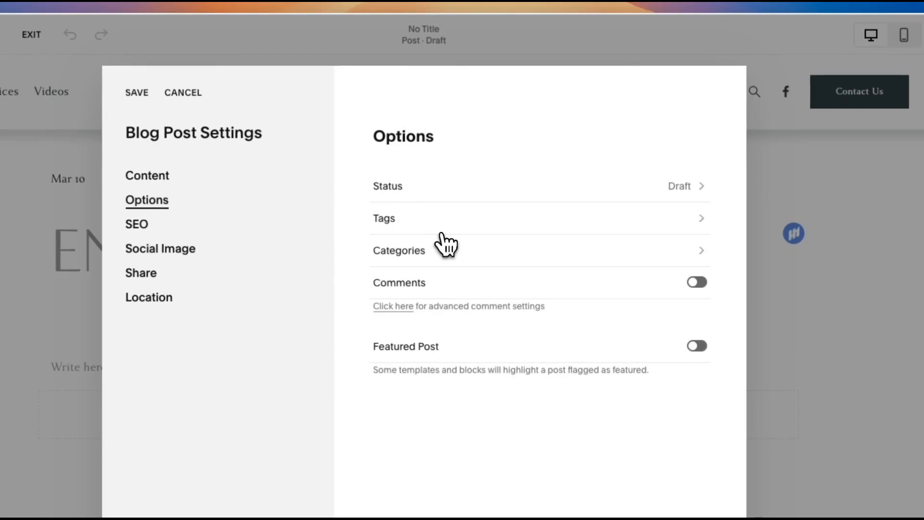
left_click(446, 229)
left_click(435, 143)
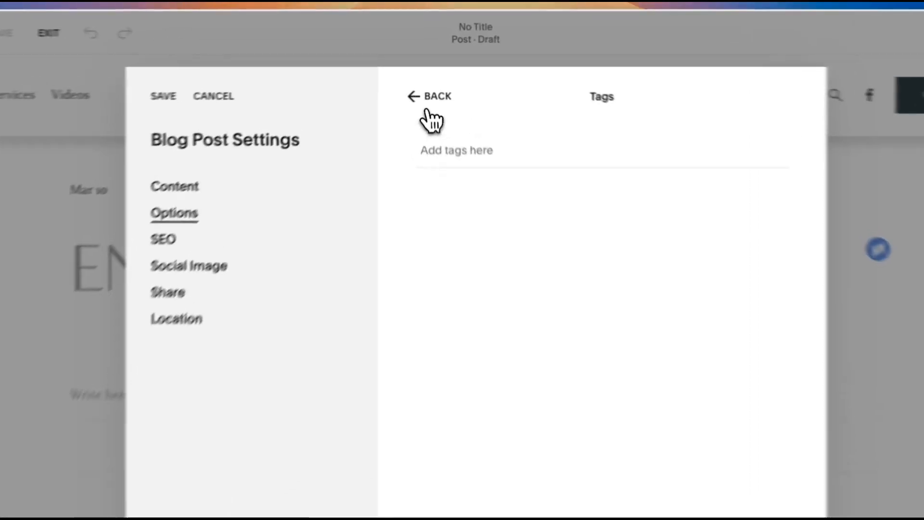
left_click(427, 111)
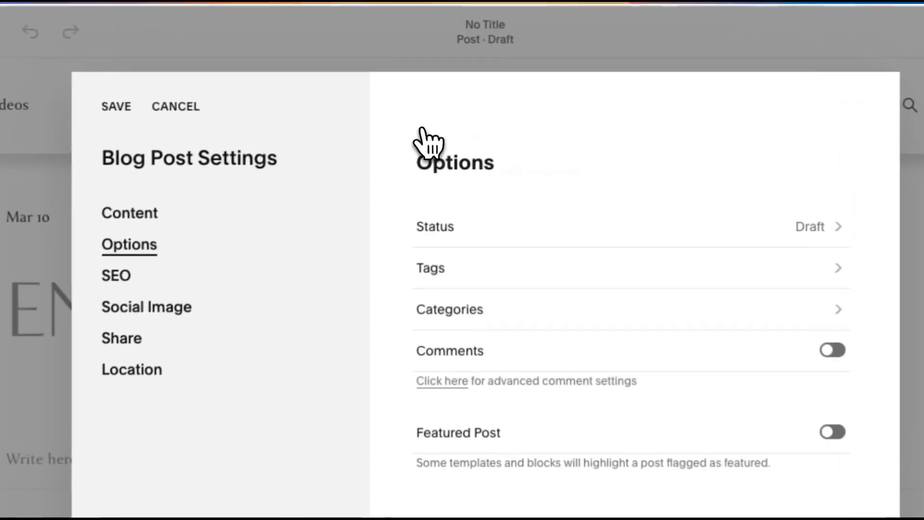
left_click(478, 269)
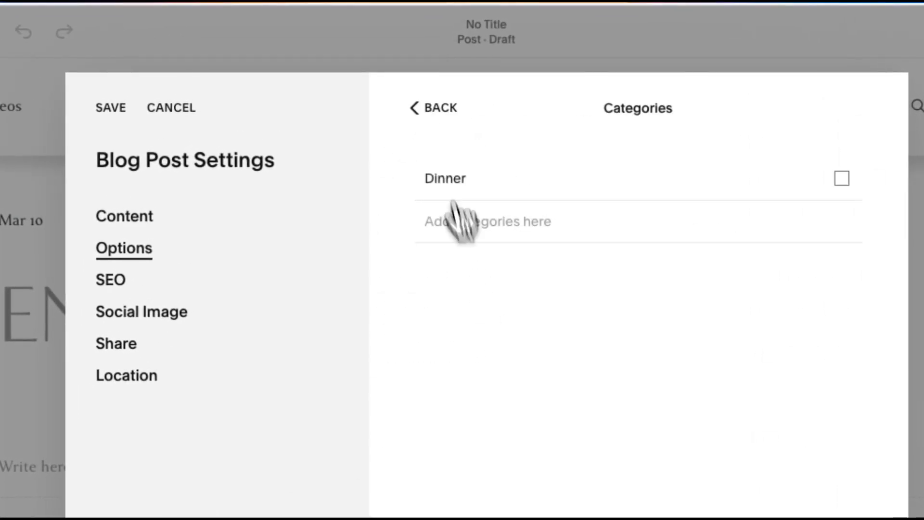
left_click(430, 110)
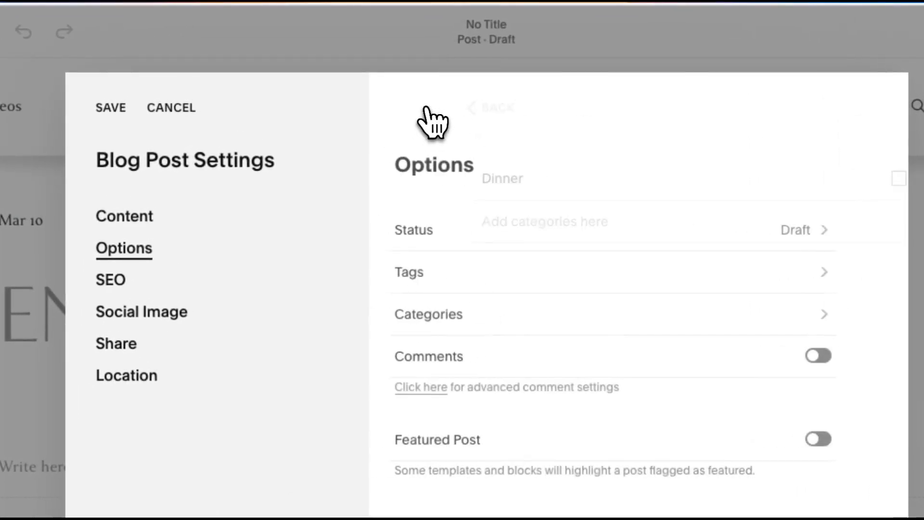
Step: Add the tags Gluten free and vegetarian to the post
left_click(485, 278)
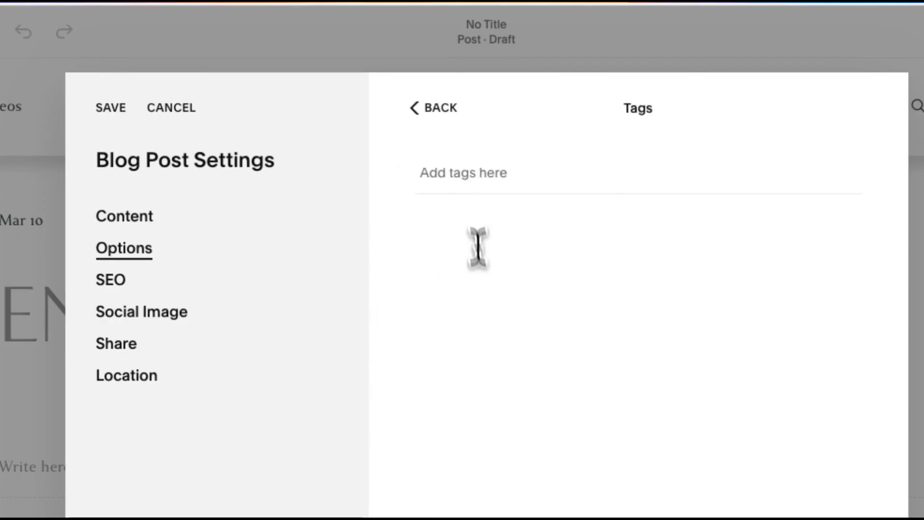
left_click(467, 174)
type("Gluten ")
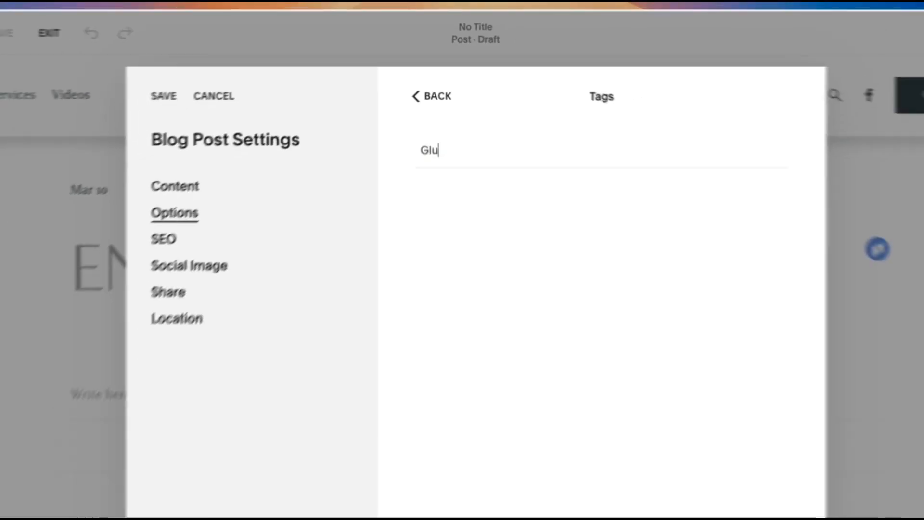
type("fre")
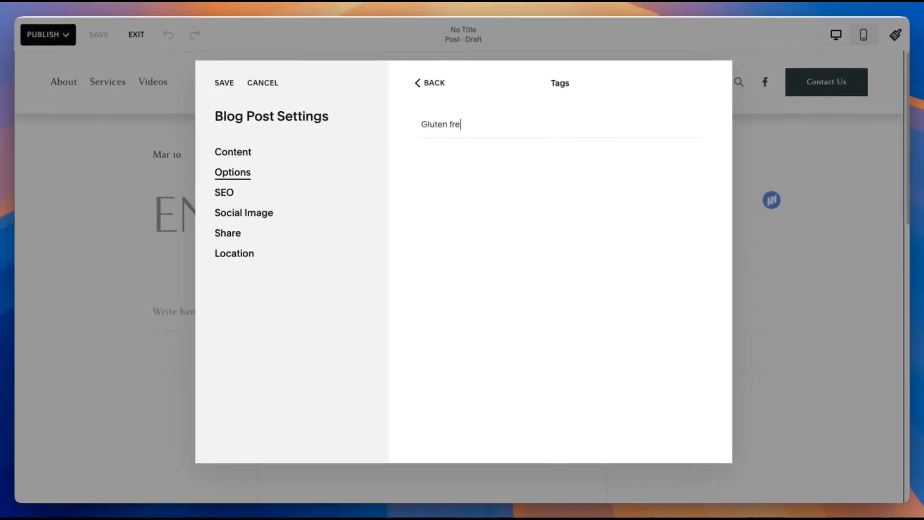
type("e")
key("Return")
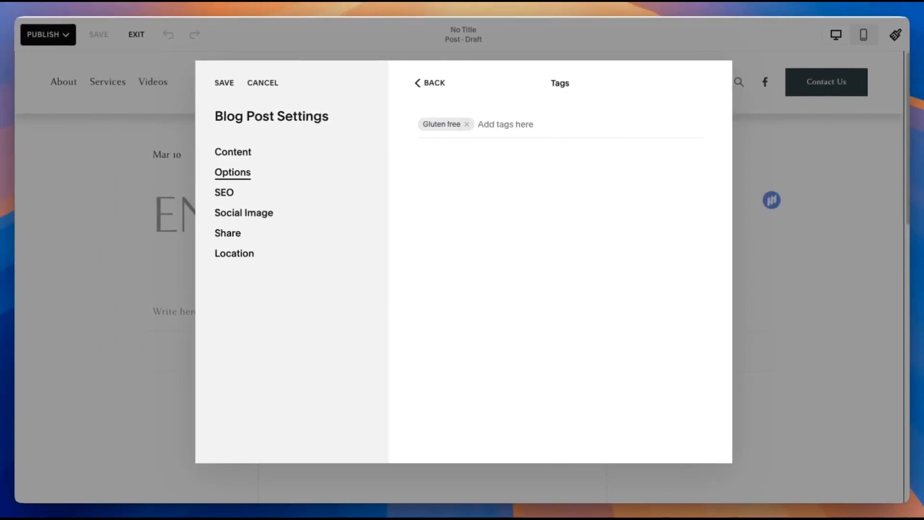
type("vegetarian")
key("Return")
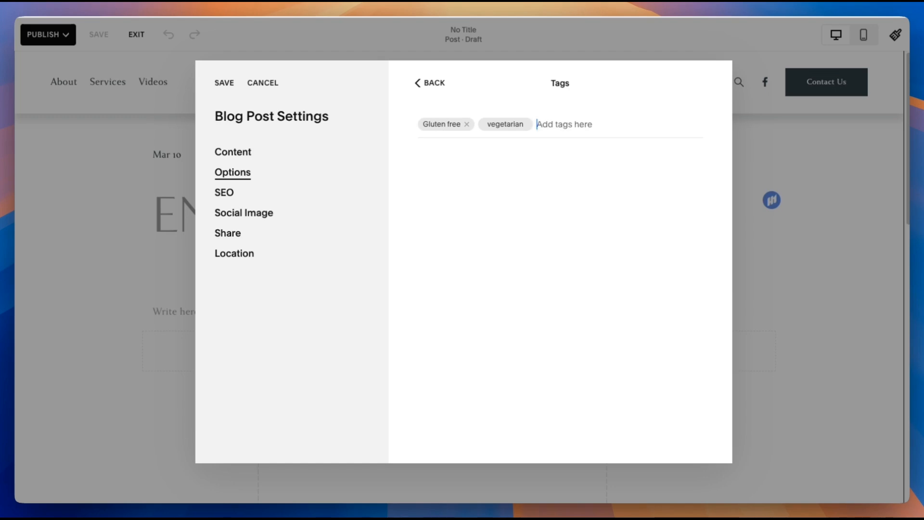
Step: Add the tags pasta and high protein, and return to the post's Options settings
type("pasta")
key("Return")
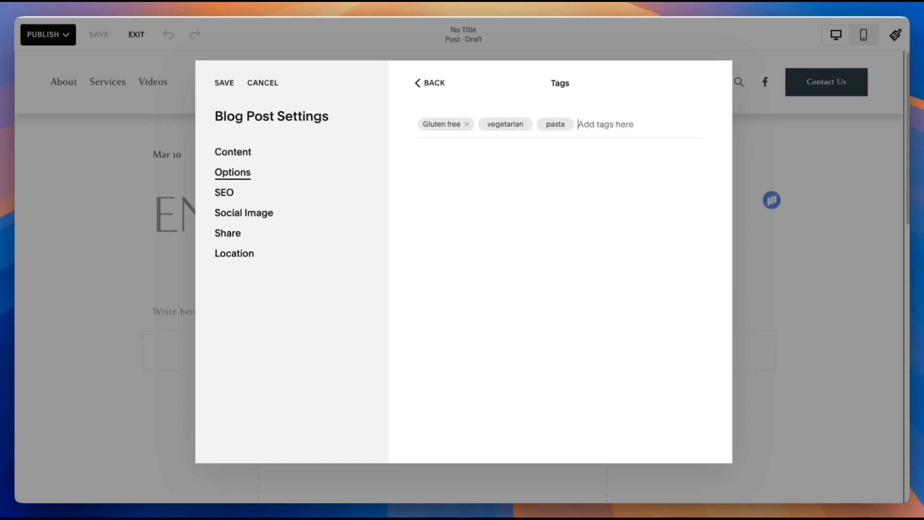
type("high protein")
key("Return")
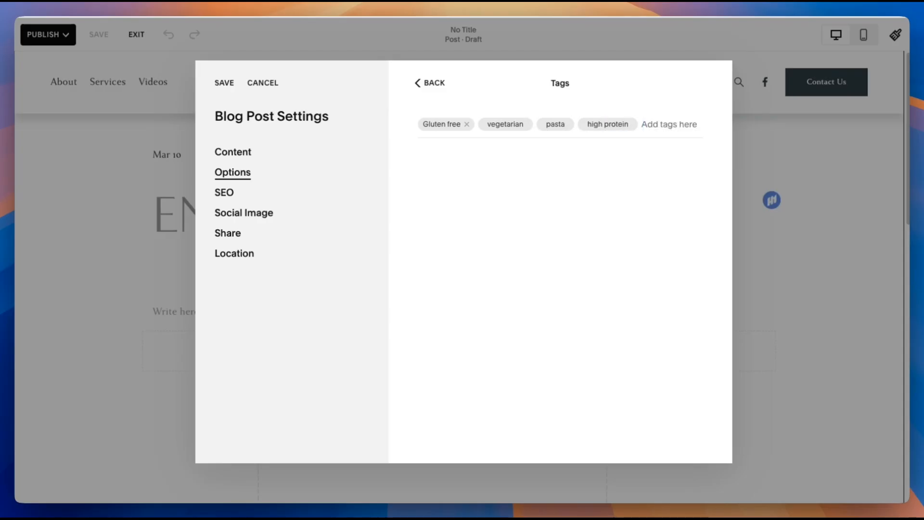
left_click(430, 83)
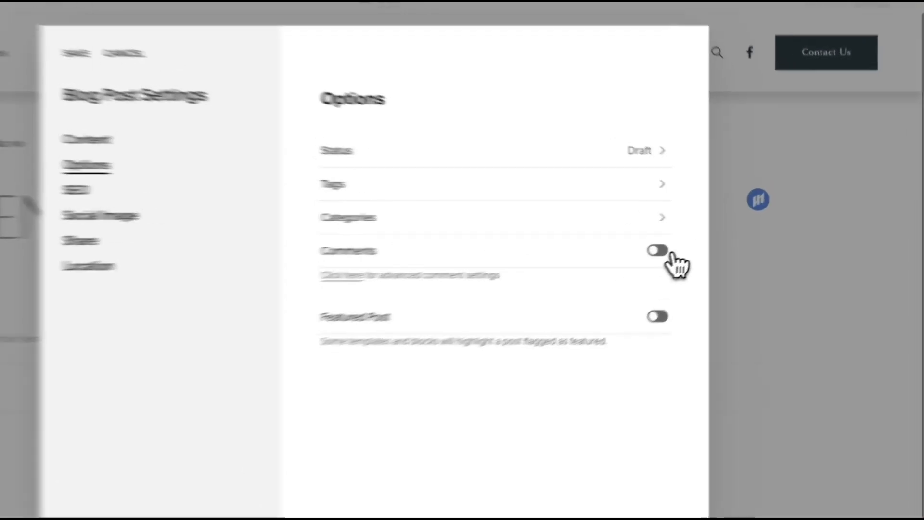
Step: Enable comments on the post, check the Disable Comments setting, and mark the post as featured
left_click(693, 242)
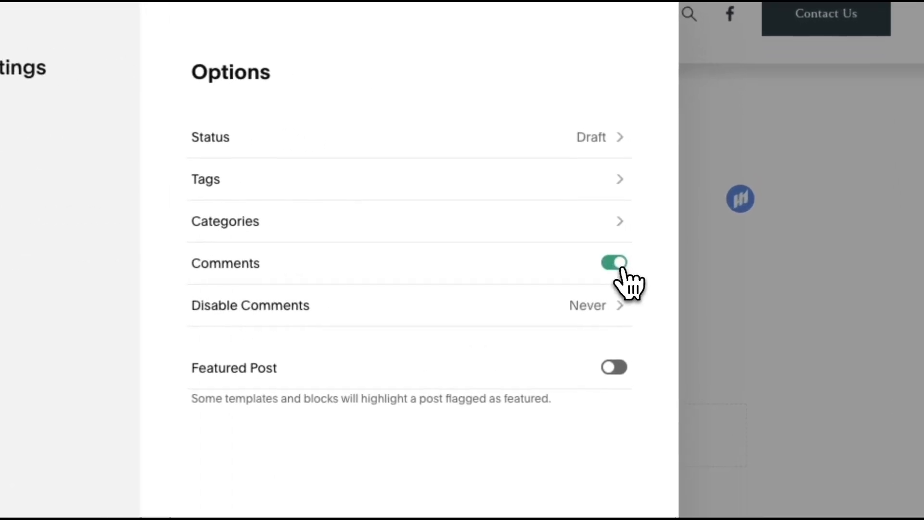
left_click(620, 314)
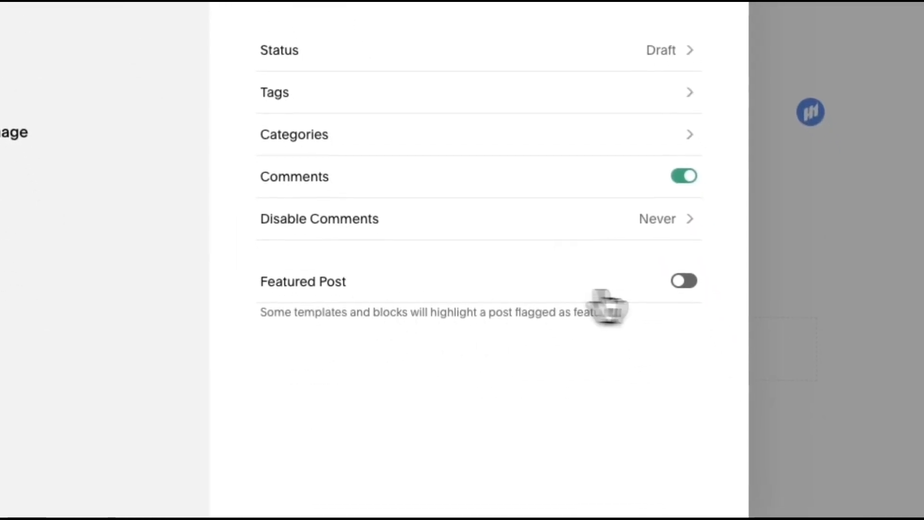
left_click(682, 285)
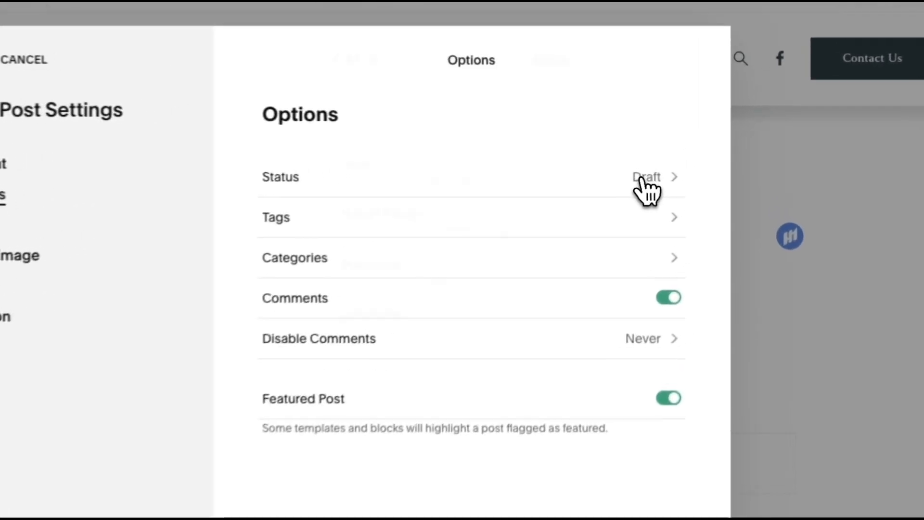
Step: Try the Needs Review and Scheduled statuses for the post, and view the scheduling calendar and time
left_click(678, 162)
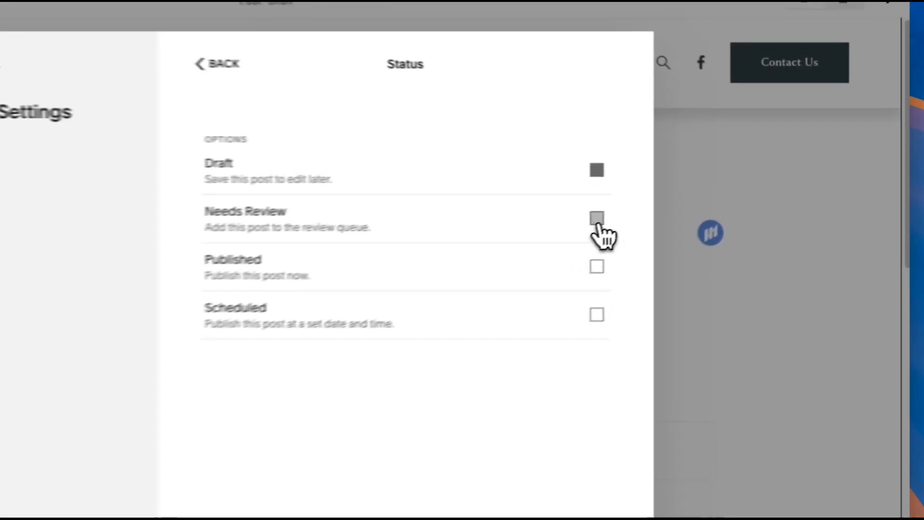
left_click(597, 220)
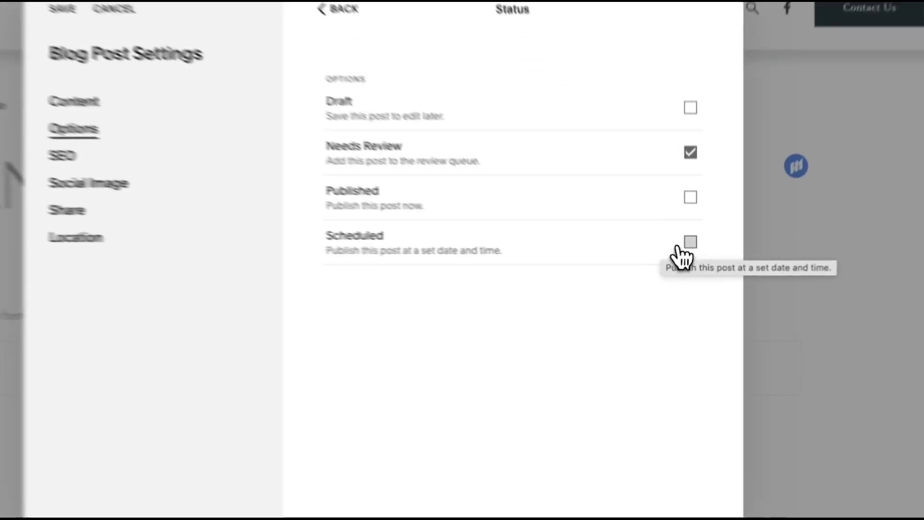
left_click(693, 257)
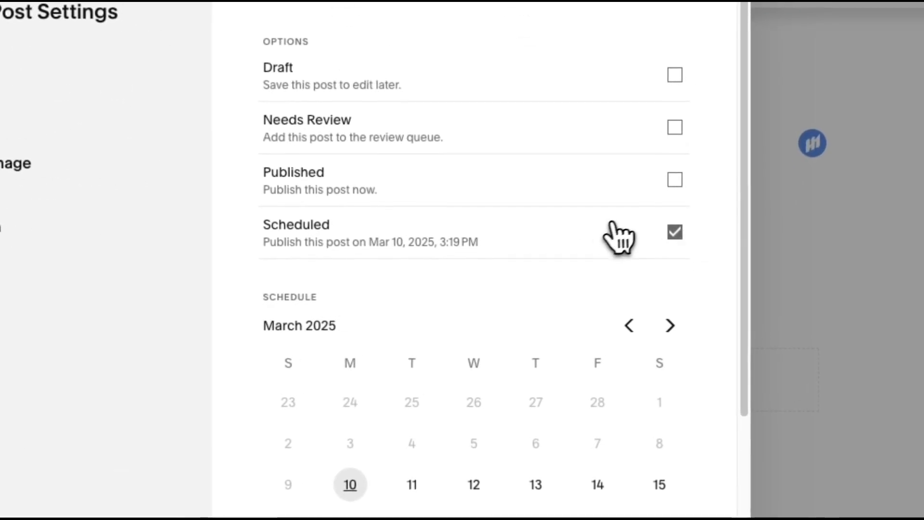
scroll(618, 236, "down", 3)
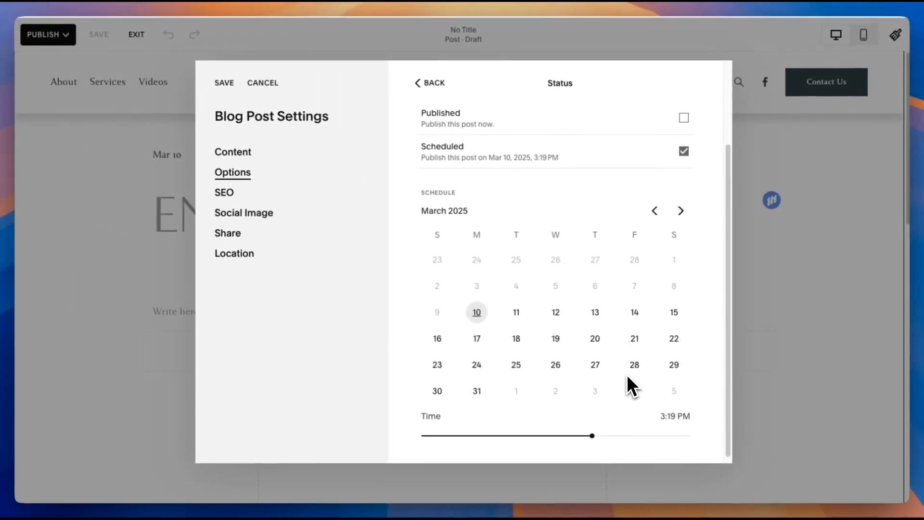
scroll(627, 380, "up", 3)
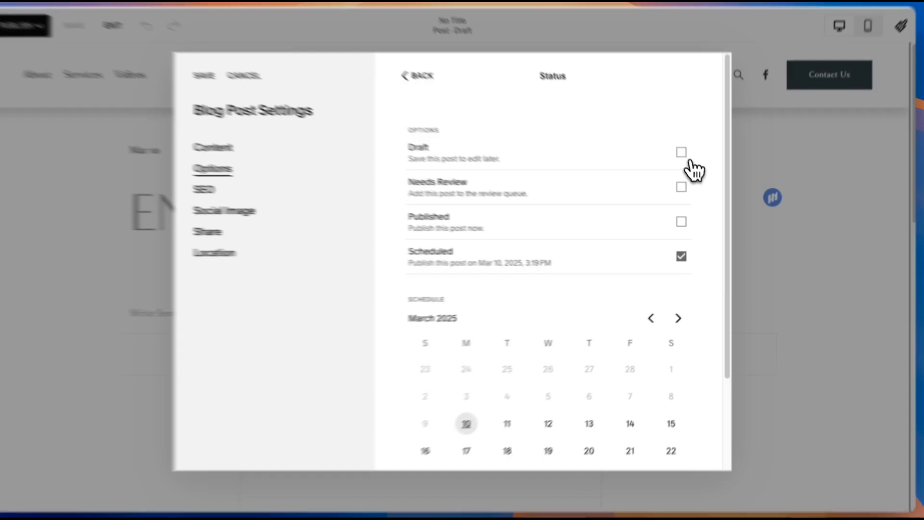
left_click(681, 152)
left_click(681, 256)
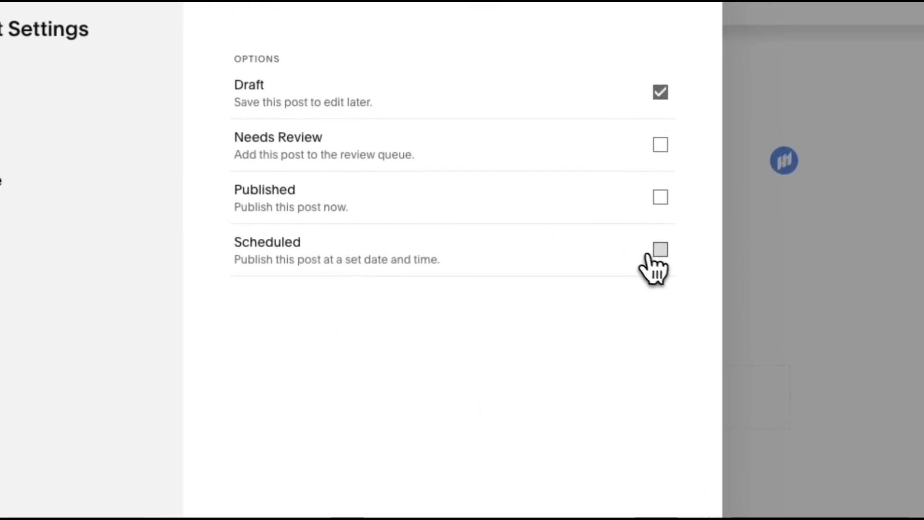
scroll(648, 288, "down", 3)
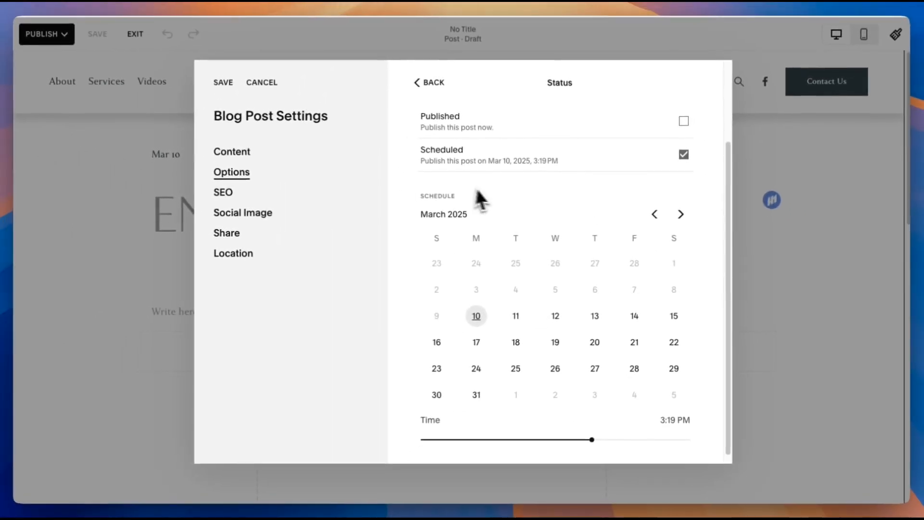
scroll(569, 315, "up", 3)
Step: Set the post's status to Draft and save the blog post settings
left_click(683, 157)
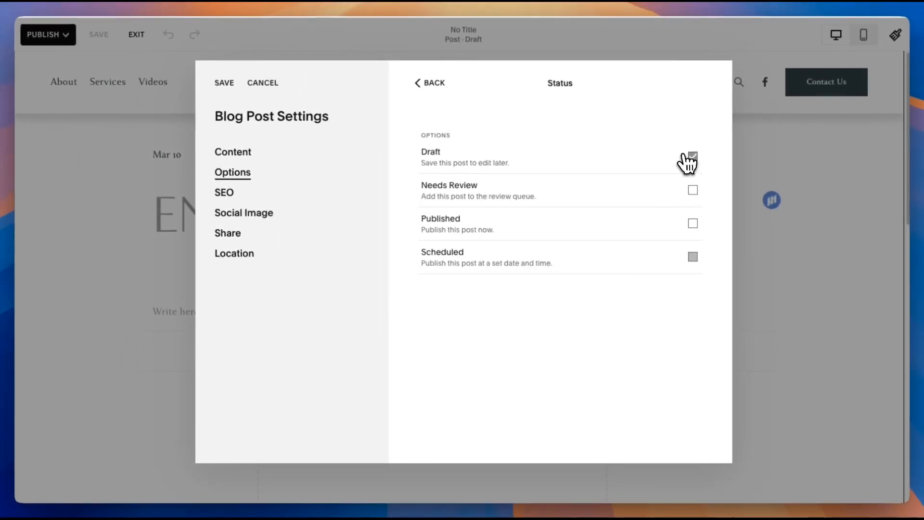
left_click(224, 87)
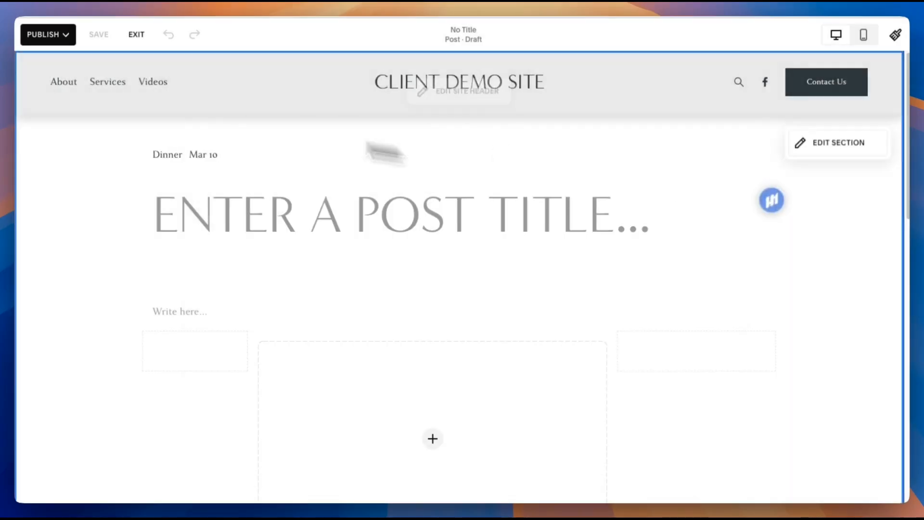
Step: Exit the post editor, and open the untitled draft's settings from the blog content list and close them
left_click(67, 34)
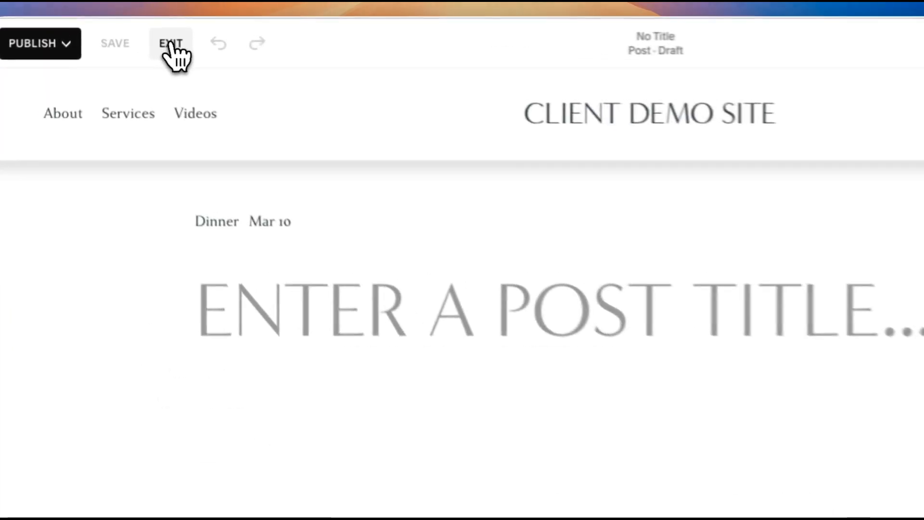
left_click(136, 35)
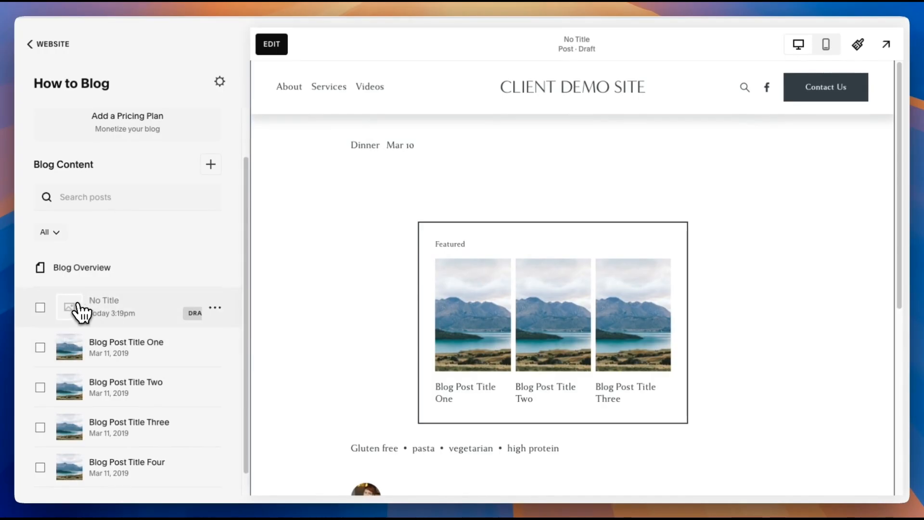
left_click(215, 308)
left_click(214, 335)
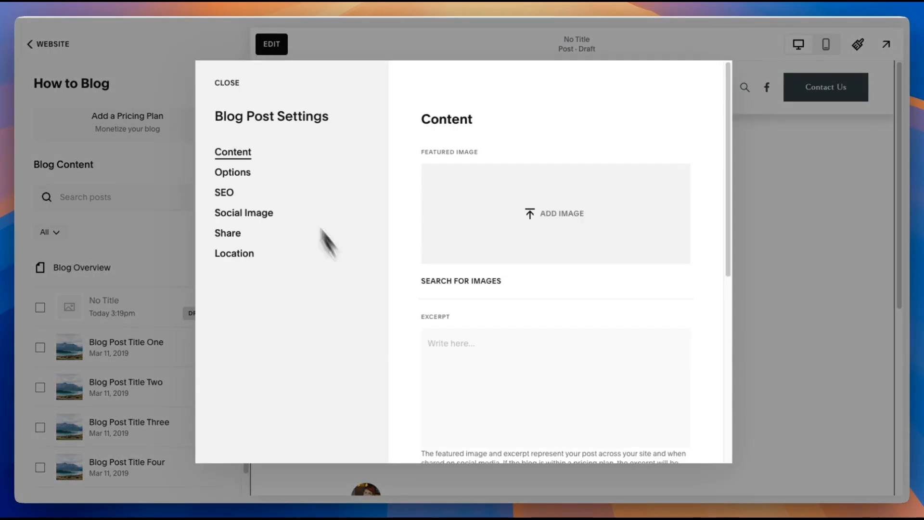
left_click(229, 91)
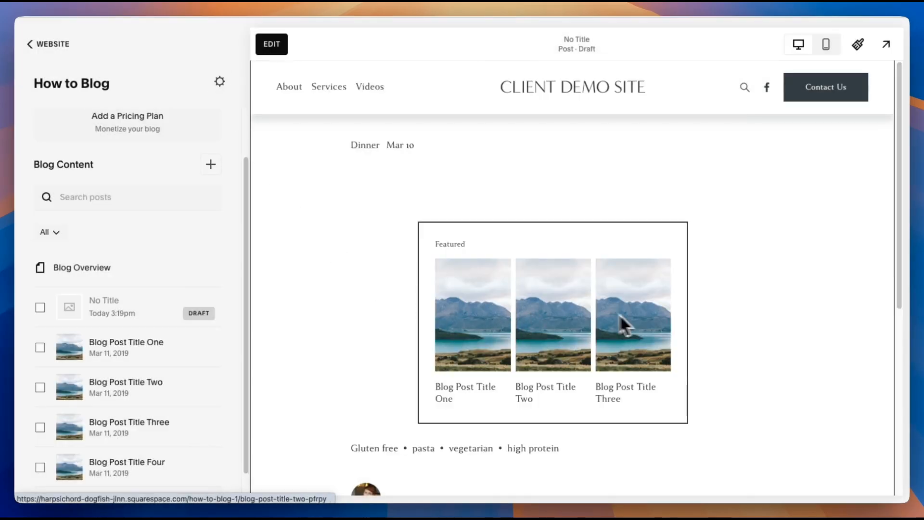
Step: Reopen the untitled draft's settings, review the Content section's featured image and excerpt fields, and close them
mouse_move(215, 307)
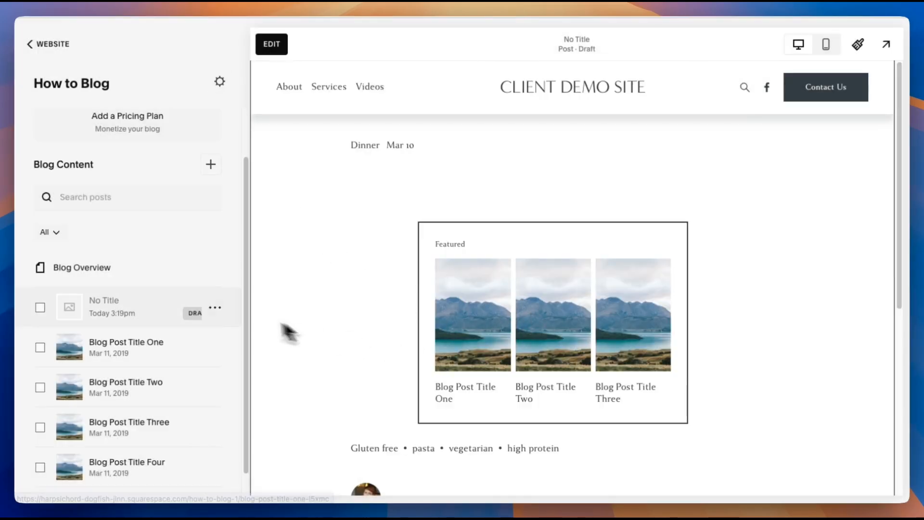
left_click(216, 308)
left_click(242, 334)
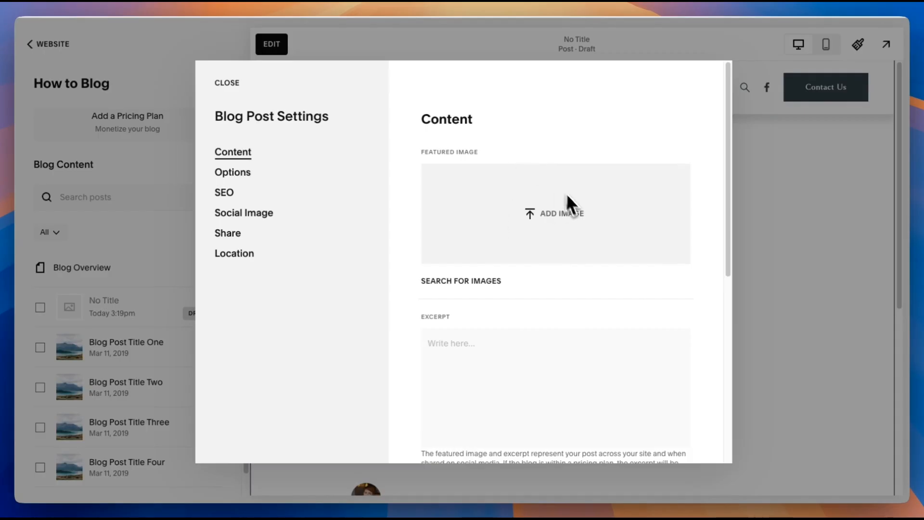
scroll(553, 184, "down", 3)
scroll(575, 159, "up", 3)
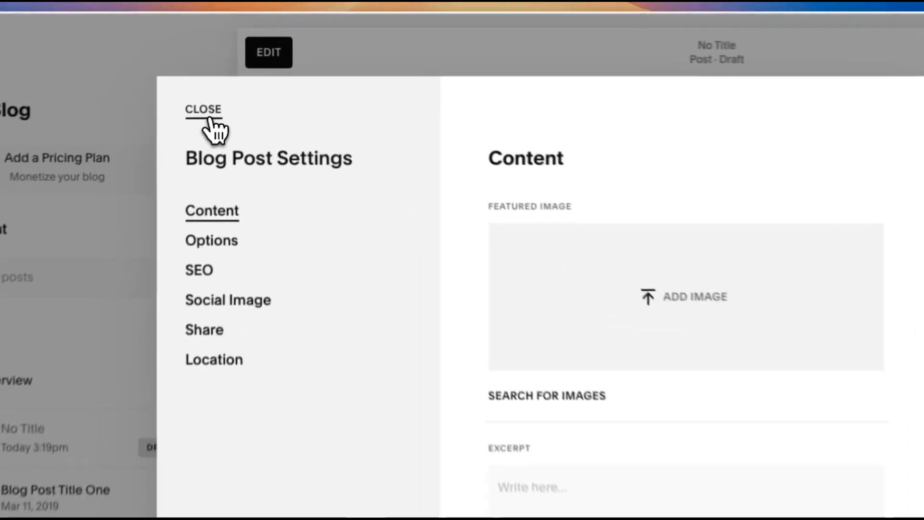
left_click(226, 83)
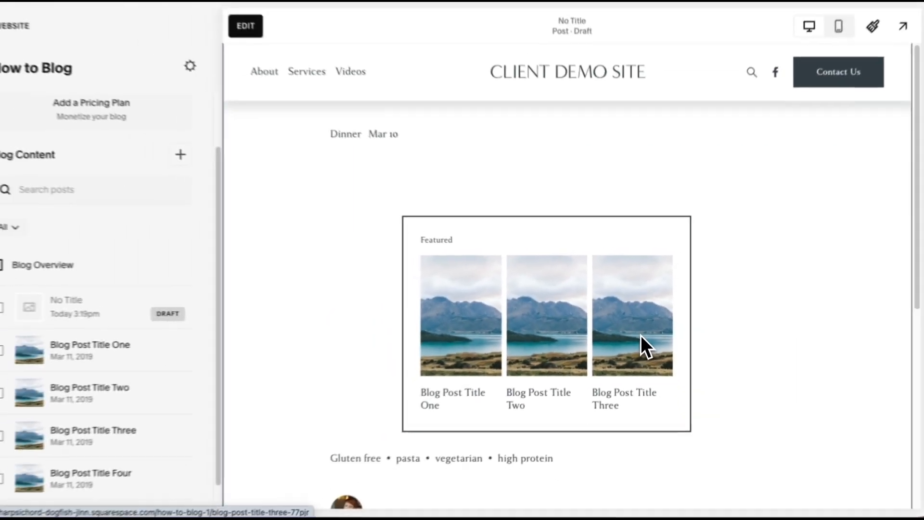
Step: Examine the draft post's preview for where its category, date, tags and author profile are displayed
scroll(721, 361, "down", 3)
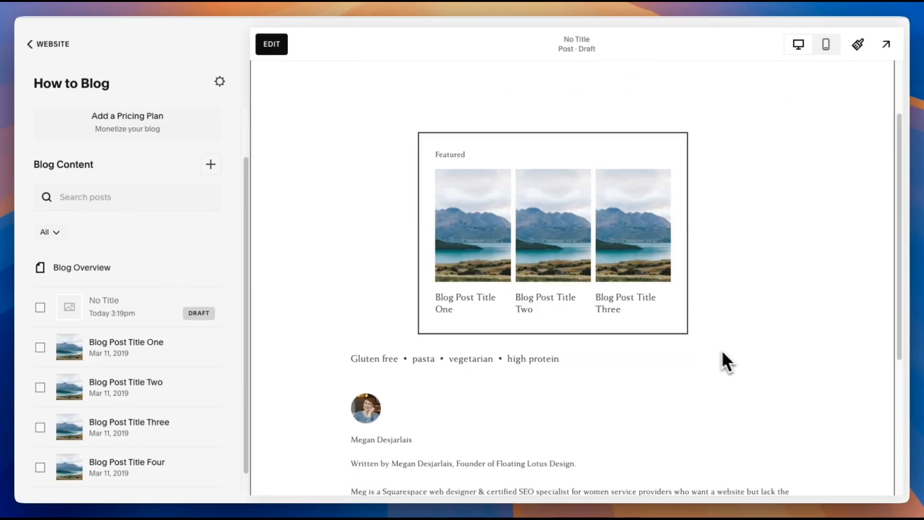
scroll(720, 361, "up", 1)
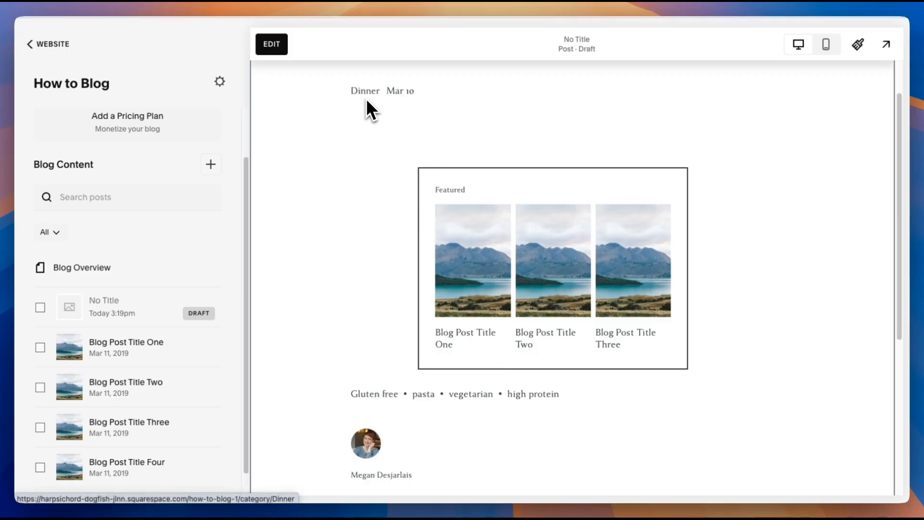
scroll(381, 100, "up", 1)
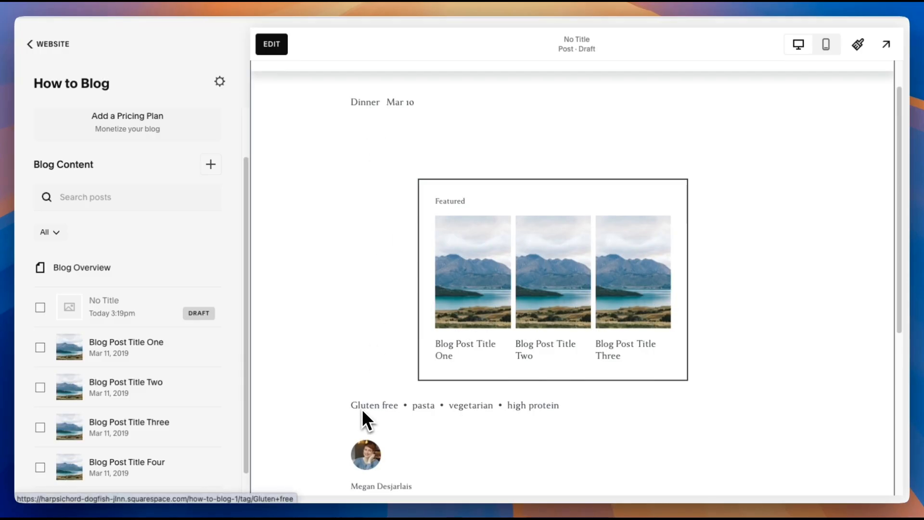
scroll(741, 407, "up", 3)
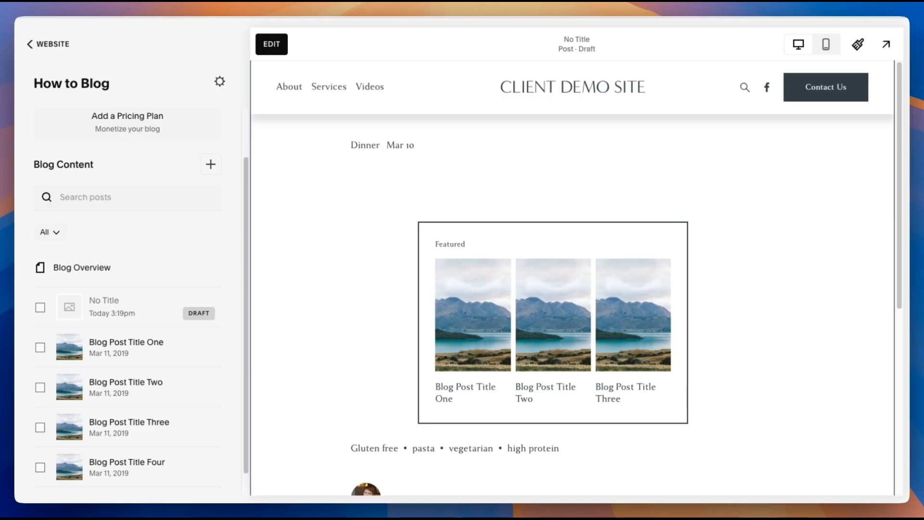
Step: Preview Blog Post Title One, and open Manage Categories in the How to Blog page's advanced settings
left_click(126, 343)
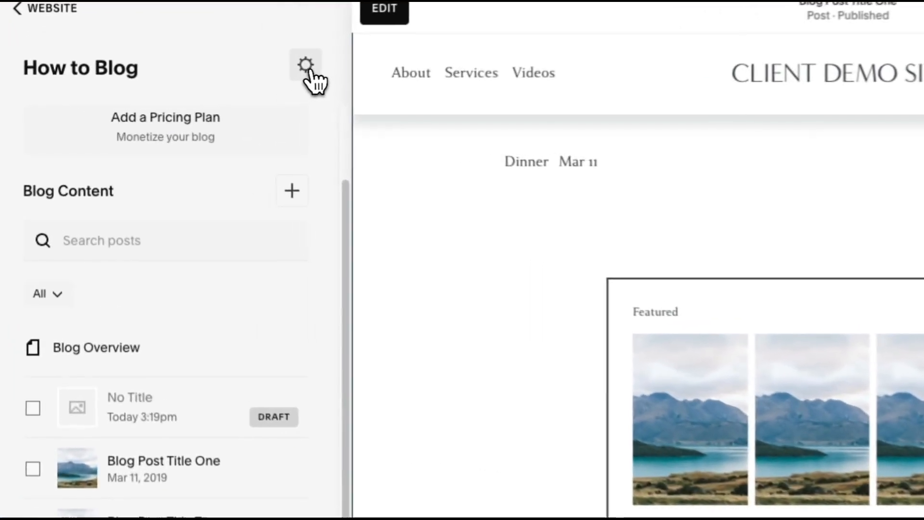
left_click(220, 81)
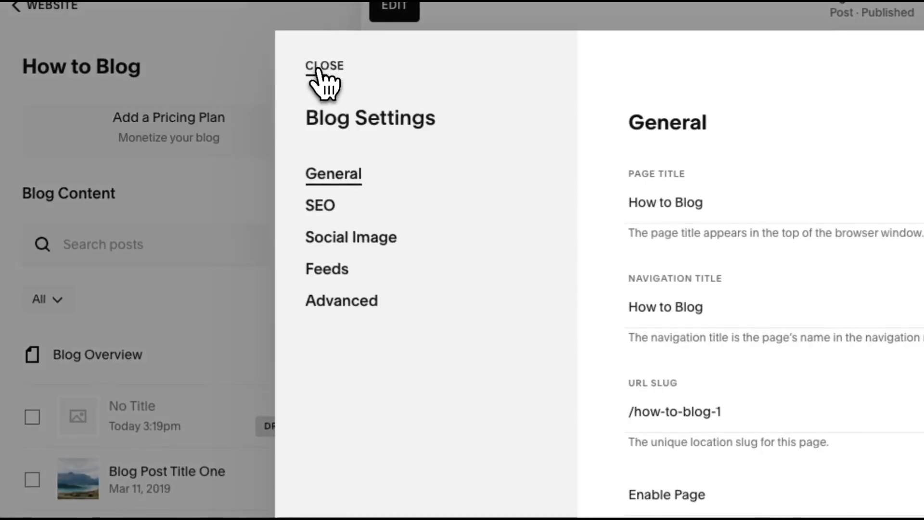
left_click(362, 308)
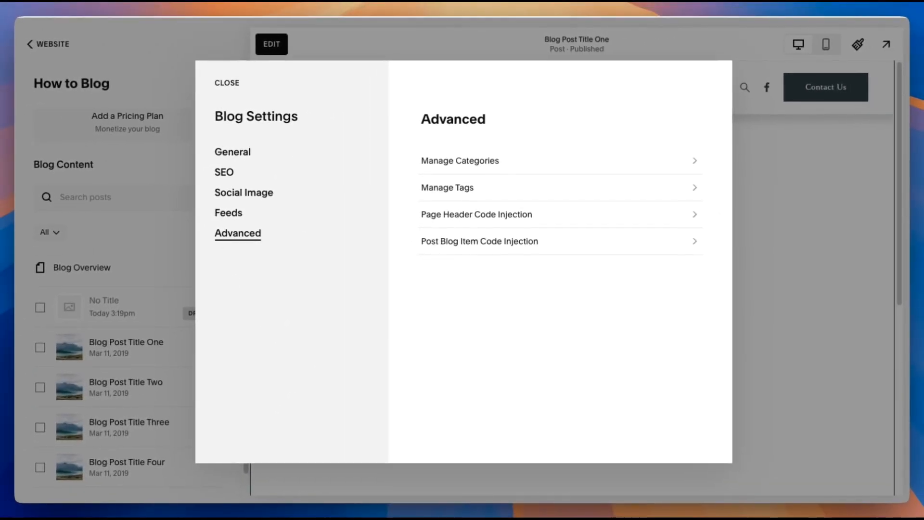
left_click(494, 162)
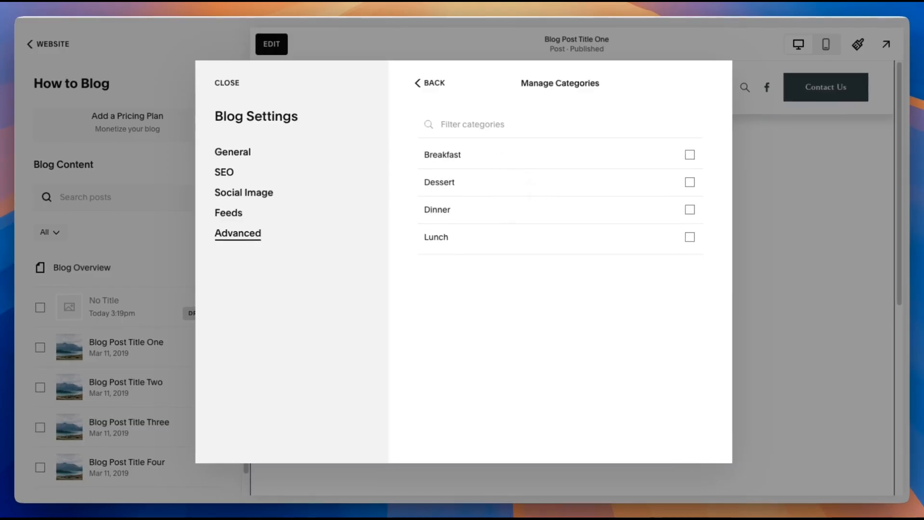
Step: Check the category management options with Breakfast selected alone, and the Merge option with Dessert and Dinner selected together
left_click(690, 155)
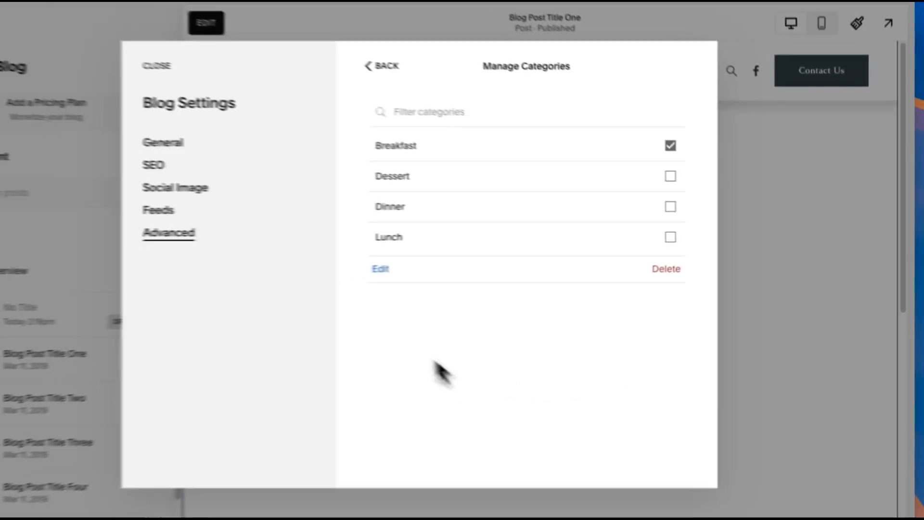
left_click(670, 145)
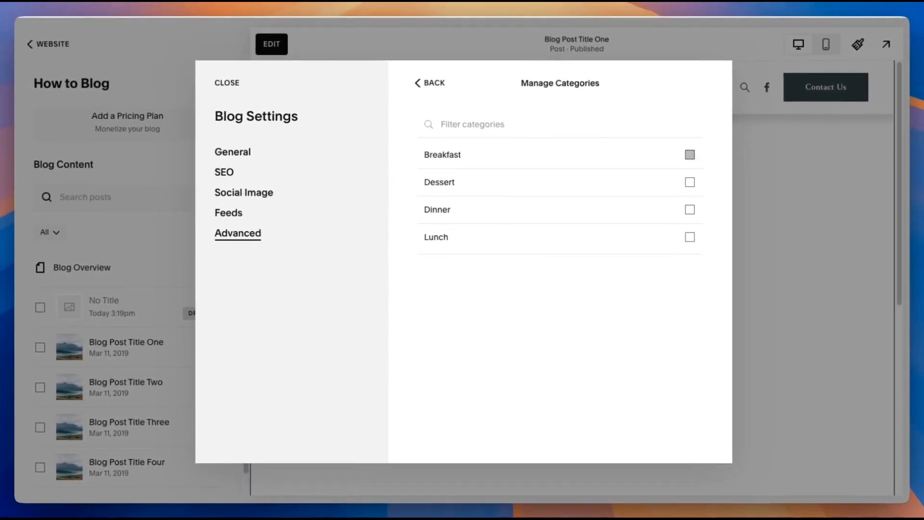
left_click(690, 182)
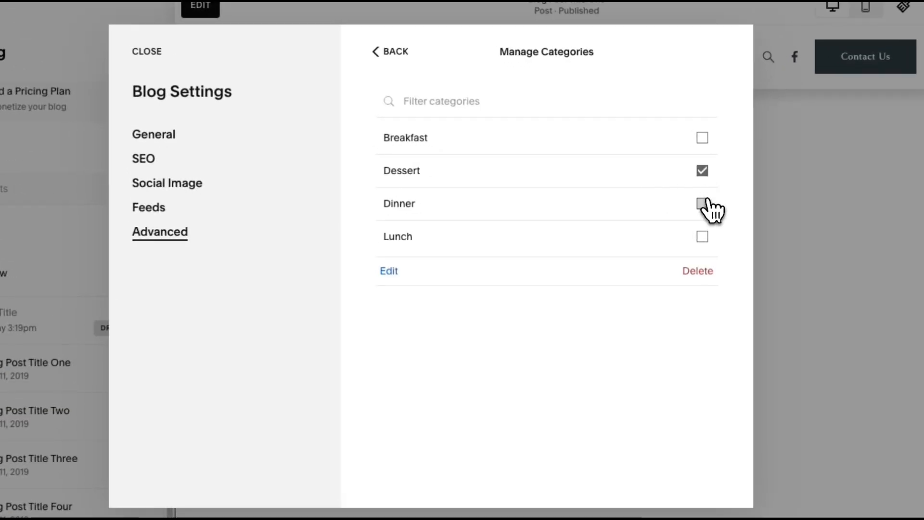
left_click(707, 201)
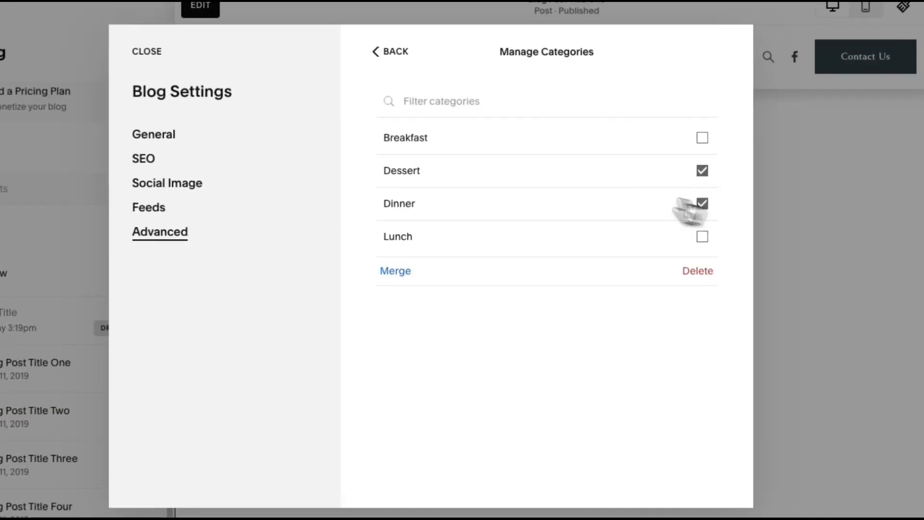
left_click(399, 272)
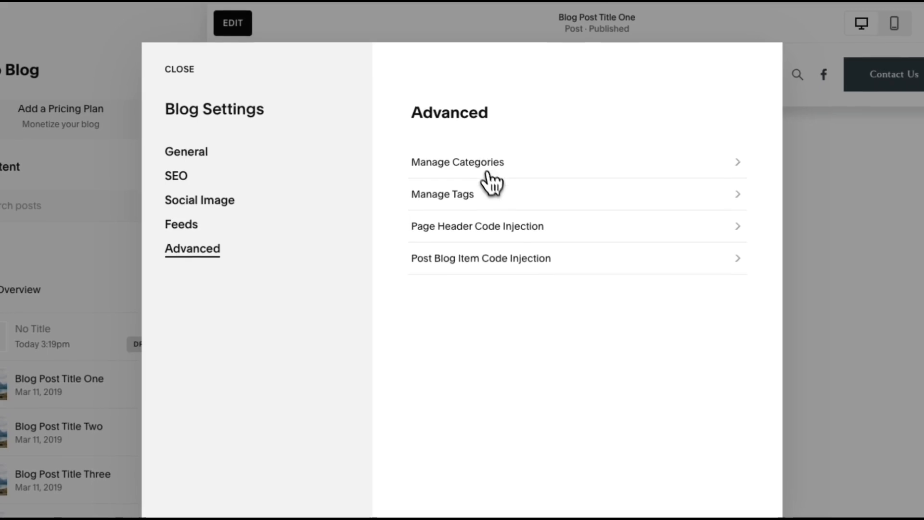
Step: View the blog's tags in Manage Tags and close the blog settings
left_click(487, 192)
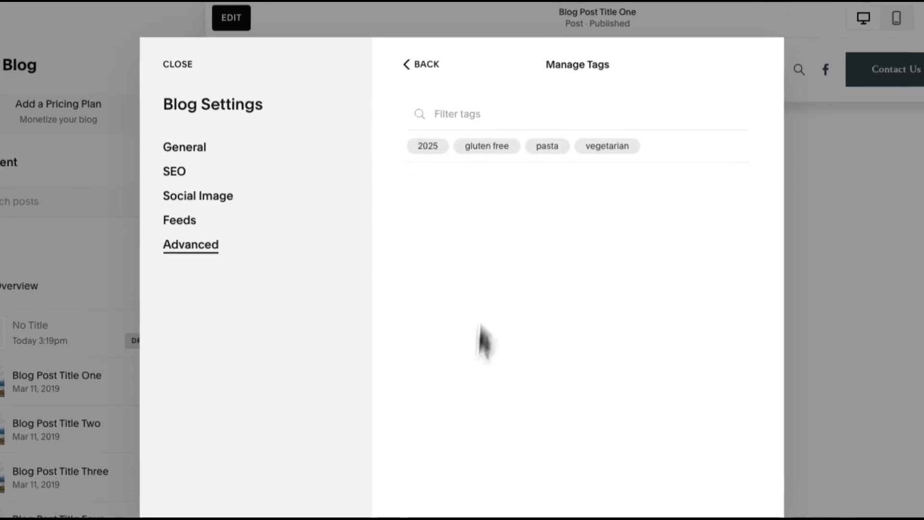
left_click(439, 126)
left_click(496, 127)
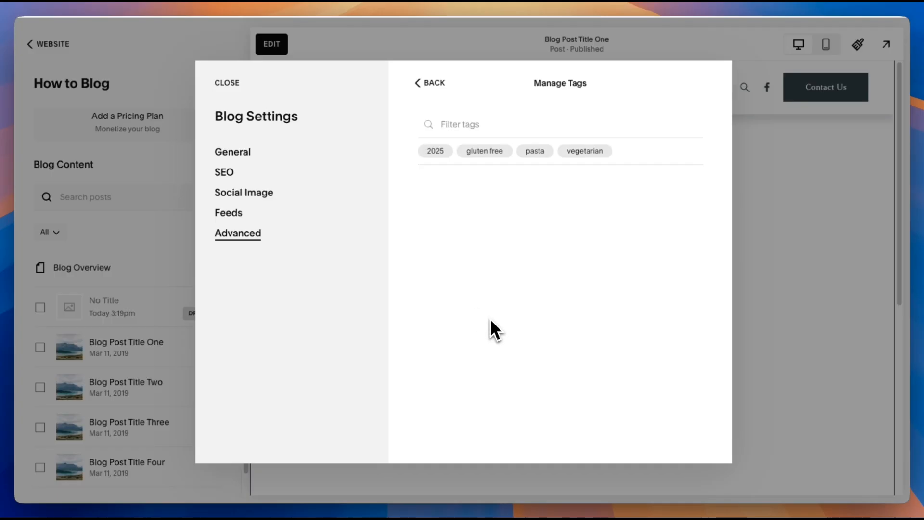
left_click(227, 82)
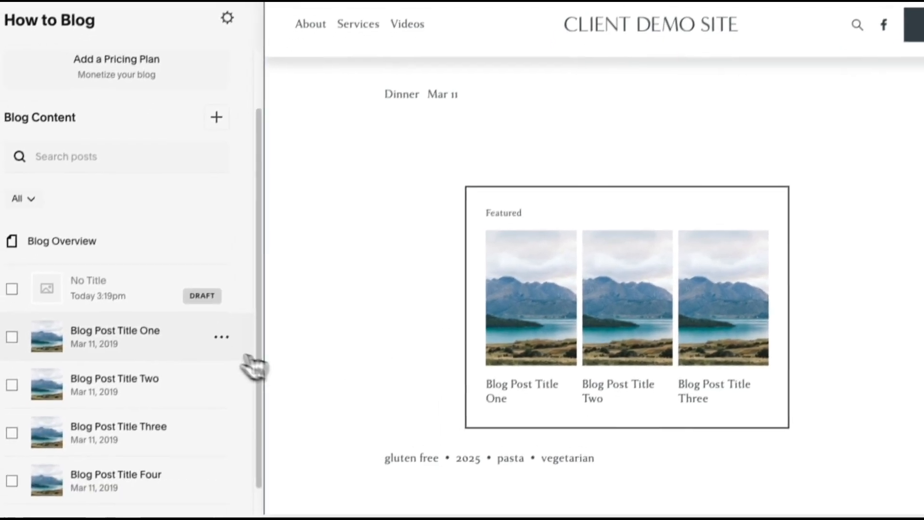